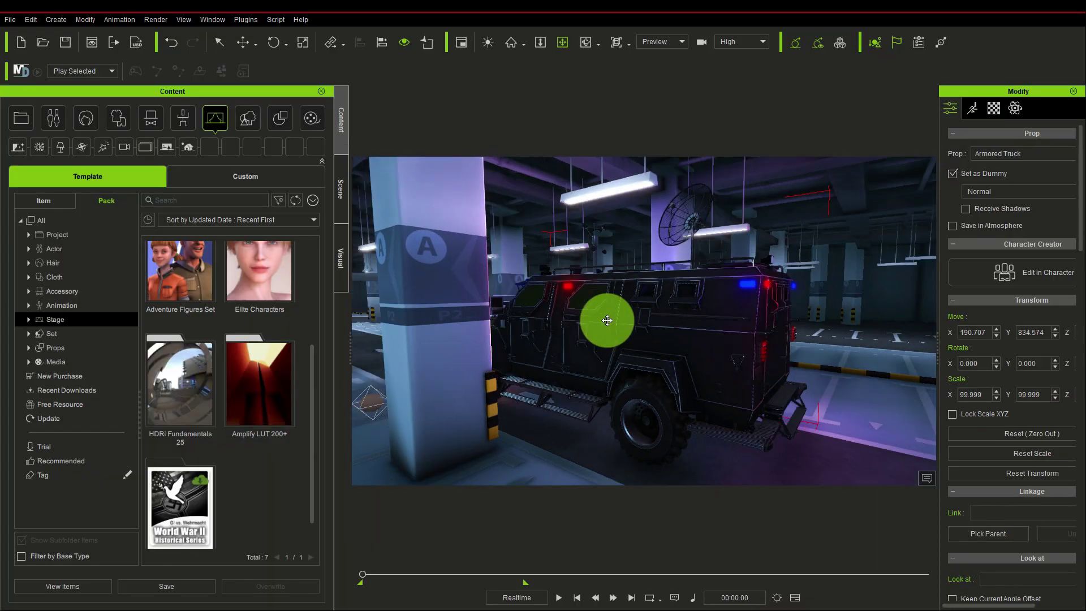
# Step: Orbit the camera around the armored truck to inspect it from several angles
pyautogui.moveTo(353, 323); pyautogui.dragTo(951, 336, button='right')
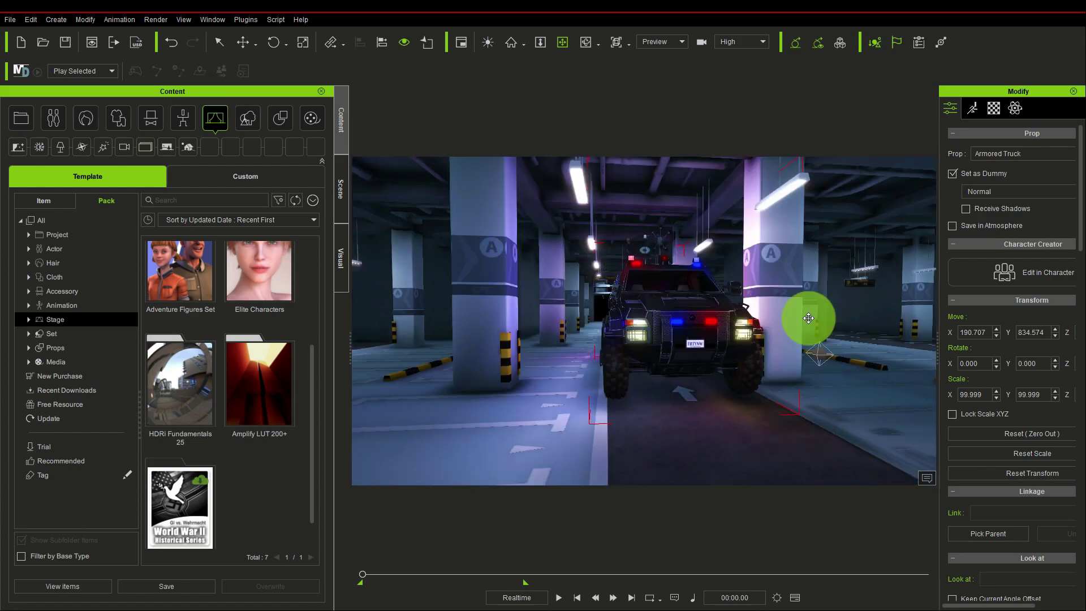
pyautogui.moveTo(877, 337); pyautogui.dragTo(794, 320, button='right')
pyautogui.moveTo(666, 322); pyautogui.dragTo(749, 336, button='right')
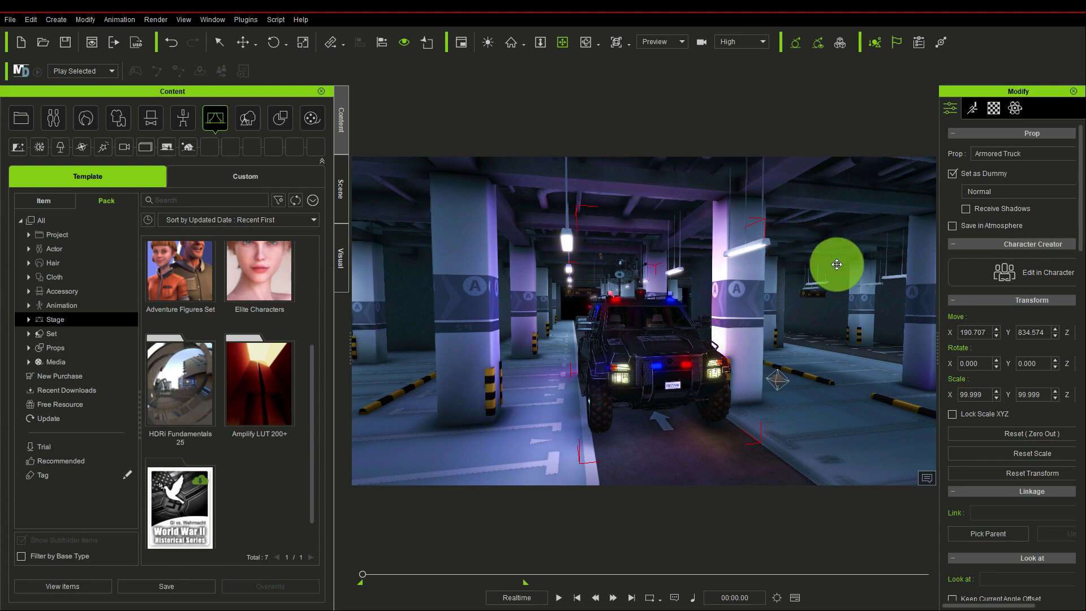
pyautogui.moveTo(565, 376); pyautogui.dragTo(1083, 345, button='right')
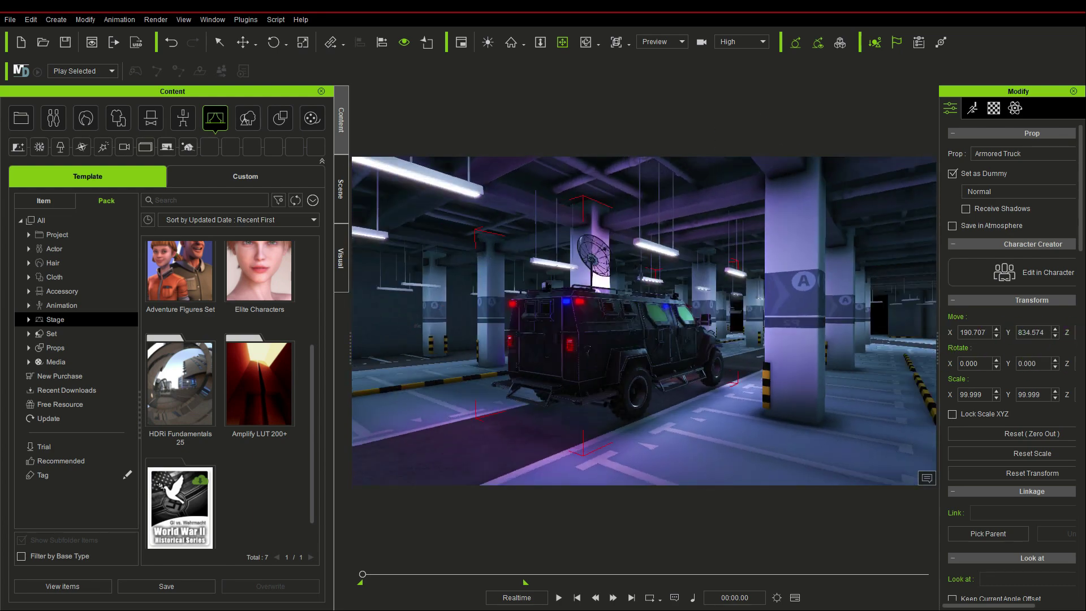
pyautogui.moveTo(865, 340); pyautogui.dragTo(708, 310, button='right')
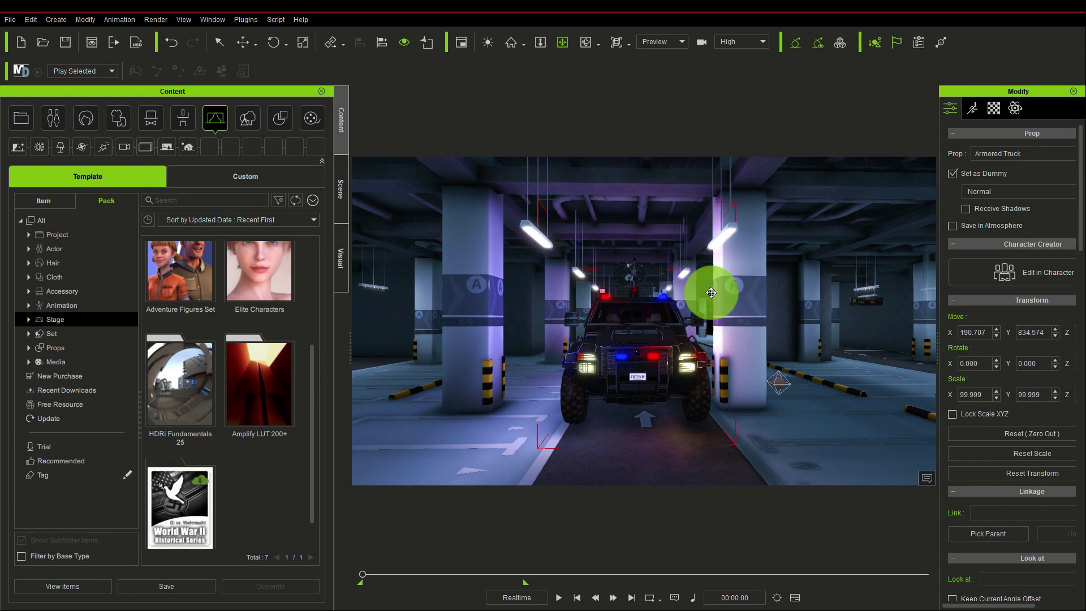
pyautogui.moveTo(462, 303); pyautogui.dragTo(909, 362, button='right')
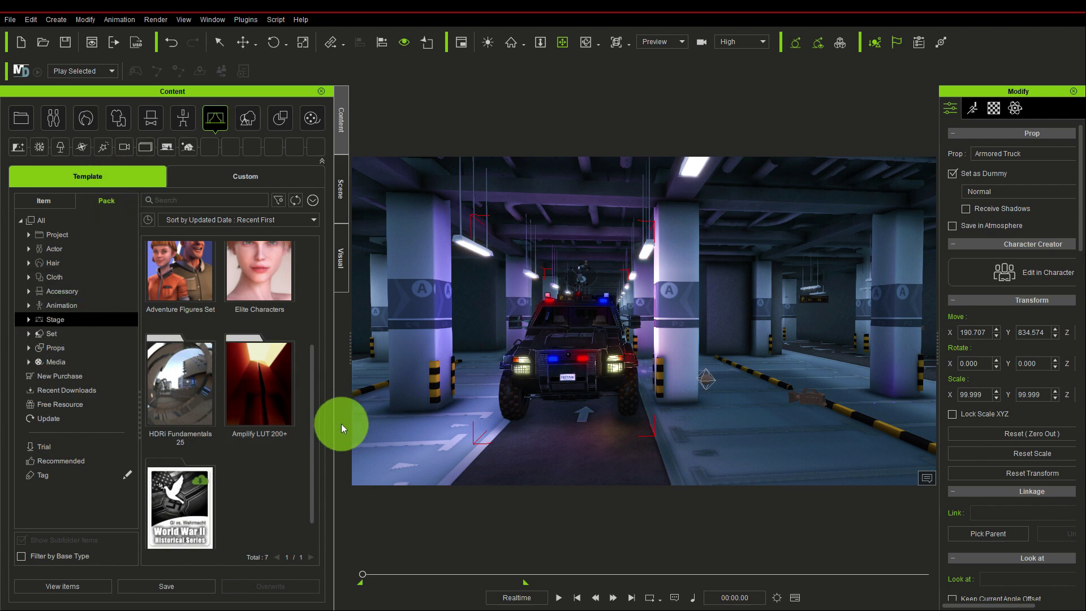
# Step: Open the Lens Flare 200+ pack in the Stage templates and scroll through its flares
pyautogui.moveTo(310, 473); pyautogui.dragTo(311, 291)
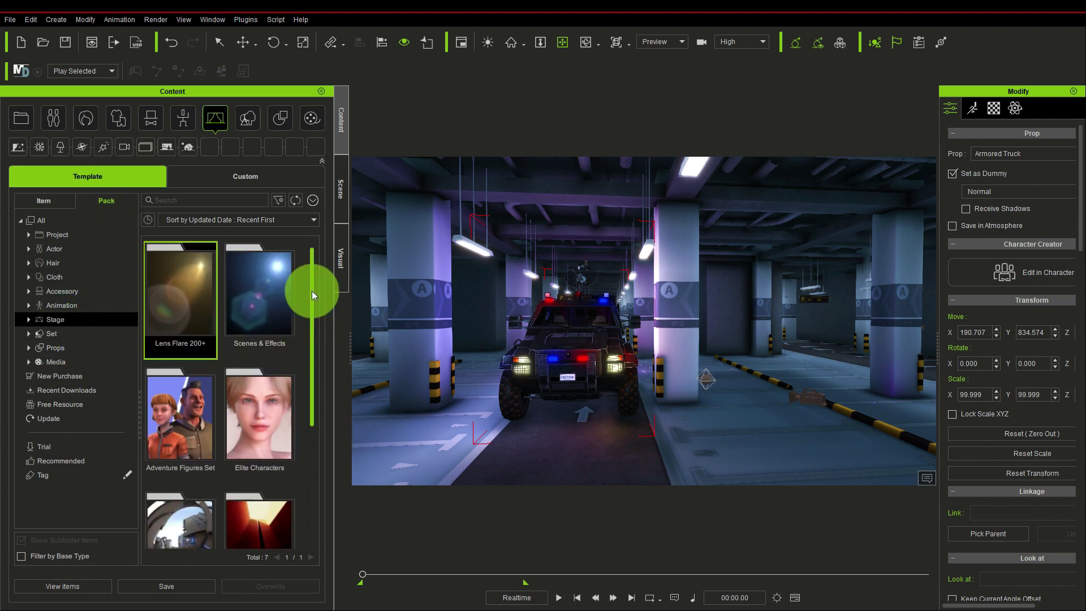
pyautogui.doubleClick(191, 290)
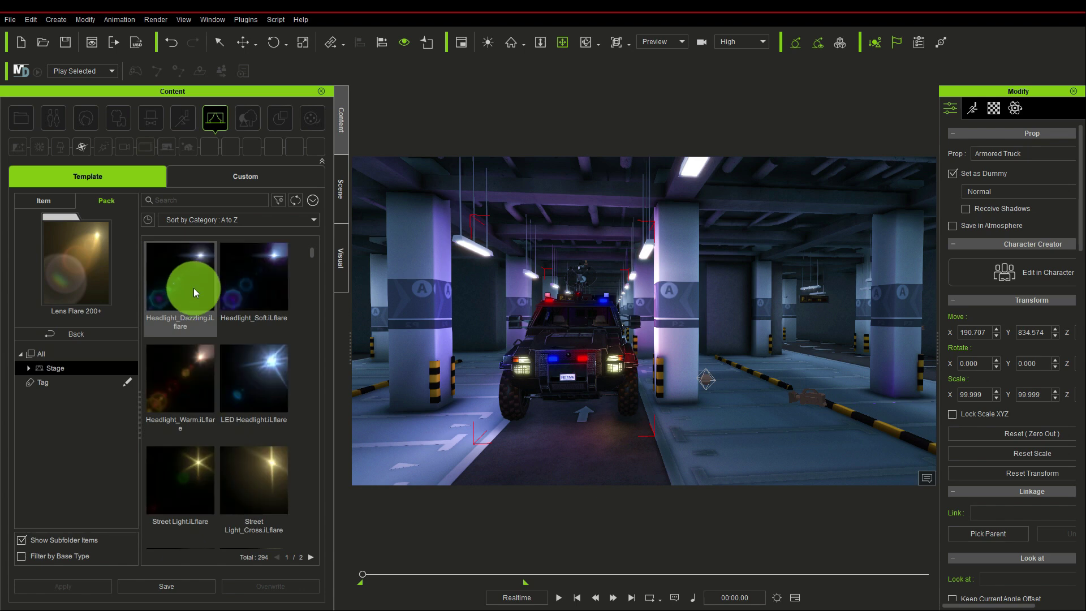
pyautogui.moveTo(311, 256)
pyautogui.mouseDown()
pyautogui.moveTo(317, 317)
pyautogui.moveTo(321, 308)
pyautogui.mouseUp()
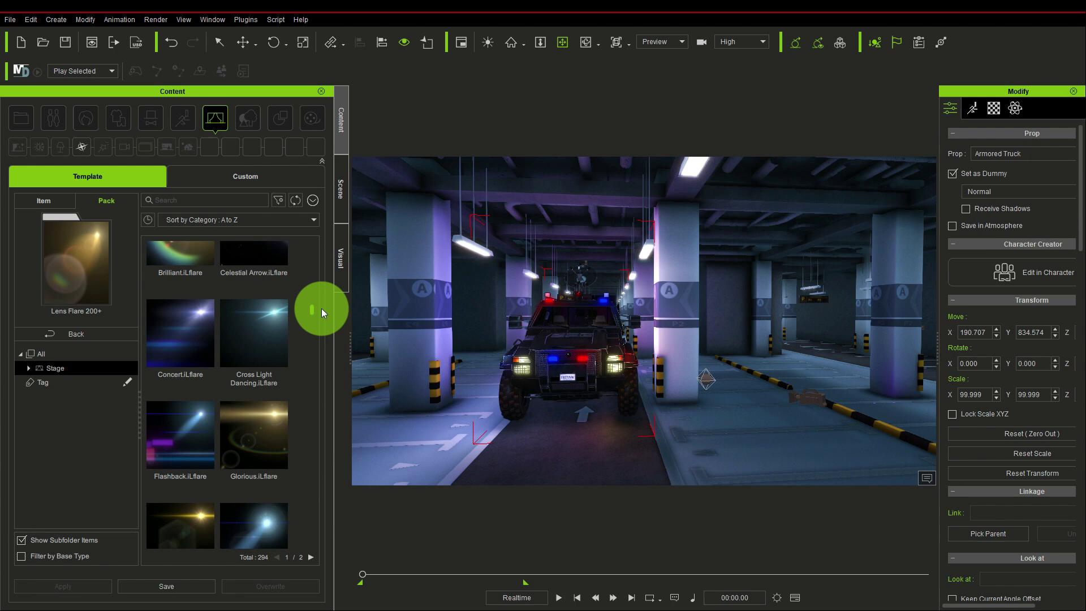
pyautogui.moveTo(322, 307); pyautogui.dragTo(325, 303)
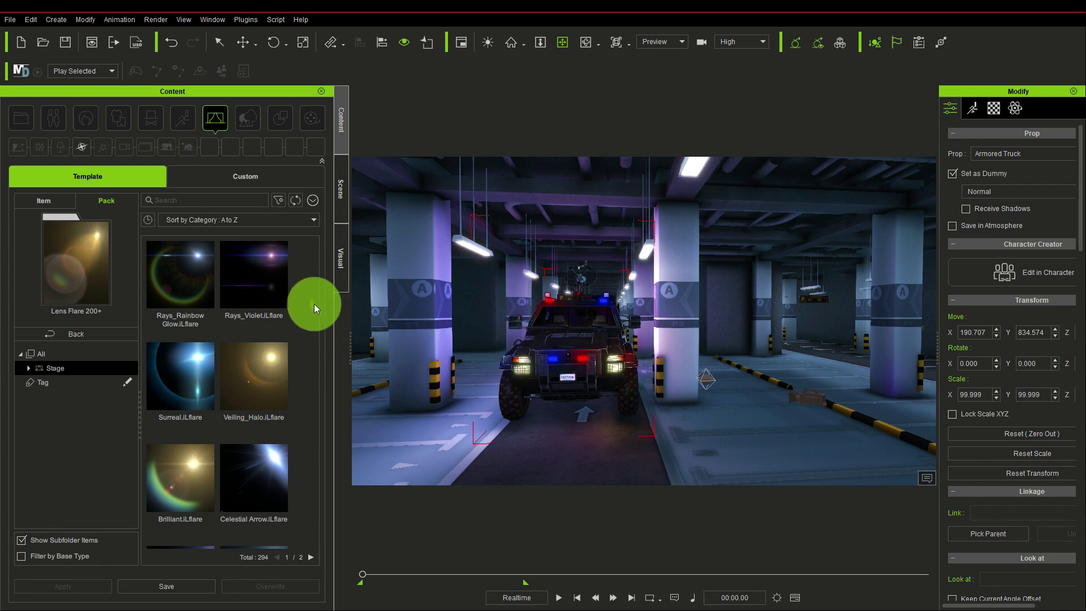
pyautogui.moveTo(314, 304); pyautogui.dragTo(309, 273)
# Step: Zoom and orbit the camera close onto the truck's front headlights
pyautogui.click(783, 375)
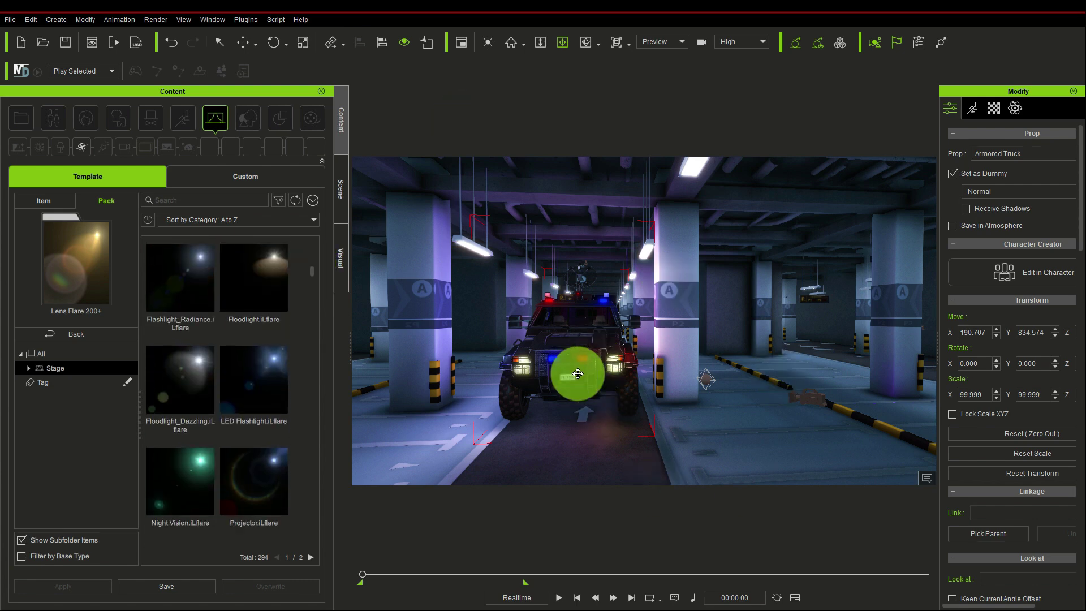
pyautogui.scroll(10, 577, 373)
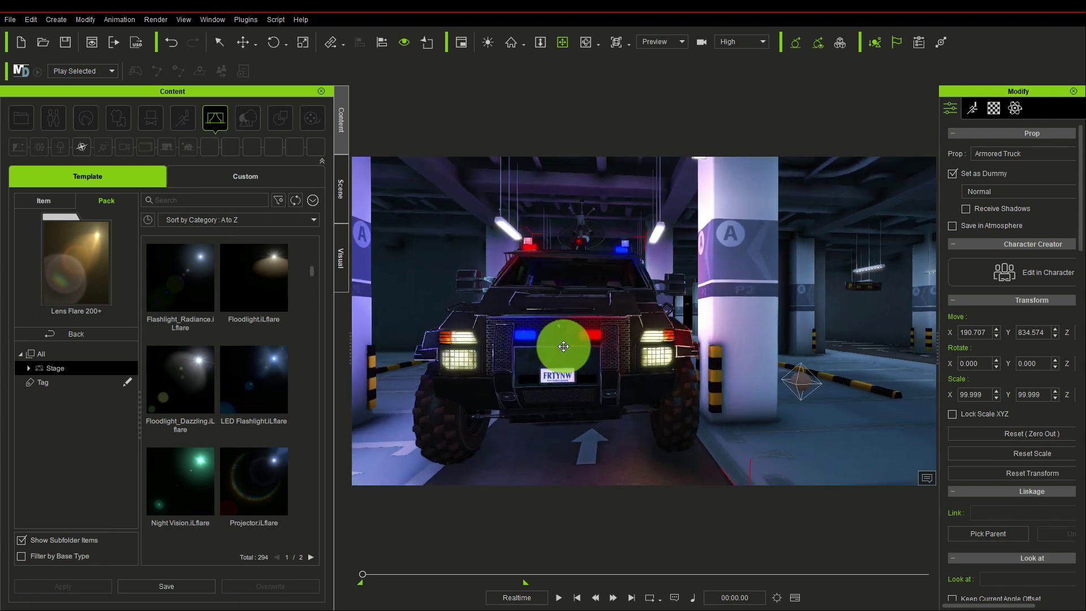
pyautogui.moveTo(525, 351); pyautogui.dragTo(541, 377, button='middle')
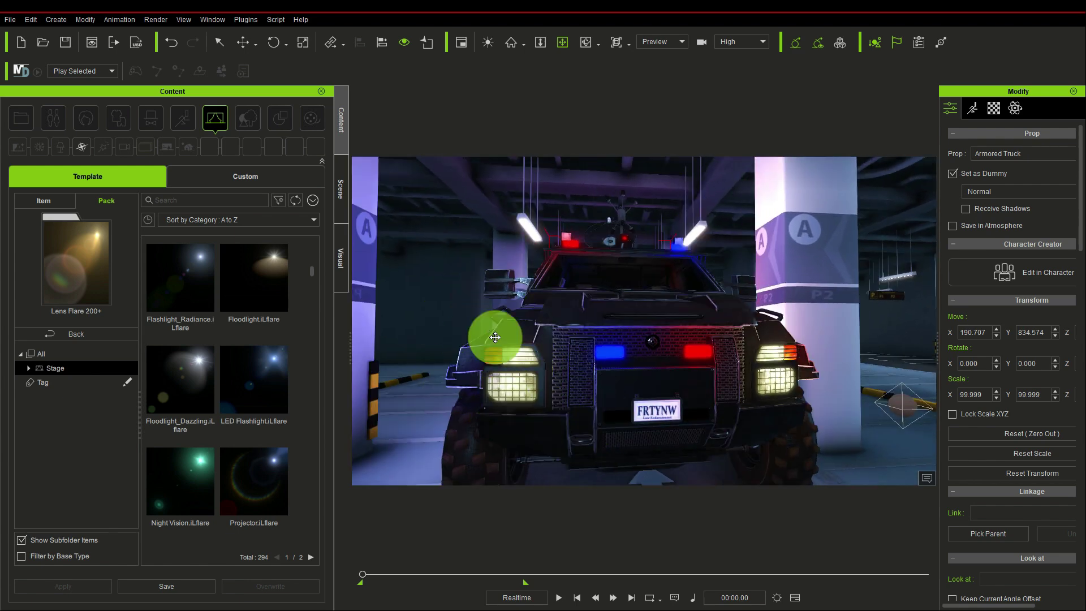
pyautogui.moveTo(609, 388); pyautogui.dragTo(638, 334, button='right')
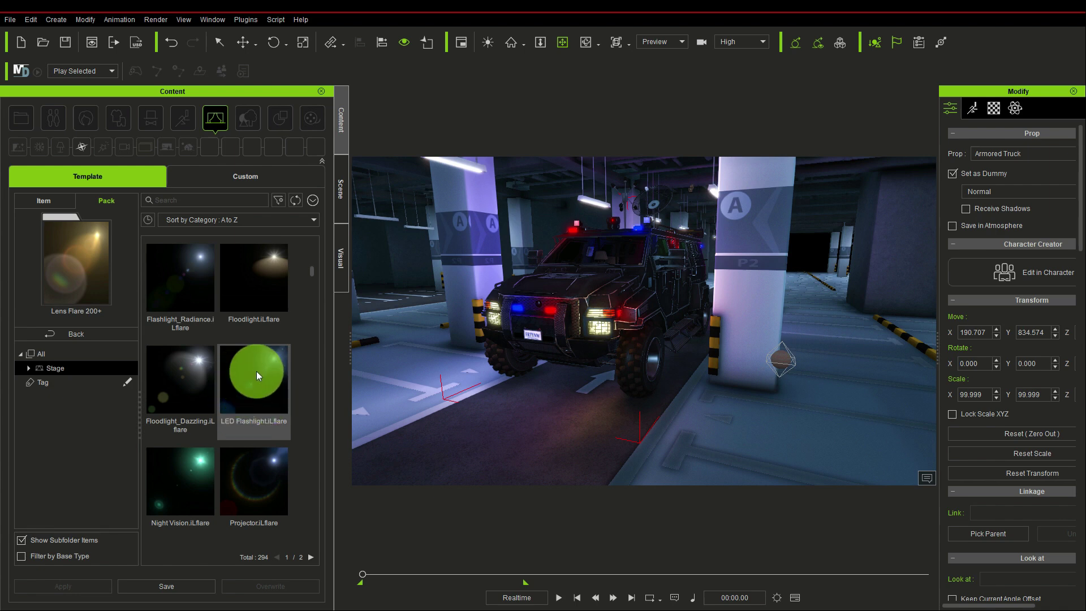
# Step: Drop the LED Flashlight flare into the scene and raise it toward the truck's grille
pyautogui.moveTo(257, 371); pyautogui.dragTo(565, 427)
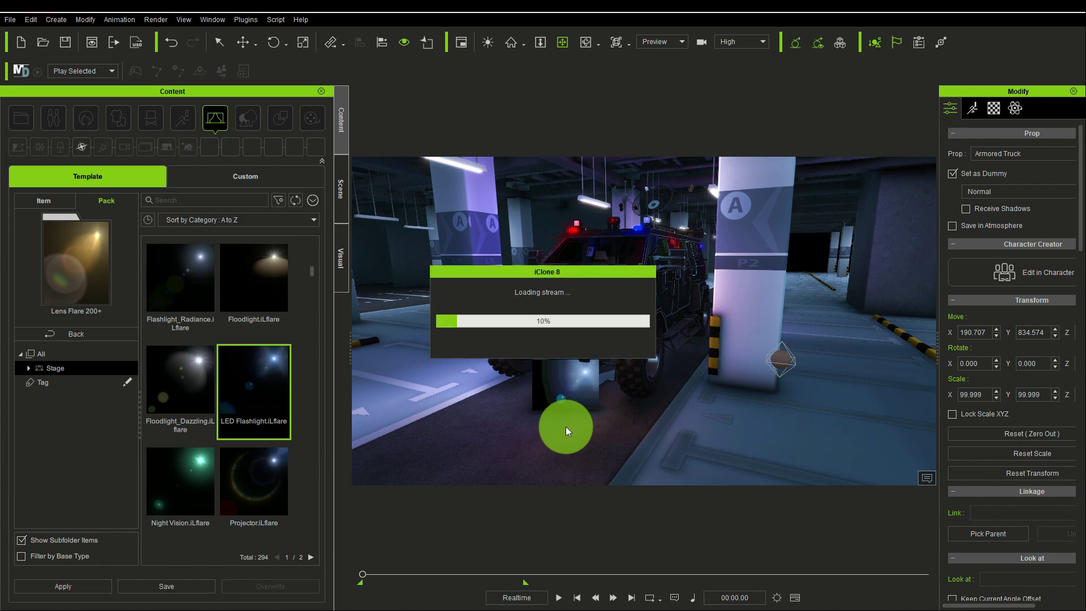
pyautogui.click(243, 42)
pyautogui.moveTo(567, 368); pyautogui.dragTo(544, 305)
pyautogui.scroll(3, 579, 372)
# Step: Reframe the view and move the LED Flashlight flare onto the truck's front headlight
pyautogui.click(562, 42)
pyautogui.moveTo(568, 185); pyautogui.dragTo(626, 262)
pyautogui.click(243, 41)
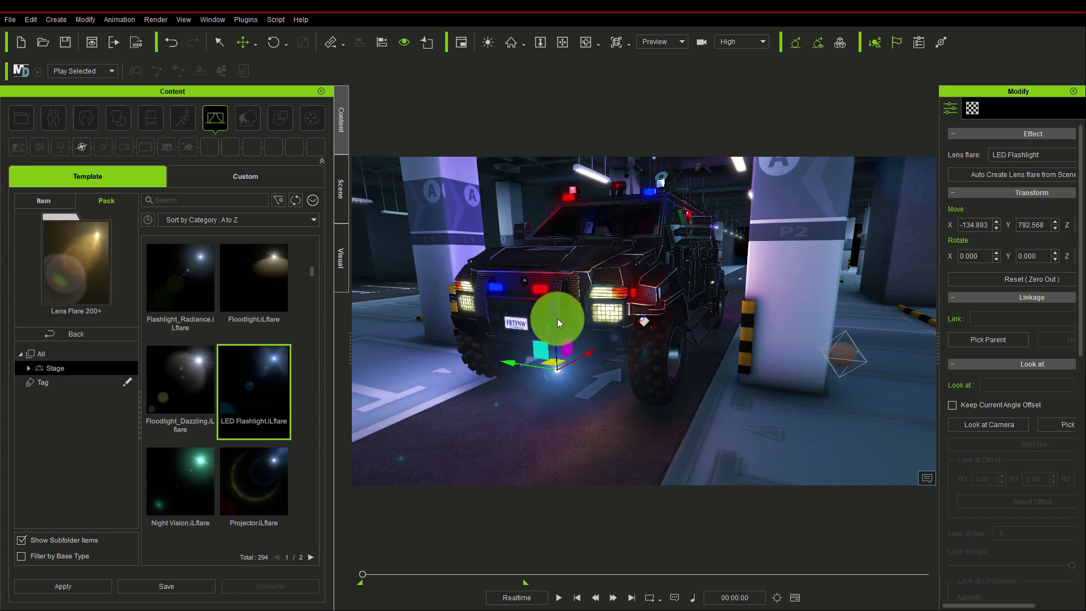
pyautogui.moveTo(555, 306); pyautogui.dragTo(547, 264)
pyautogui.moveTo(587, 311); pyautogui.dragTo(556, 310)
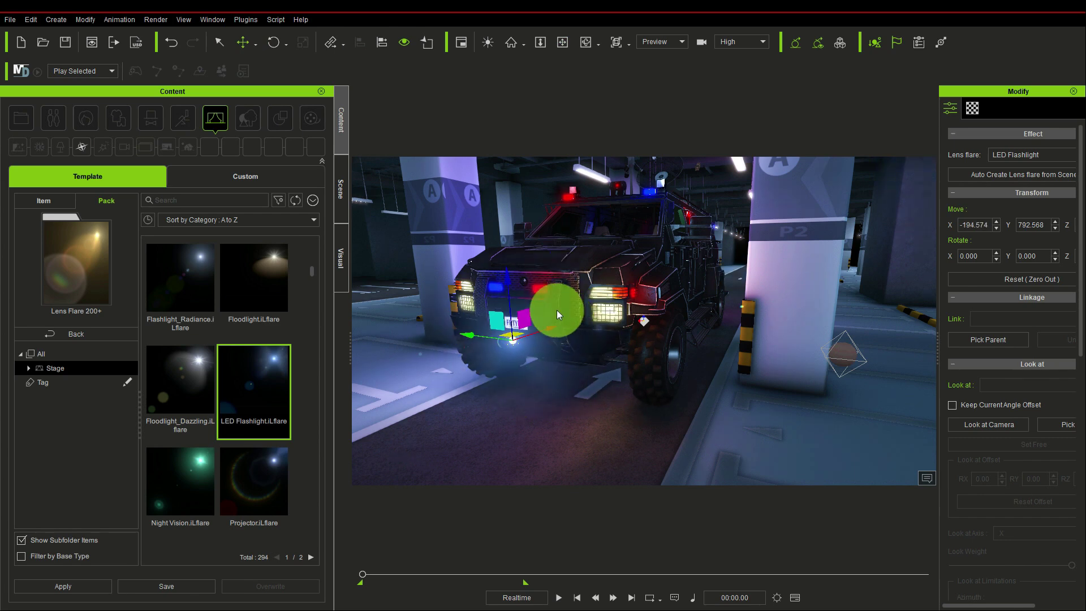
pyautogui.moveTo(472, 330); pyautogui.dragTo(601, 249)
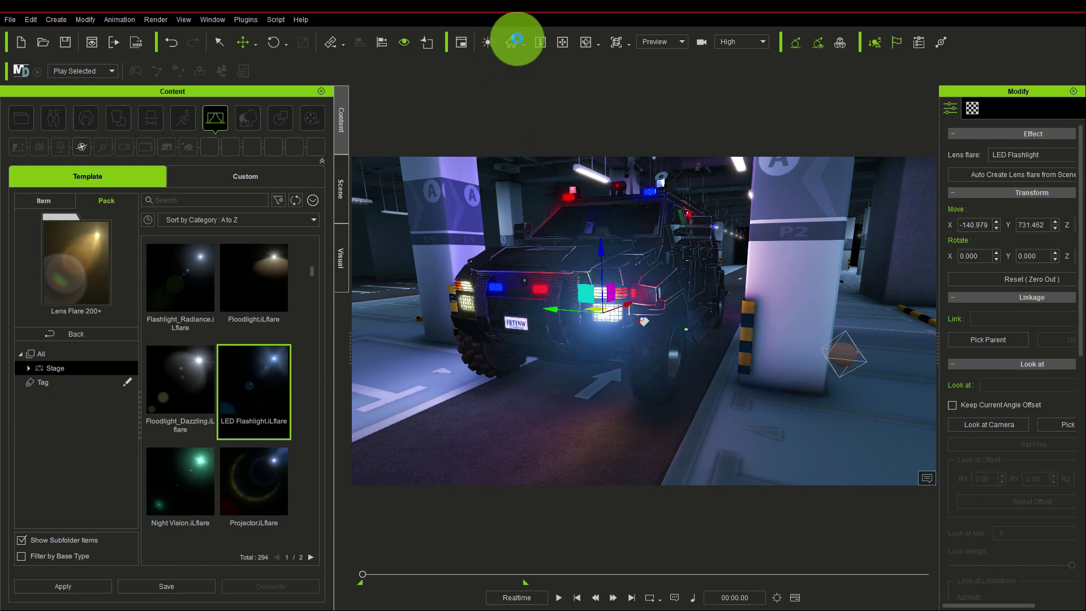
pyautogui.click(564, 42)
pyautogui.moveTo(585, 186); pyautogui.dragTo(543, 283)
# Step: Find LED Headlight in the flare pack and drop it into the scene
pyautogui.click(239, 410)
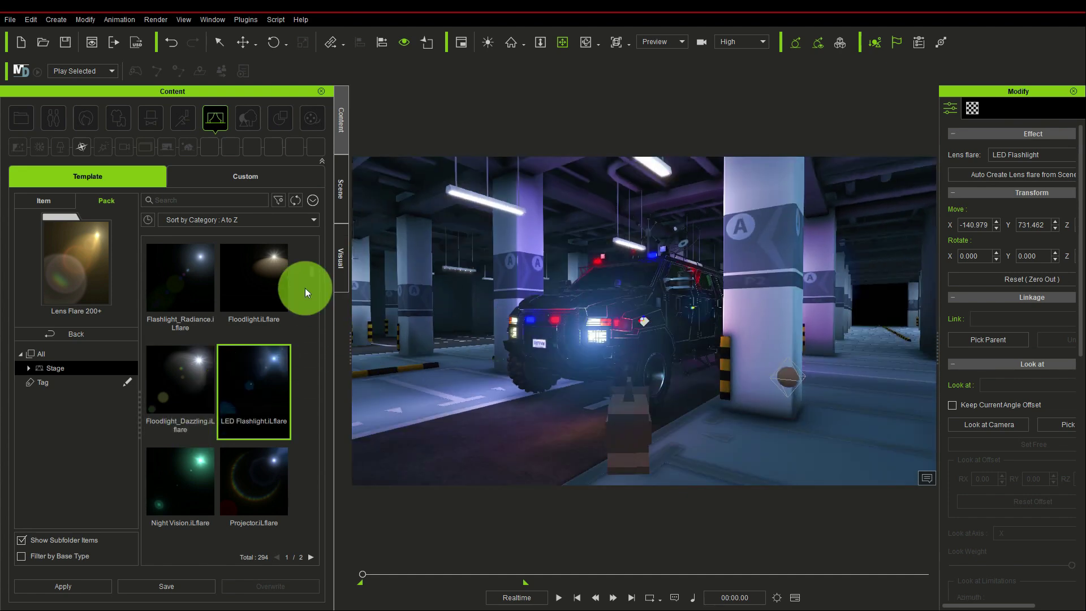
pyautogui.scroll(-6, 312, 276)
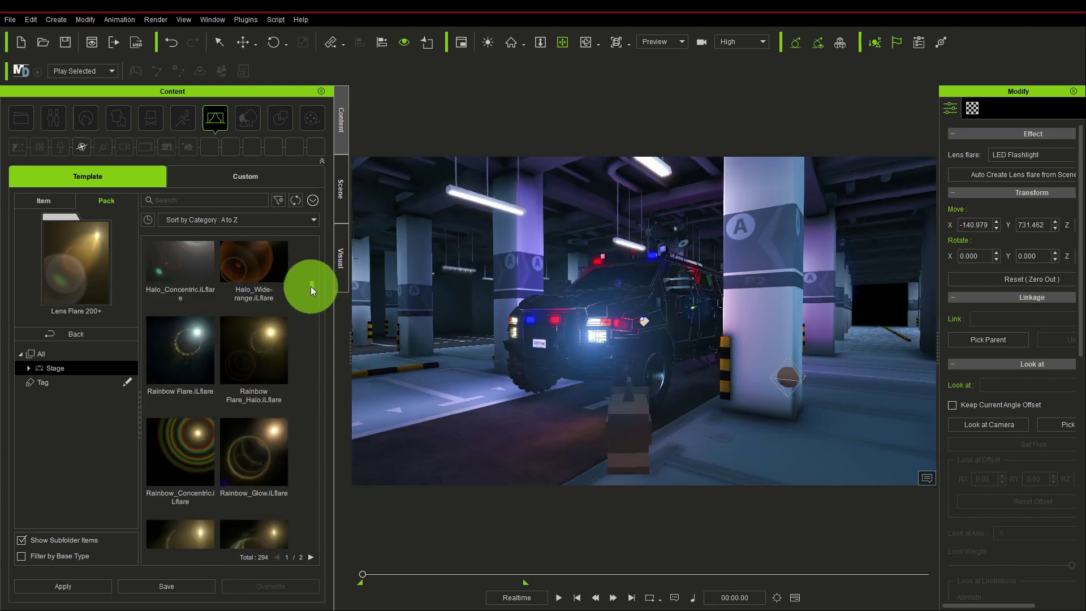
pyautogui.moveTo(312, 276); pyautogui.dragTo(314, 253)
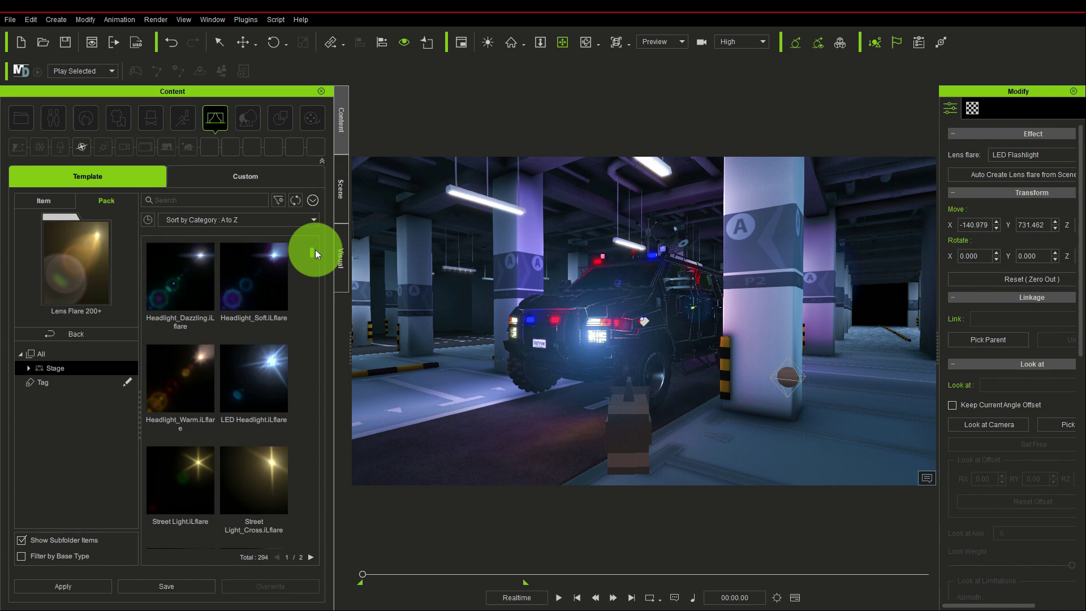
pyautogui.click(283, 375)
pyautogui.moveTo(606, 397); pyautogui.dragTo(498, 440)
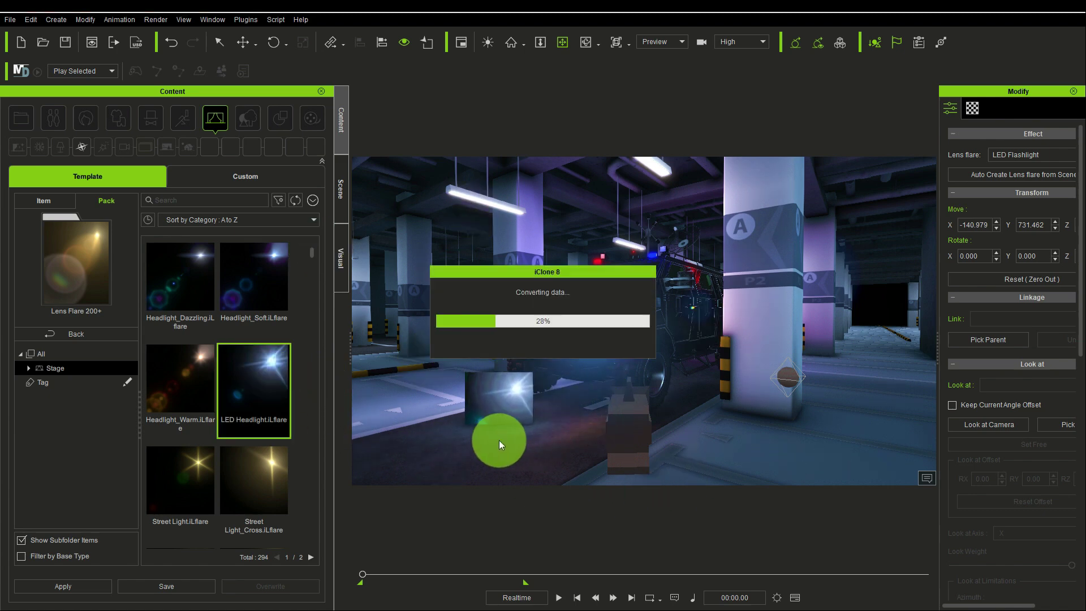
# Step: Slide the LED Headlight flare along X onto the second headlight and reframe the view
pyautogui.click(243, 39)
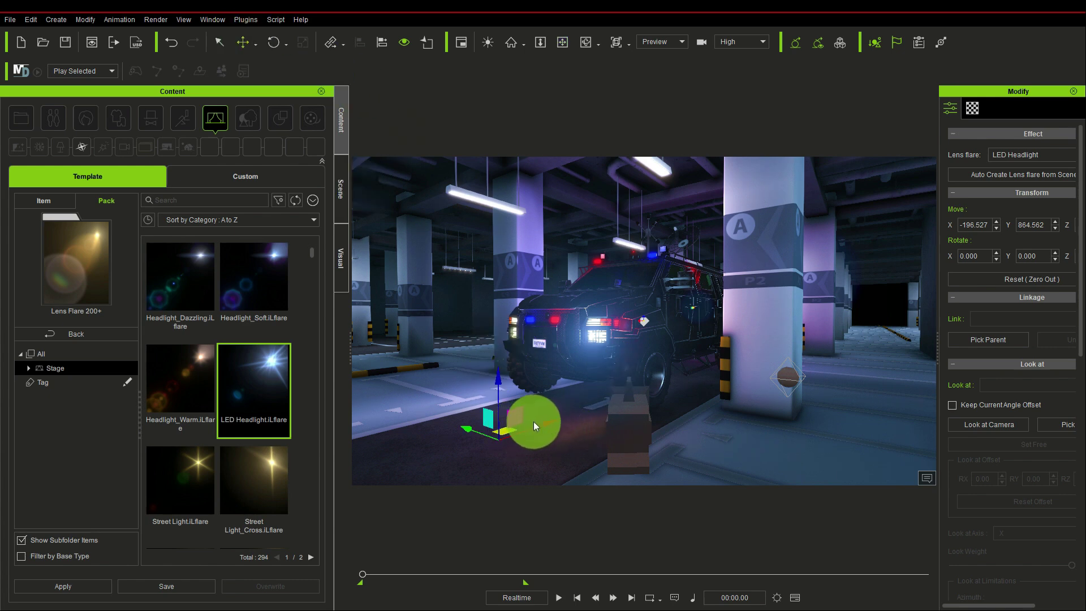
pyautogui.moveTo(531, 425); pyautogui.dragTo(477, 270)
pyautogui.moveTo(520, 332); pyautogui.dragTo(552, 323)
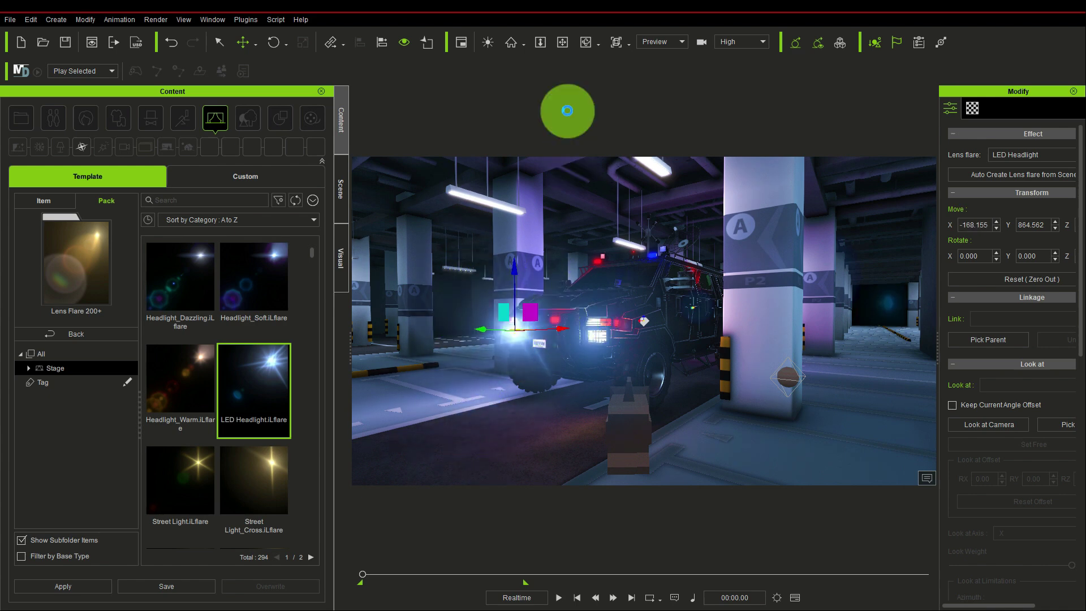
pyautogui.click(563, 42)
pyautogui.moveTo(563, 147); pyautogui.dragTo(514, 315)
pyautogui.moveTo(486, 359); pyautogui.dragTo(448, 323)
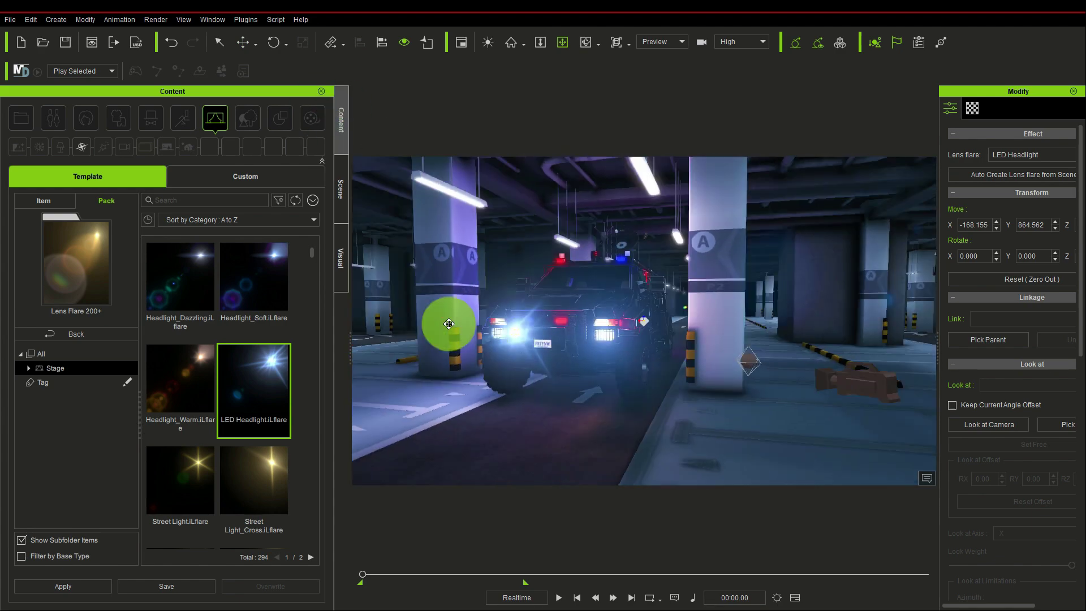
pyautogui.click(218, 42)
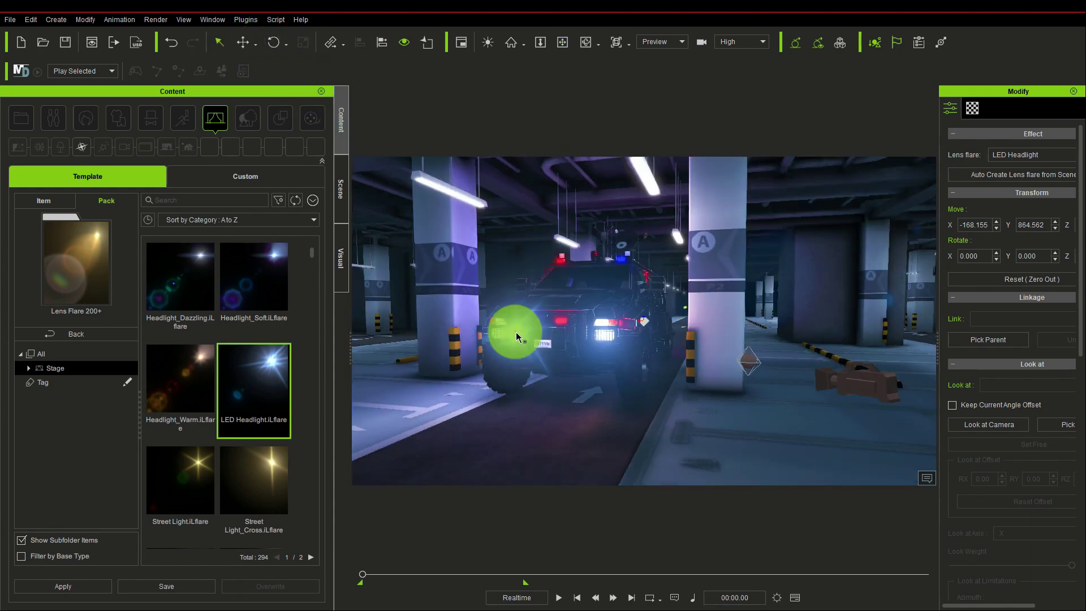
pyautogui.scroll(5, 529, 334)
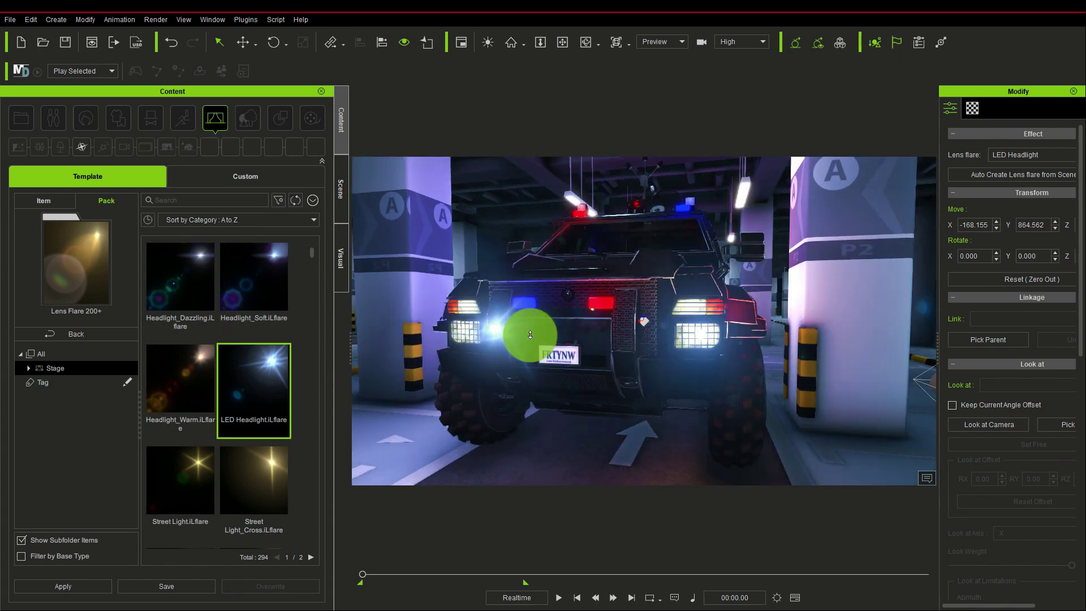
pyautogui.scroll(5, 530, 335)
pyautogui.scroll(-5, 497, 338)
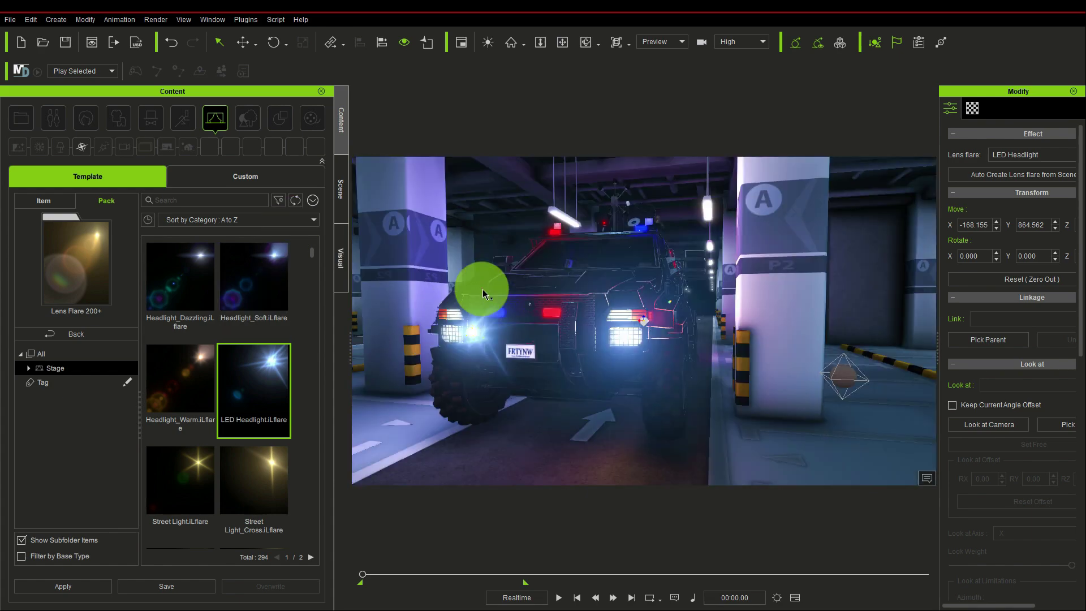
# Step: Delete the LED Headlight flare and drop a Headlight_Soft flare into the scene
pyautogui.rightClick(520, 300)
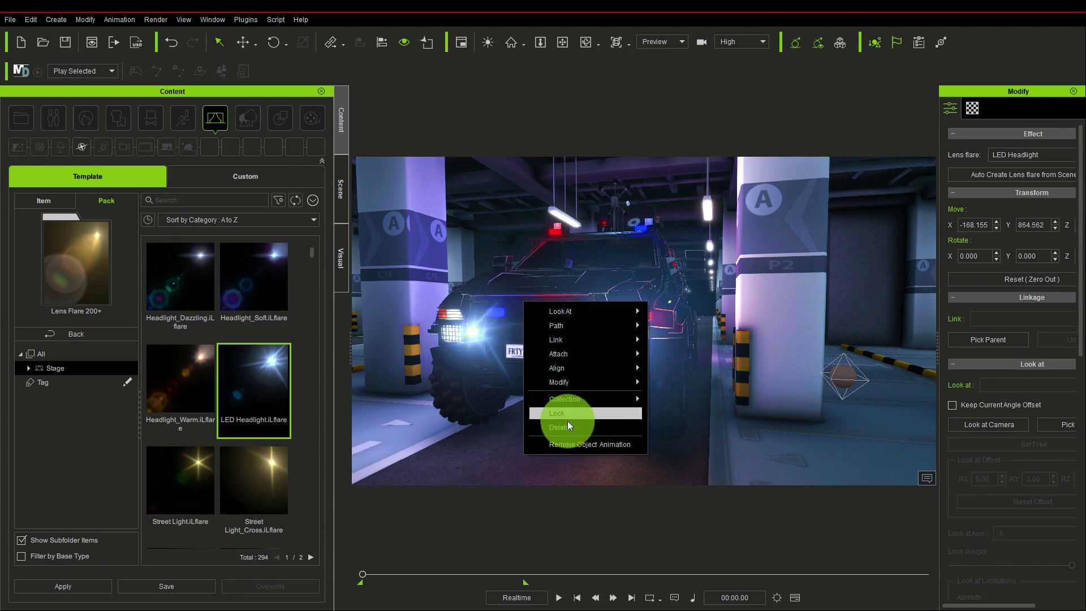
pyautogui.click(569, 420)
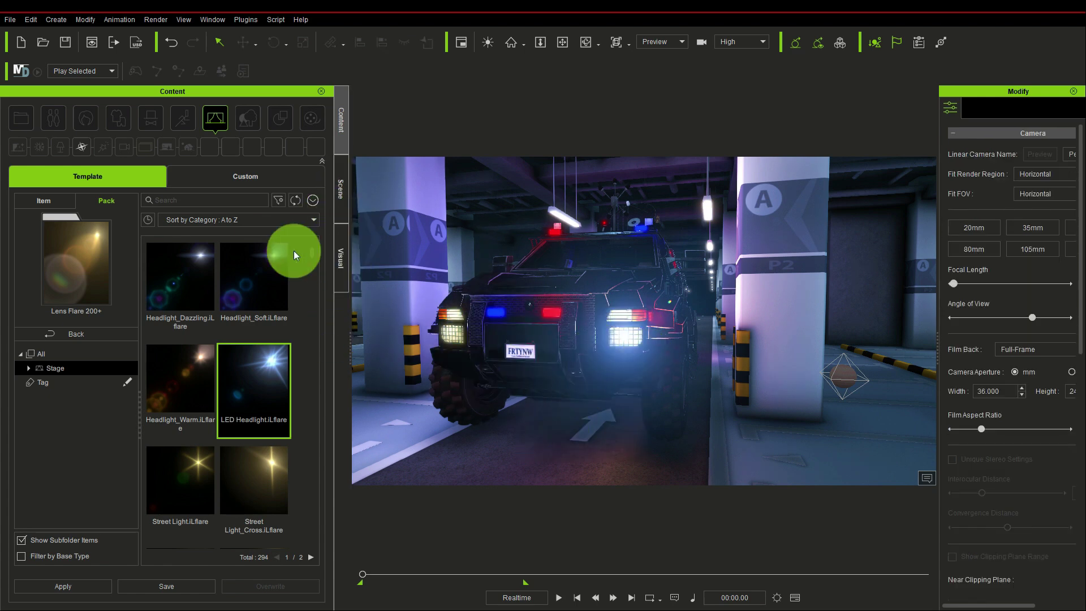
pyautogui.moveTo(256, 273); pyautogui.dragTo(445, 483)
pyautogui.moveTo(480, 444); pyautogui.dragTo(486, 479)
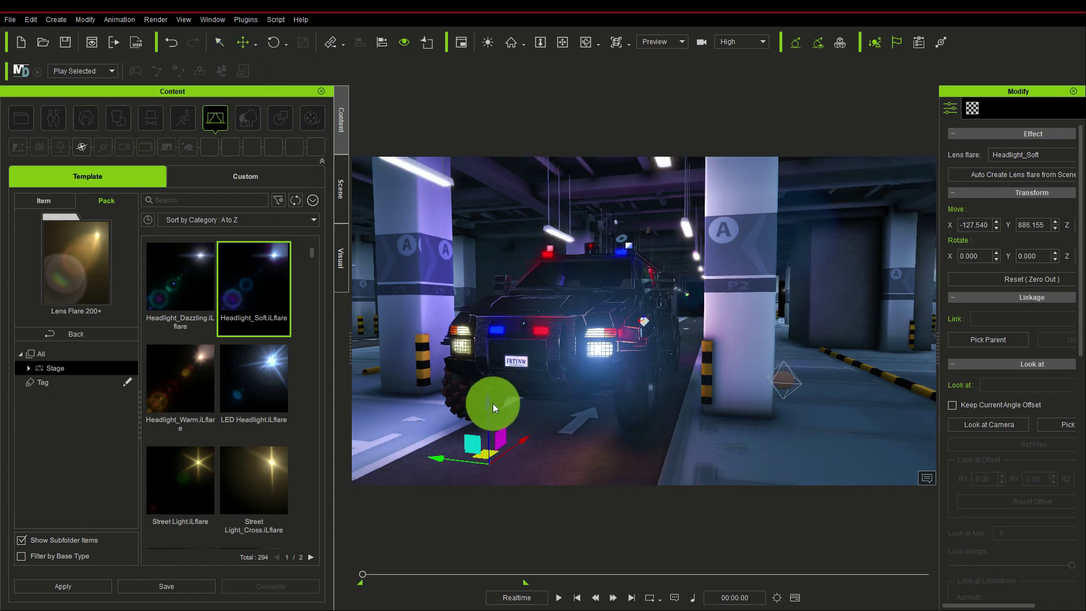
# Step: Raise the Headlight_Soft flare toward the headlight and bring the view closer to the truck
pyautogui.moveTo(493, 404); pyautogui.dragTo(471, 331)
pyautogui.click(563, 43)
pyautogui.moveTo(583, 378); pyautogui.dragTo(381, 152)
pyautogui.click(250, 45)
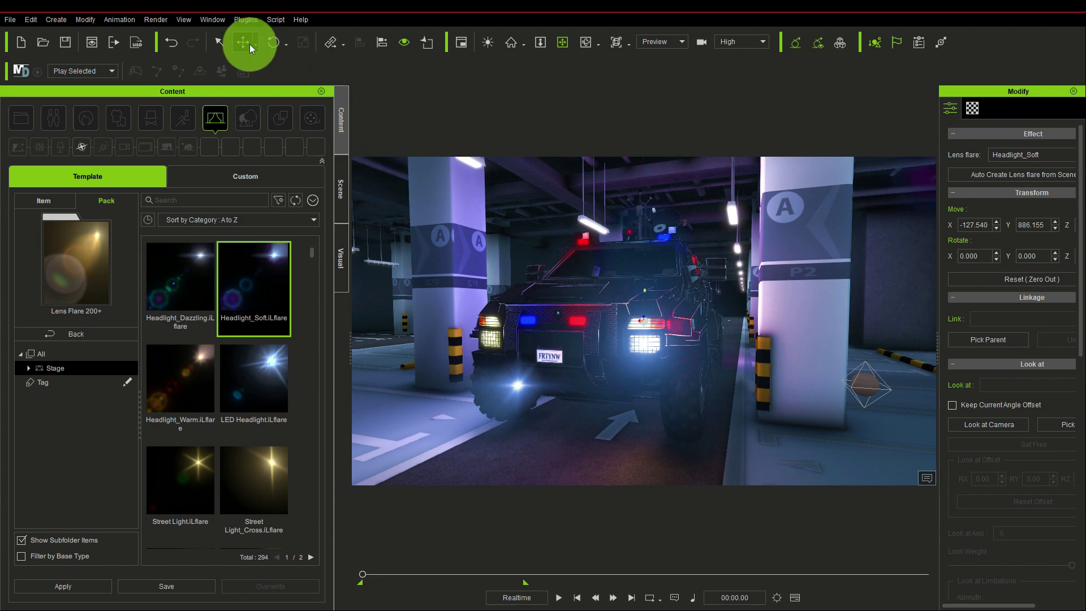
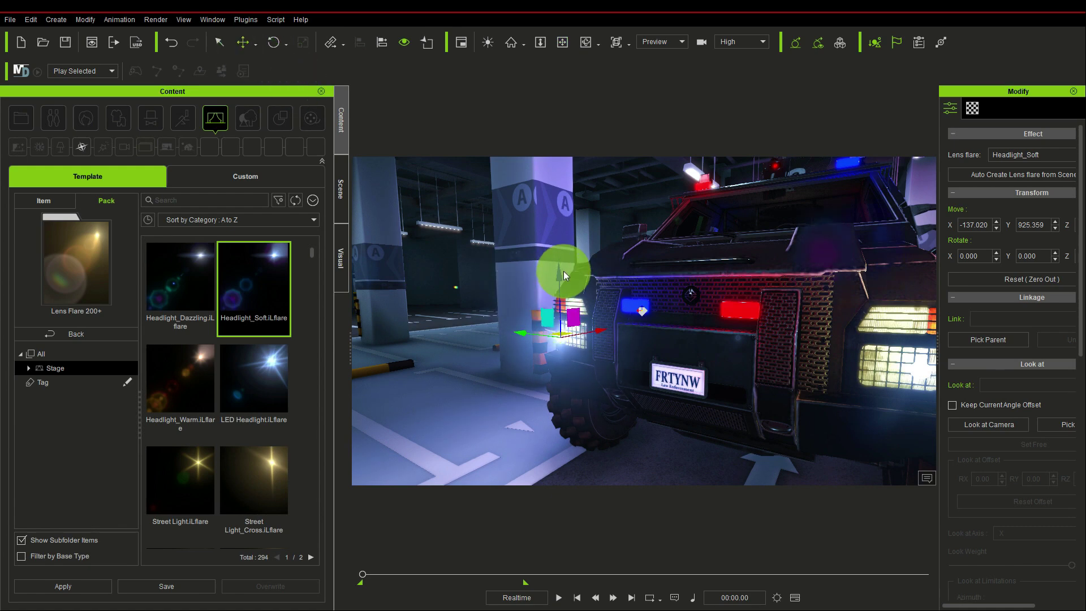
# Step: Drag the Headlight_Soft flare onto the truck's headlight and pull back to see the garage
pyautogui.moveTo(565, 272); pyautogui.dragTo(527, 325)
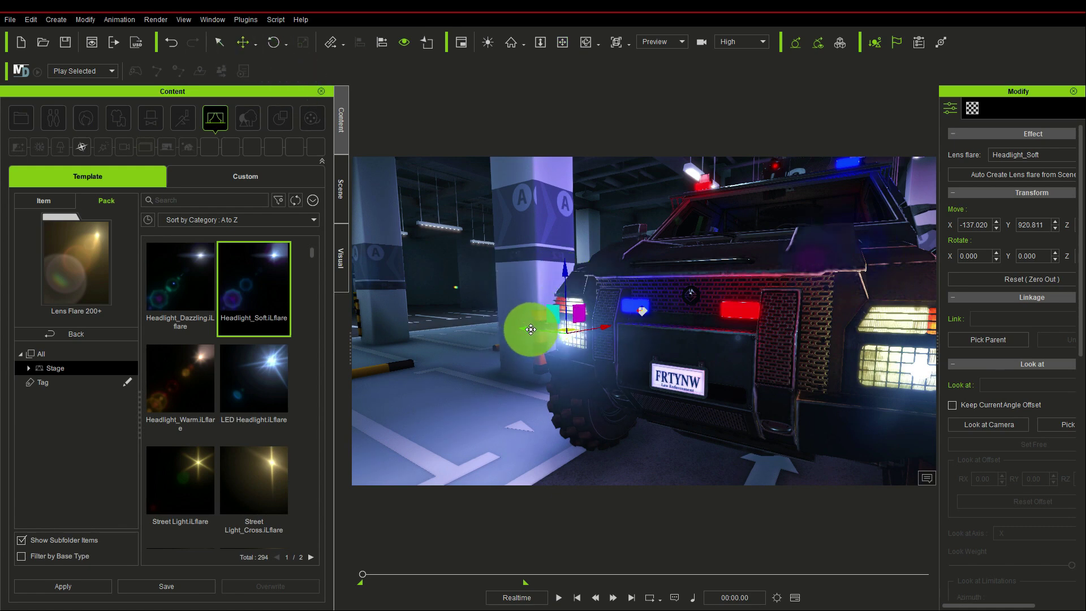
pyautogui.click(563, 42)
pyautogui.moveTo(625, 325); pyautogui.dragTo(441, 89)
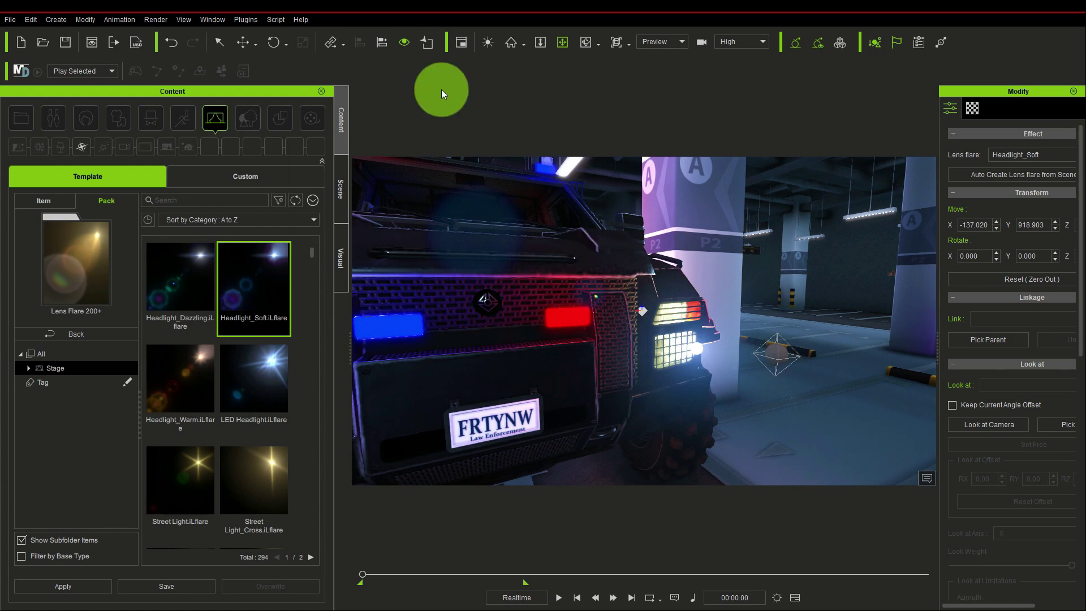
# Step: Select and delete the stray LED Flashlight flare near the headlight
pyautogui.click(219, 43)
pyautogui.click(701, 359)
pyautogui.click(698, 348)
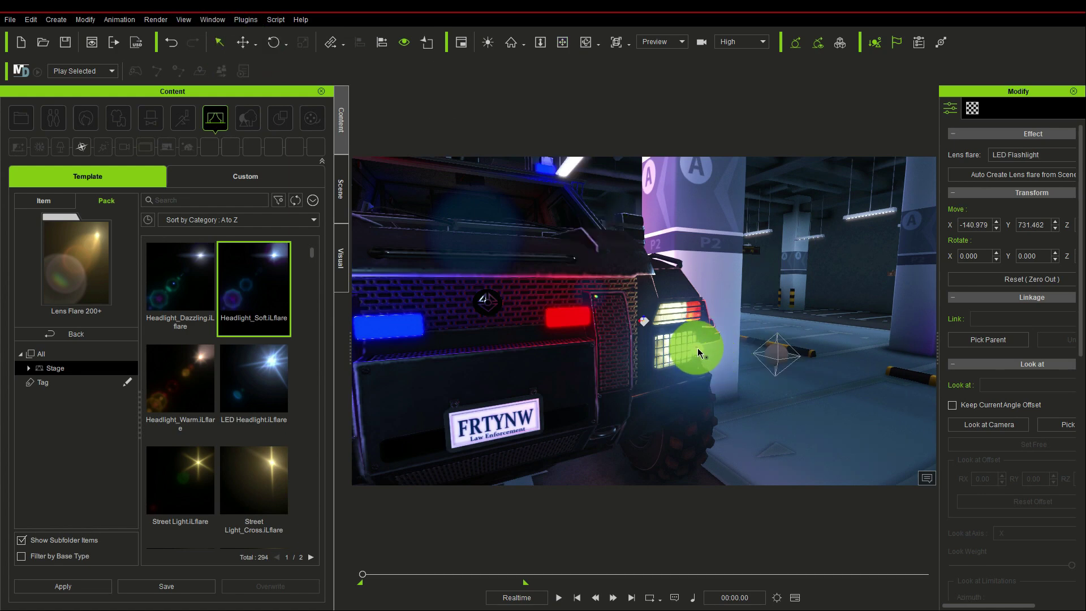
pyautogui.press('Delete')
# Step: Orbit to the truck's other side and select the Headlight_Soft flare, showing the scene list
pyautogui.click(561, 42)
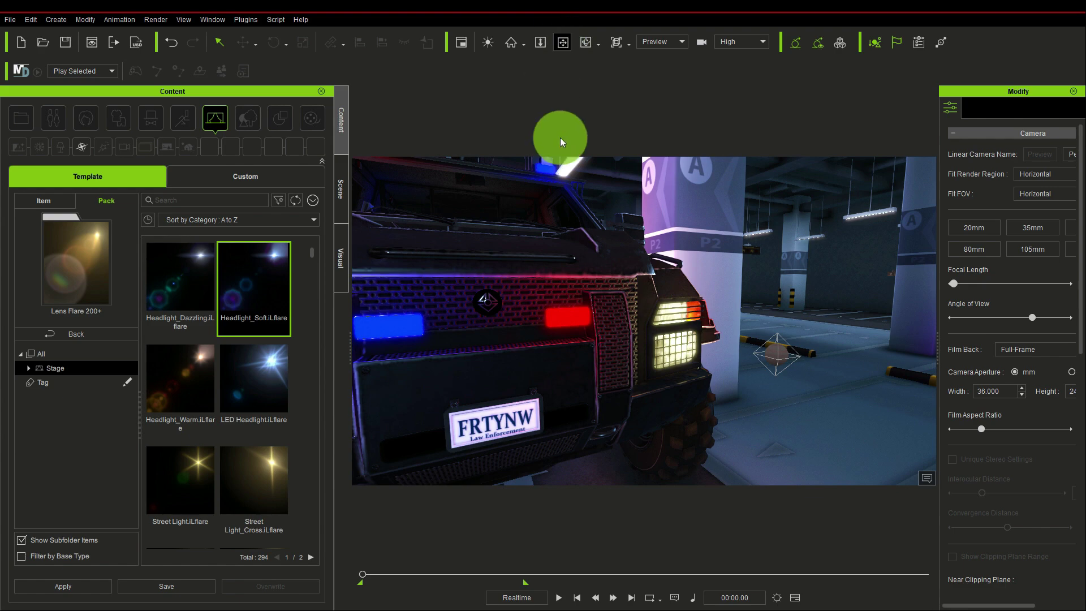
pyautogui.scroll(-4, 623, 307)
pyautogui.moveTo(623, 307); pyautogui.dragTo(657, 314, button='right')
pyautogui.scroll(1, 693, 332)
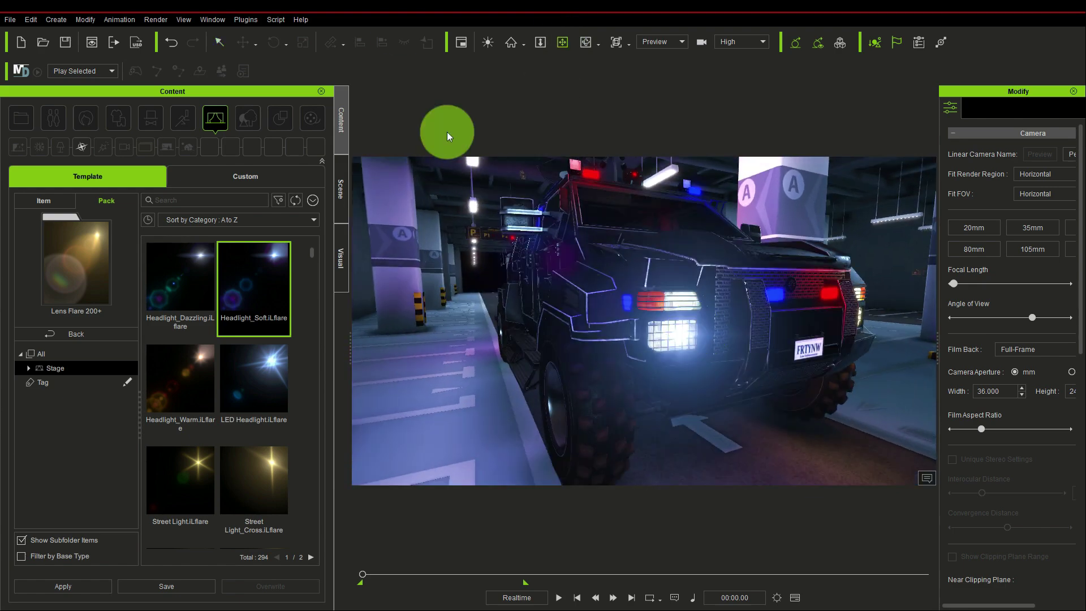
pyautogui.click(220, 43)
pyautogui.click(682, 336)
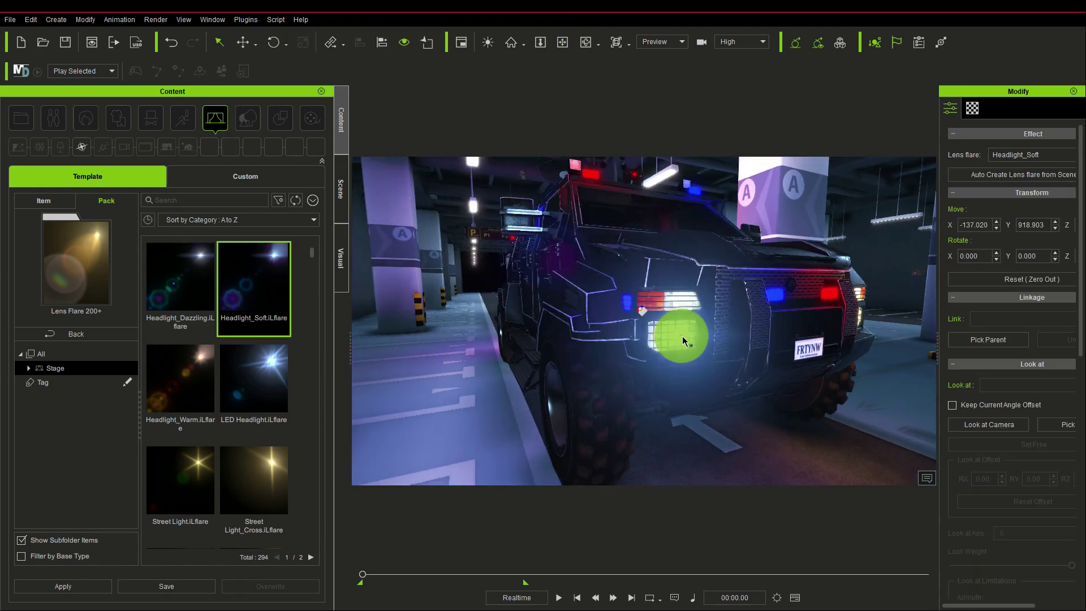
pyautogui.click(340, 186)
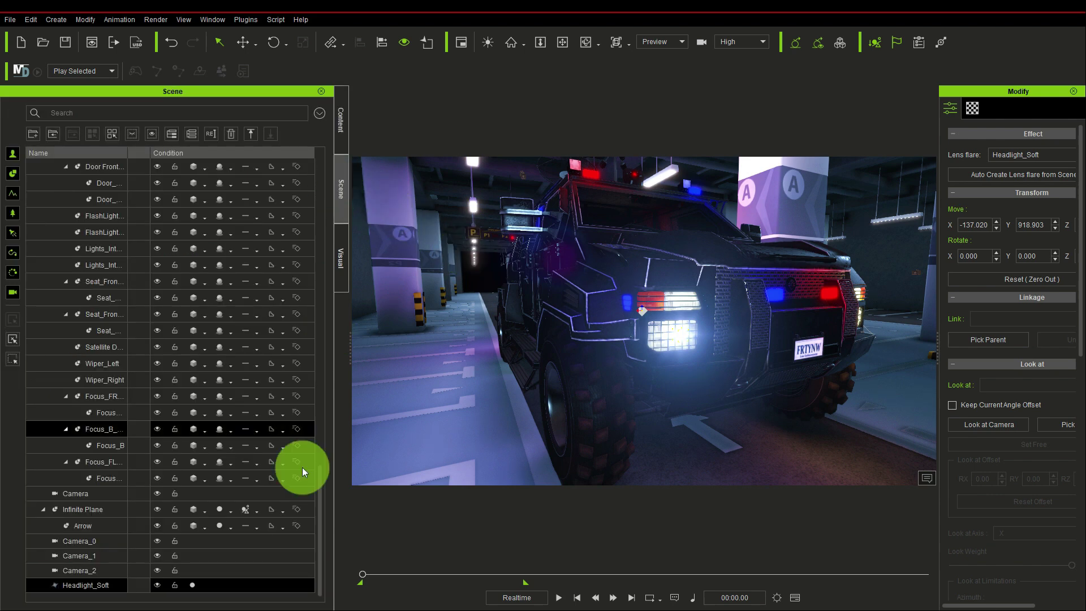
pyautogui.rightClick(663, 330)
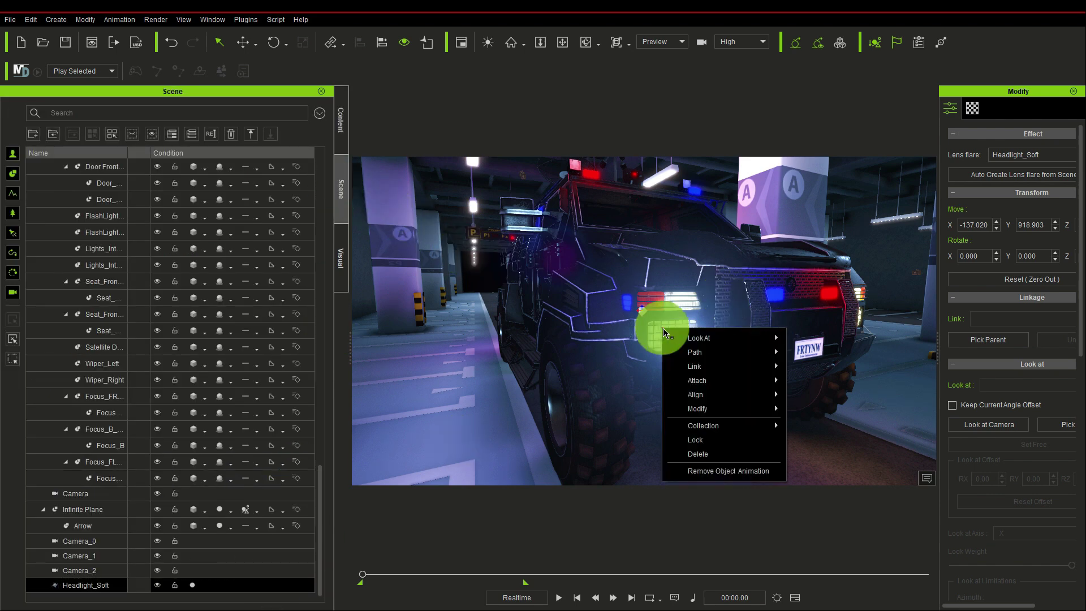
# Step: Shift-drag a copy, Headlight_Soft_0, and centre it on the truck's other front headlight
pyautogui.click(351, 40)
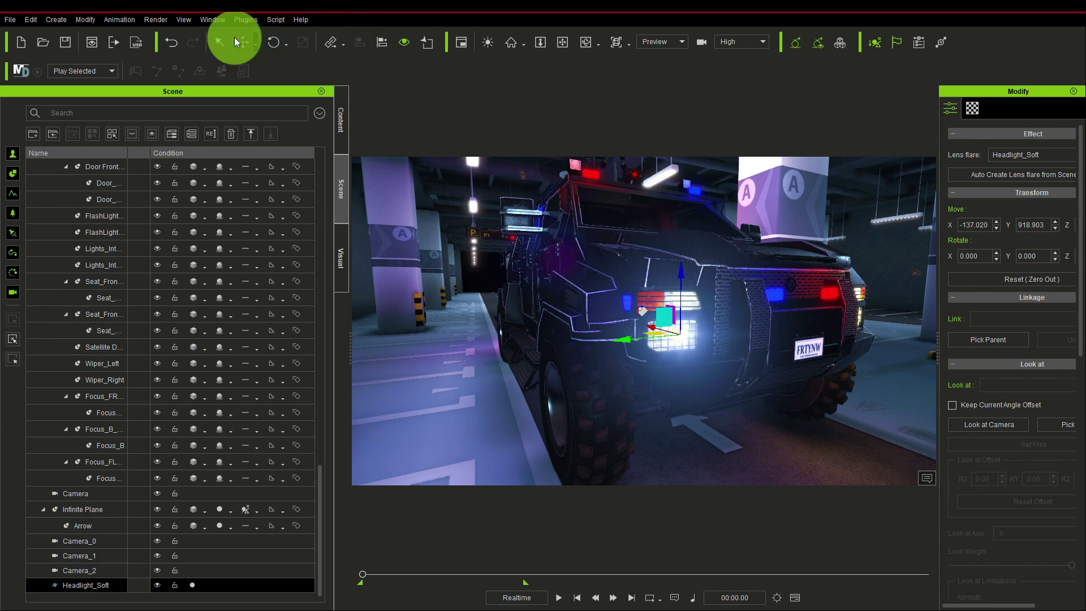
pyautogui.click(639, 330)
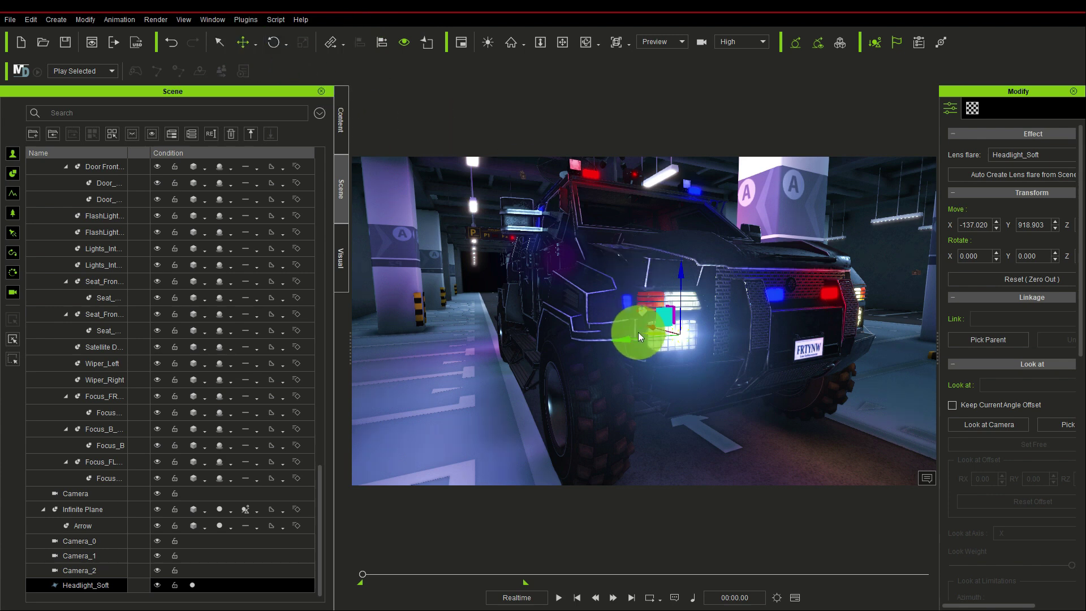
pyautogui.keyDown('ctrl'); pyautogui.moveTo(643, 338); pyautogui.dragTo(832, 334); pyautogui.keyUp('ctrl')
pyautogui.click(567, 47)
pyautogui.moveTo(837, 240); pyautogui.dragTo(458, 125)
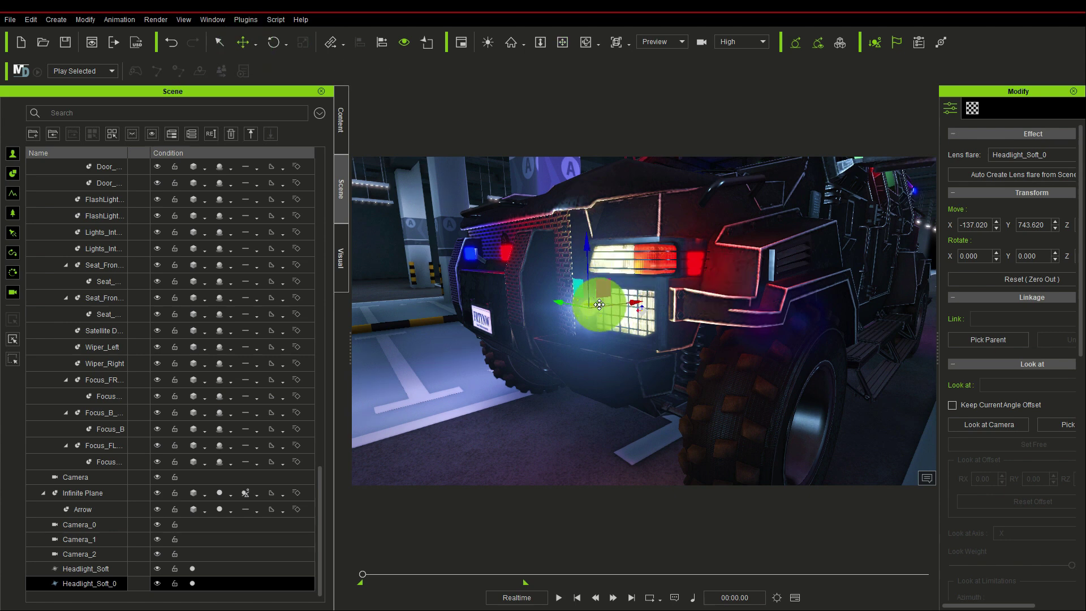
pyautogui.moveTo(562, 303); pyautogui.dragTo(665, 304)
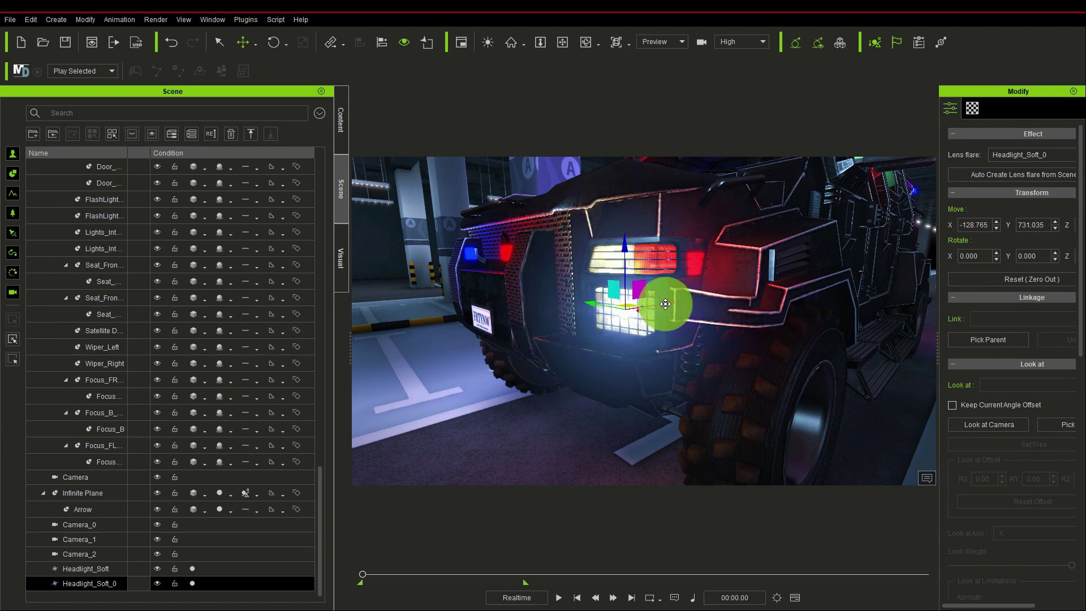
pyautogui.moveTo(594, 304); pyautogui.dragTo(587, 302)
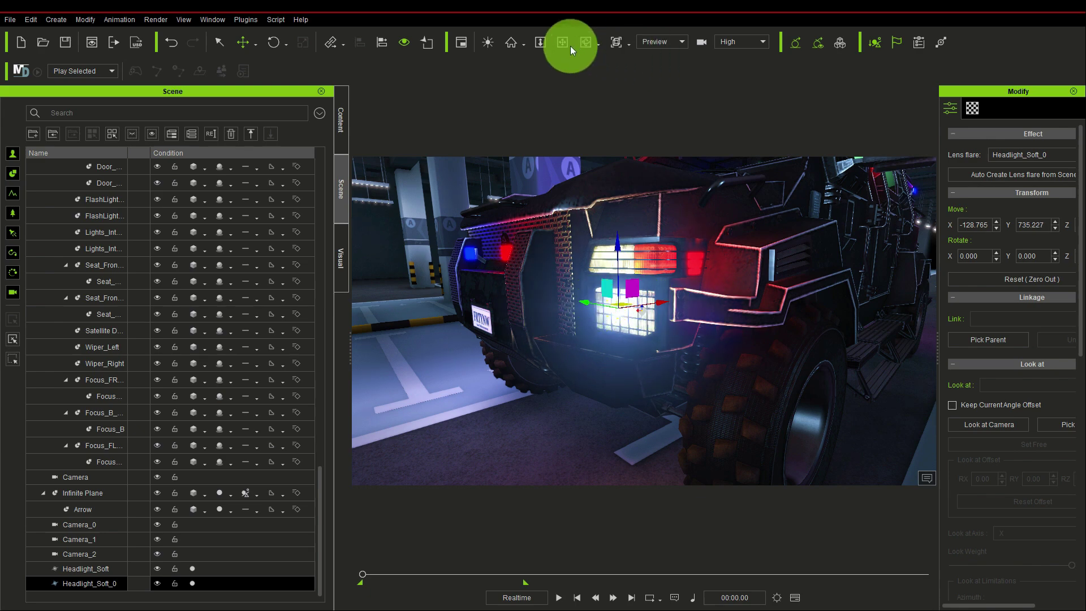
pyautogui.moveTo(579, 133); pyautogui.dragTo(612, 251)
# Step: Attach the copied Headlight_Soft_0 flare to the armored truck
pyautogui.rightClick(612, 252)
pyautogui.moveTo(654, 307)
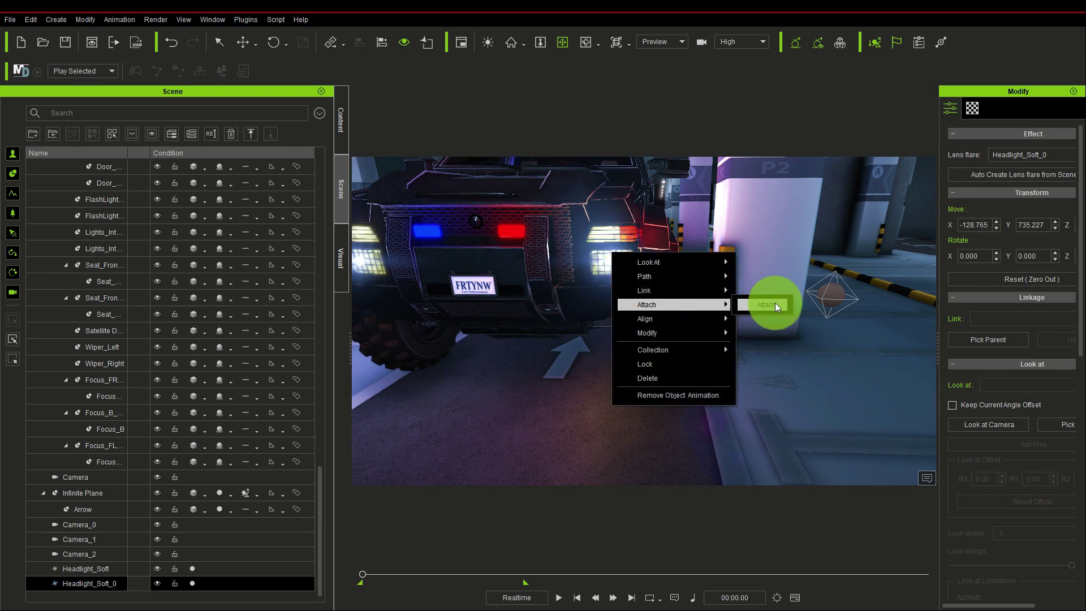
pyautogui.click(772, 302)
pyautogui.click(621, 233)
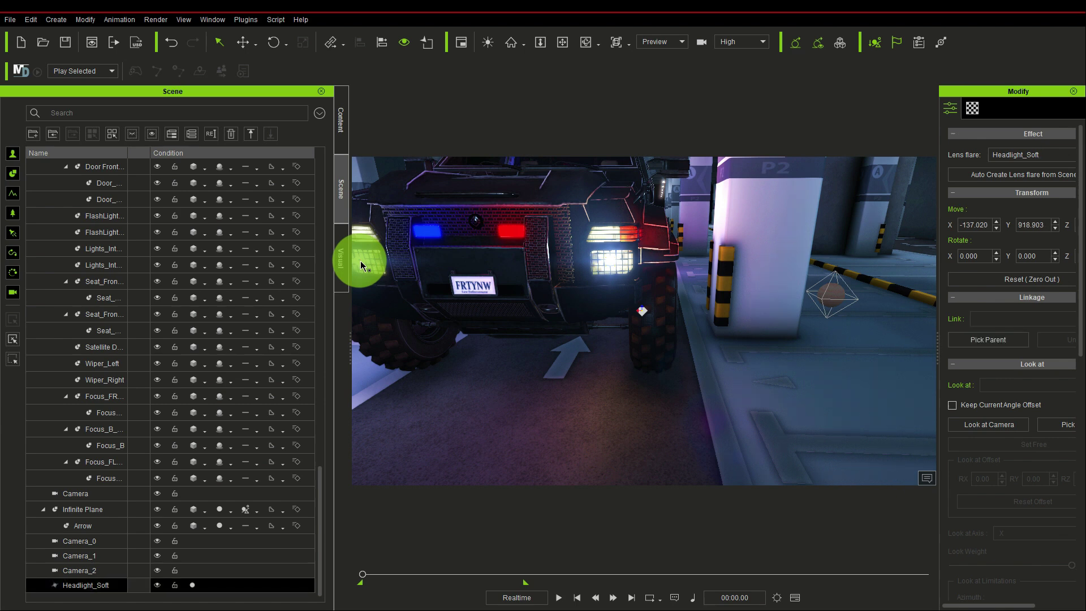
# Step: Attach the original Headlight_Soft flare to the armored truck
pyautogui.rightClick(362, 264)
pyautogui.click(396, 327)
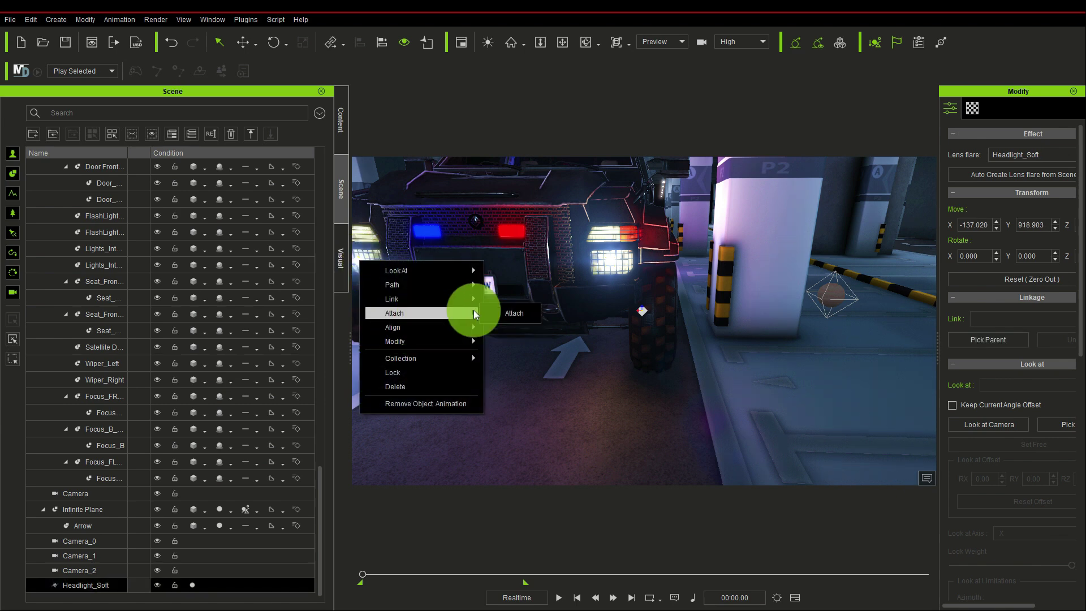
pyautogui.click(520, 327)
pyautogui.click(400, 208)
# Step: Scrub the timeline to confirm both headlight flares follow the moving truck
pyautogui.click(562, 43)
pyautogui.moveTo(601, 164); pyautogui.dragTo(419, 510)
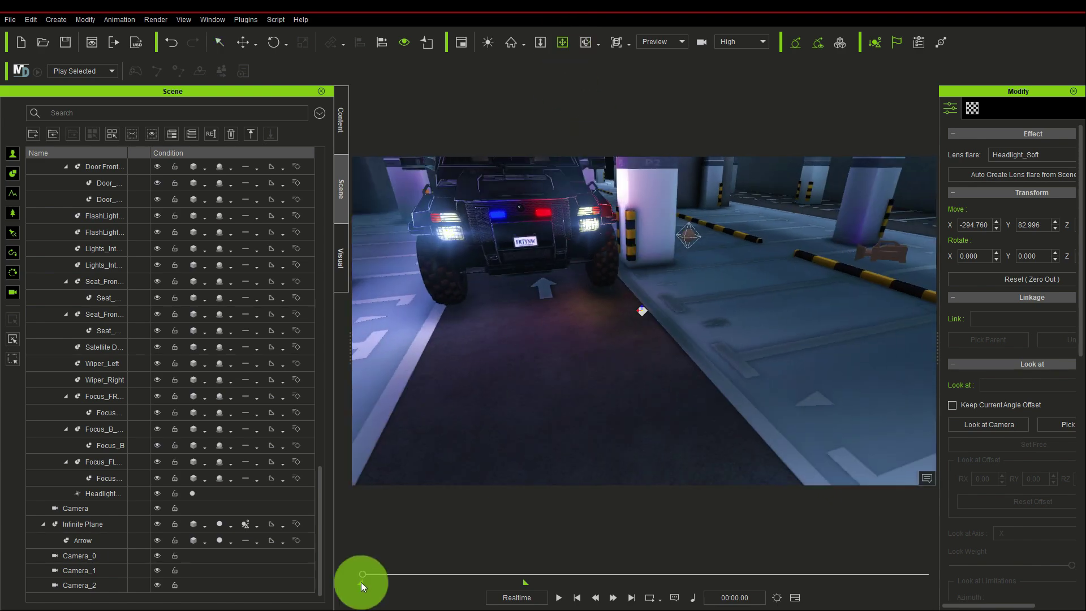
pyautogui.moveTo(362, 575); pyautogui.dragTo(336, 572)
pyautogui.moveTo(518, 209); pyautogui.dragTo(622, 319)
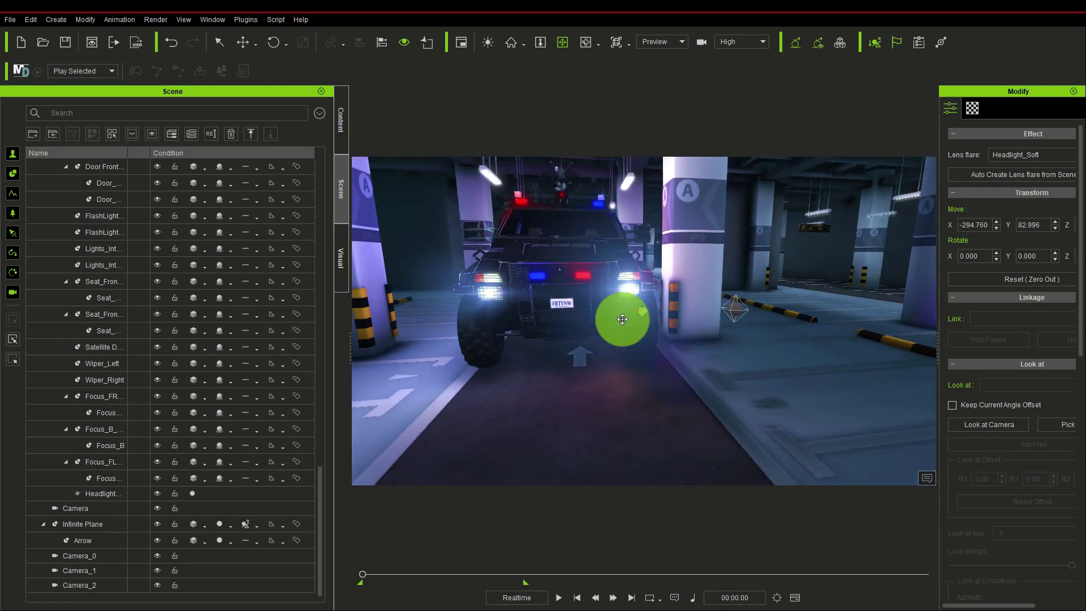
# Step: Orbit around to the truck's rear to review the flares, then show the Lens Flare templates
pyautogui.moveTo(626, 278); pyautogui.dragTo(504, 278)
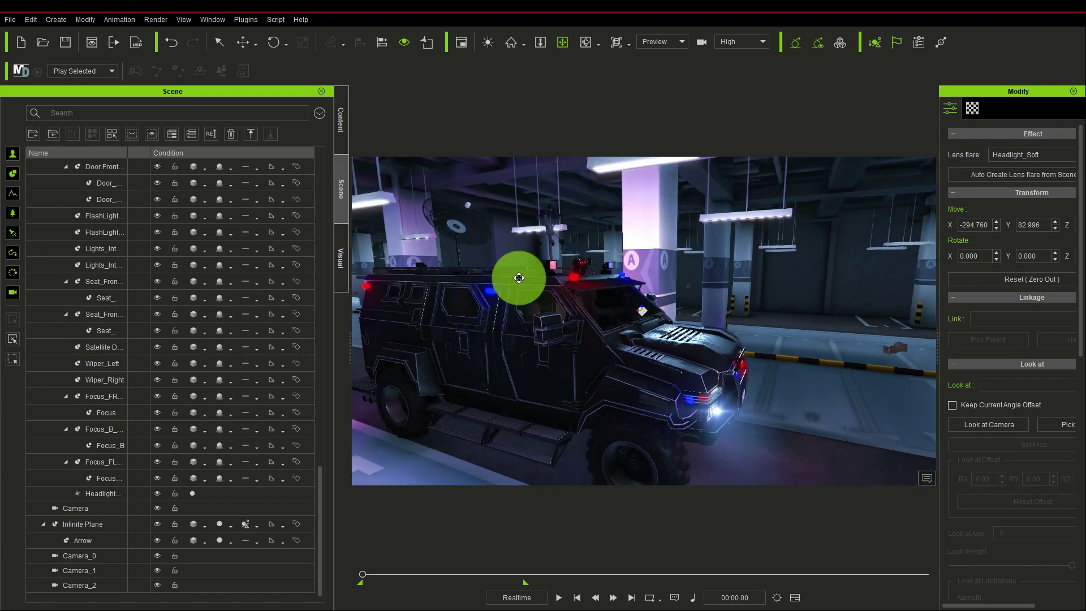
pyautogui.moveTo(621, 282); pyautogui.dragTo(653, 252)
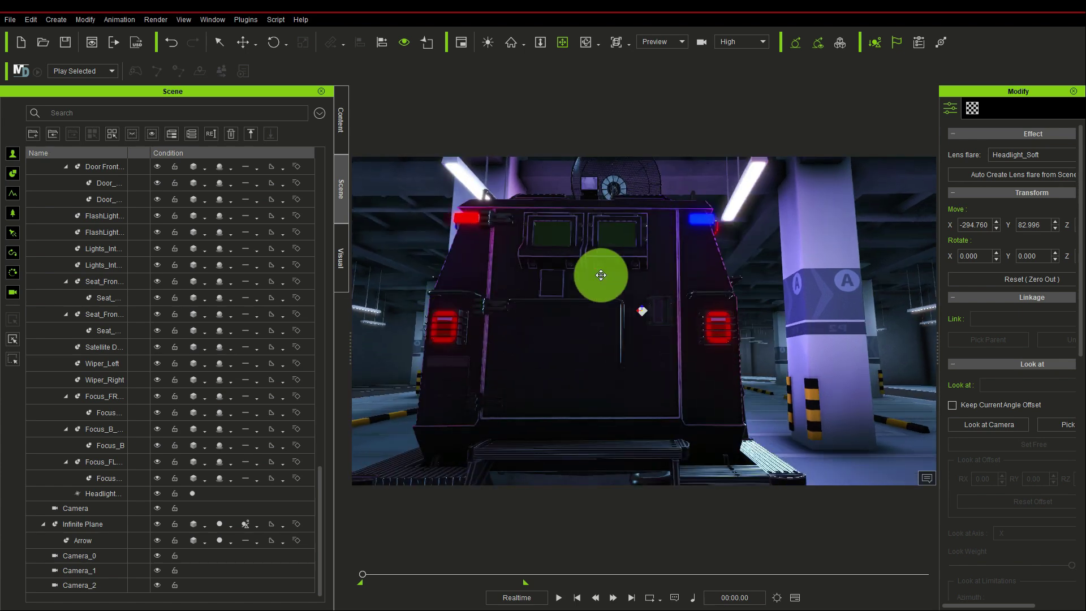
pyautogui.click(337, 117)
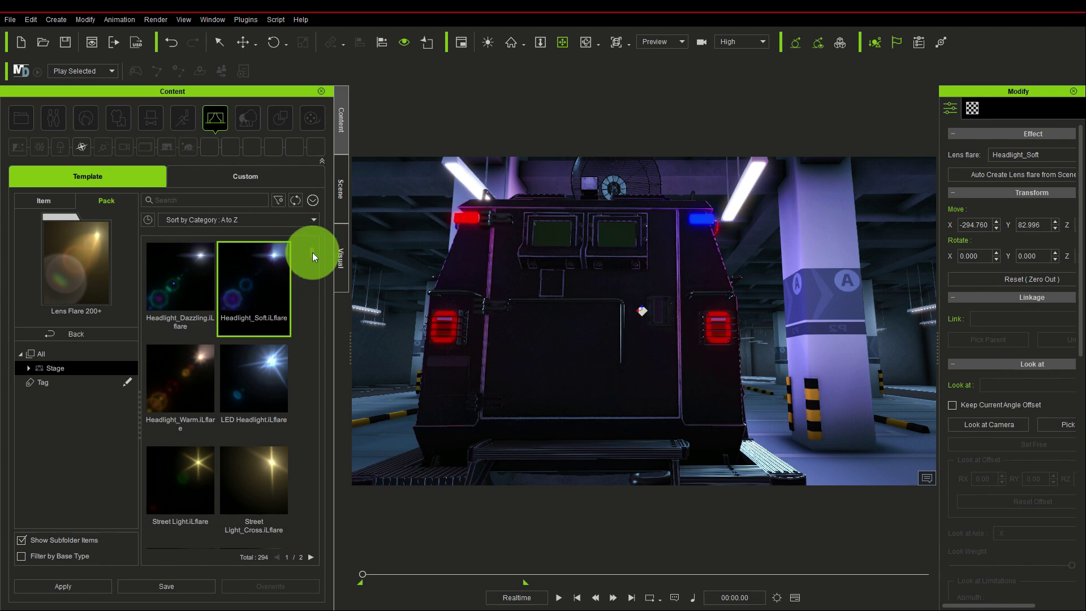
# Step: Add a Warning Light flare to the scene and move it toward the truck's rear
pyautogui.moveTo(313, 252); pyautogui.dragTo(307, 263)
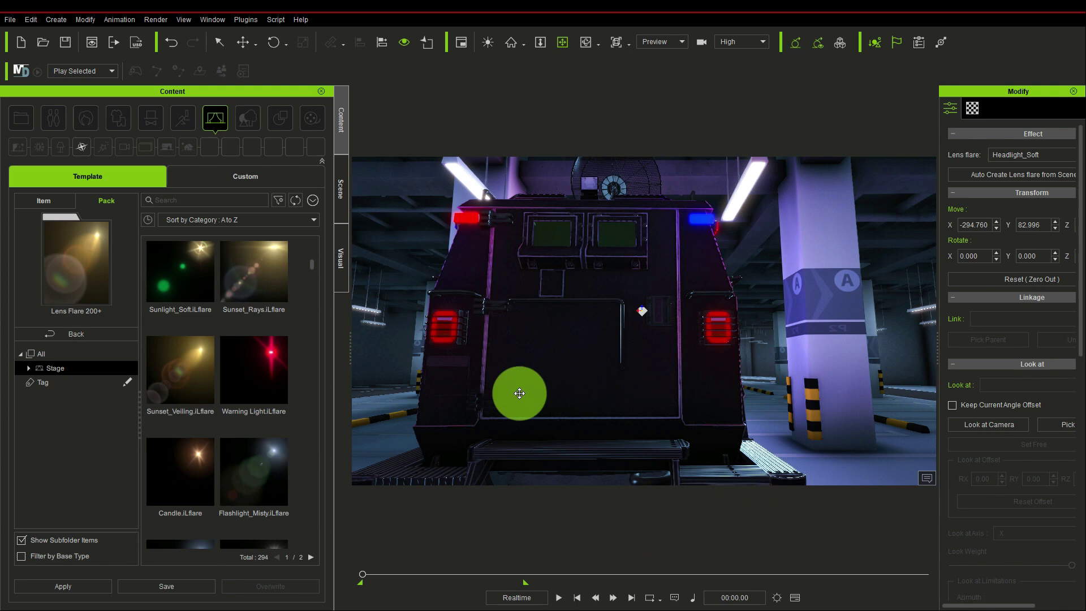
pyautogui.scroll(-1, 686, 333)
pyautogui.click(262, 368)
pyautogui.moveTo(426, 459); pyautogui.dragTo(414, 463)
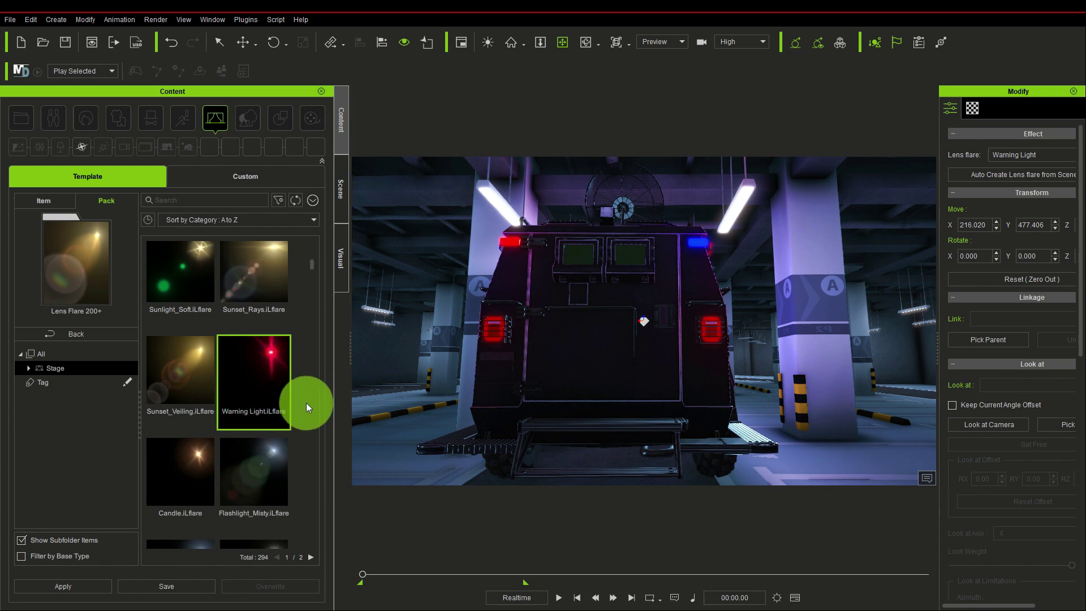
pyautogui.scroll(-3, 390, 366)
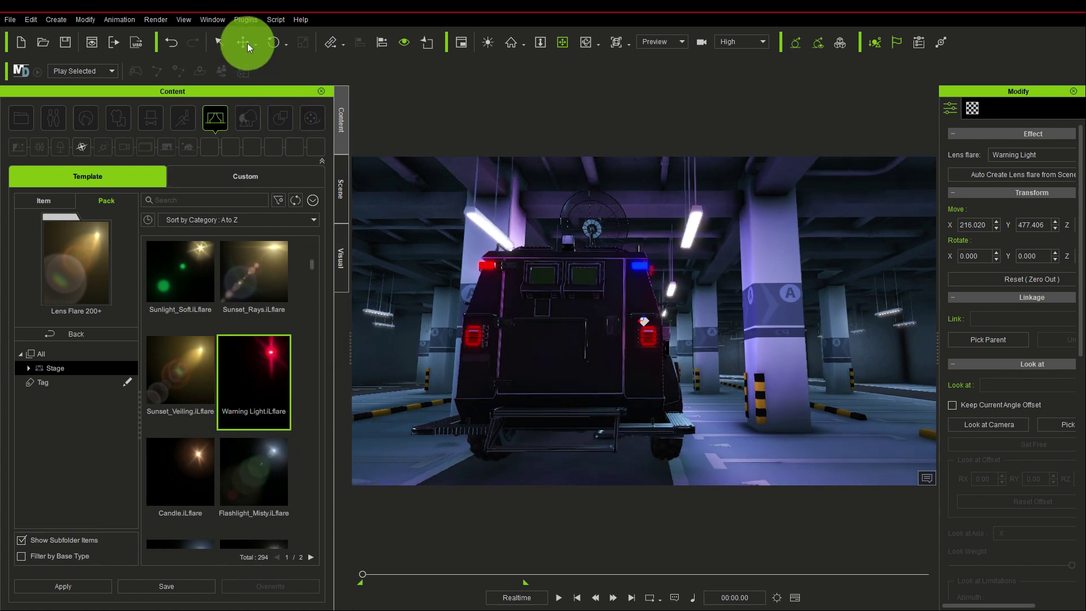
pyautogui.moveTo(415, 388); pyautogui.dragTo(511, 410)
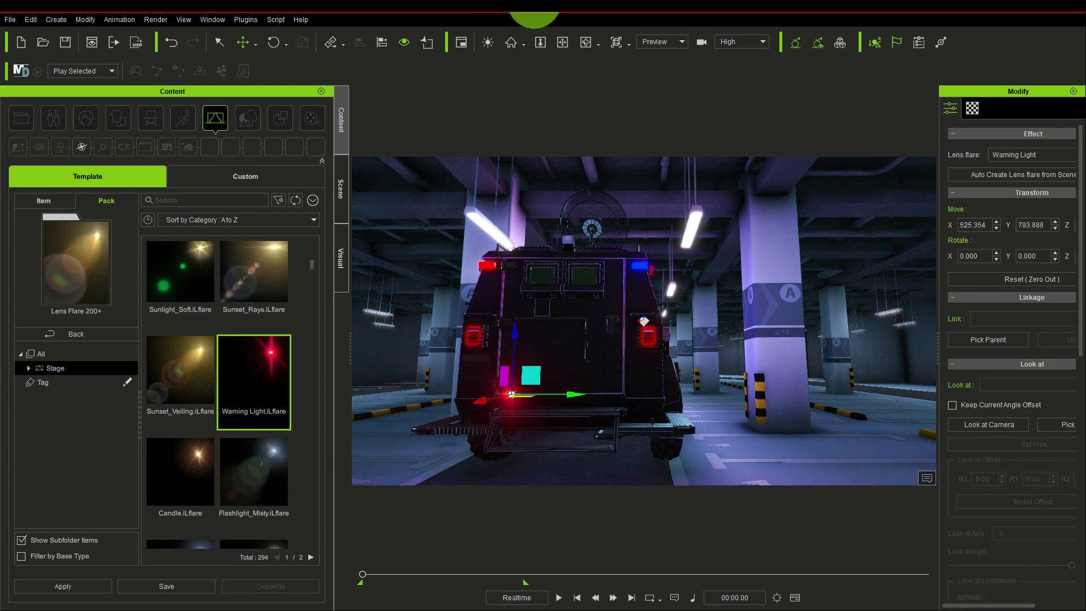
# Step: Position the Warning Light flare precisely on the truck's left rear tail light
pyautogui.click(562, 43)
pyautogui.moveTo(528, 327); pyautogui.dragTo(371, 114)
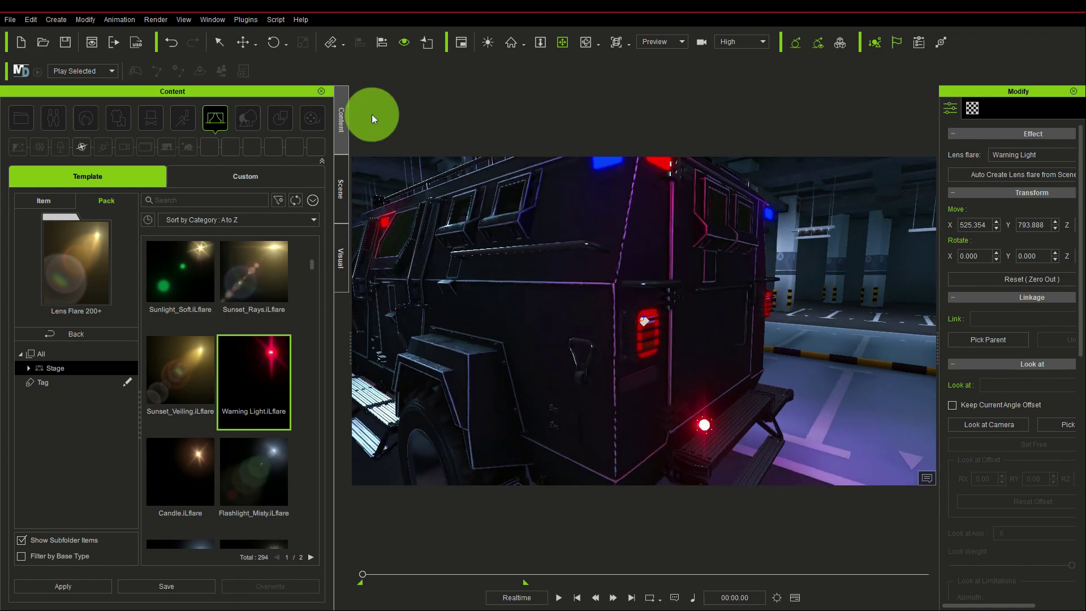
pyautogui.click(243, 43)
pyautogui.moveTo(702, 371); pyautogui.dragTo(721, 323)
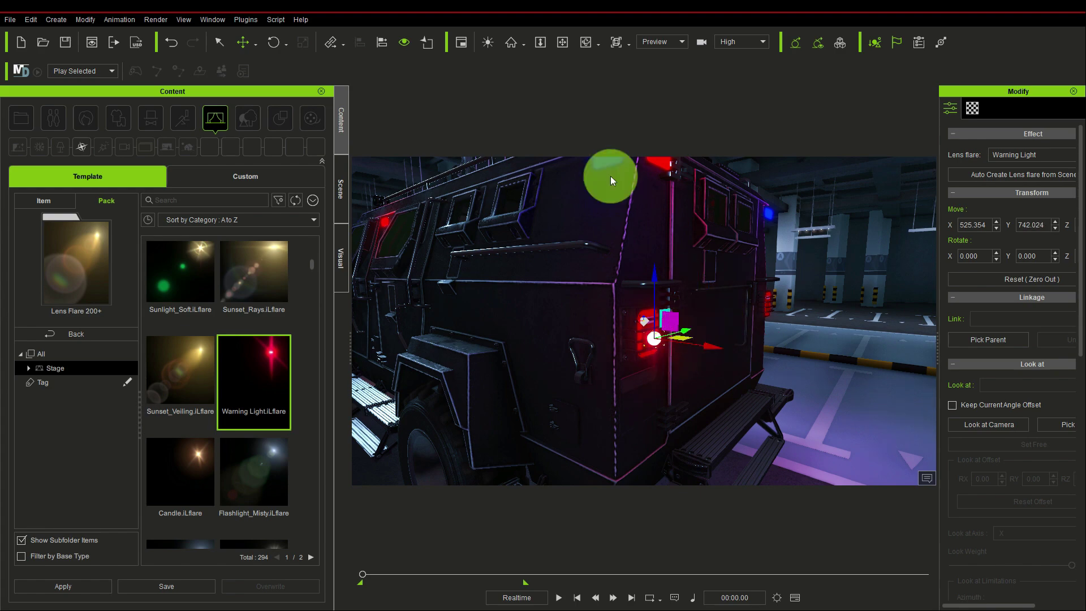
pyautogui.click(562, 43)
pyautogui.moveTo(698, 230); pyautogui.dragTo(671, 381)
pyautogui.click(243, 43)
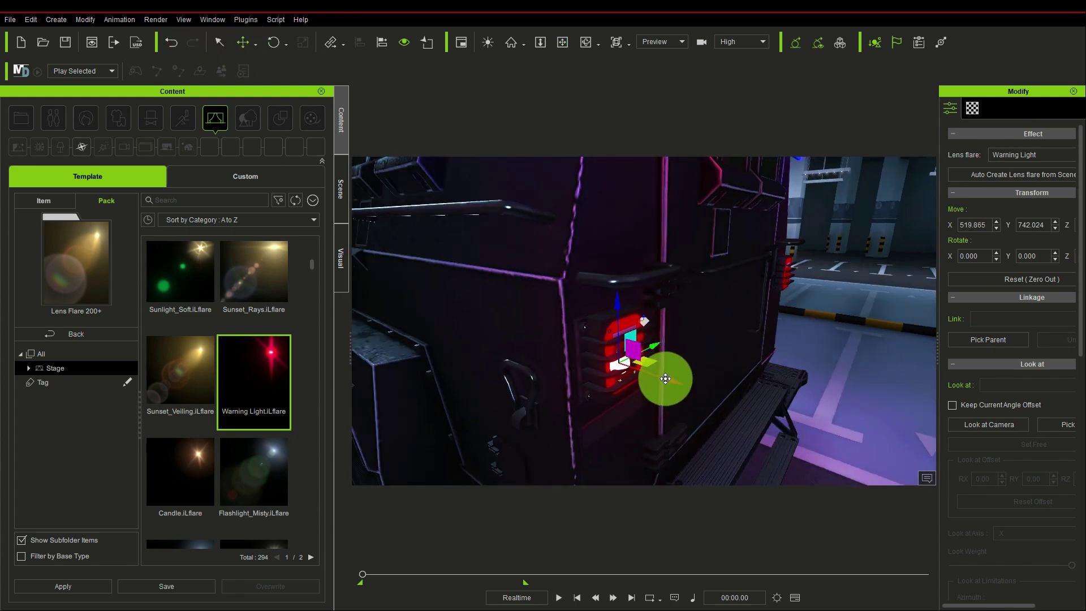
pyautogui.moveTo(655, 342); pyautogui.dragTo(678, 374)
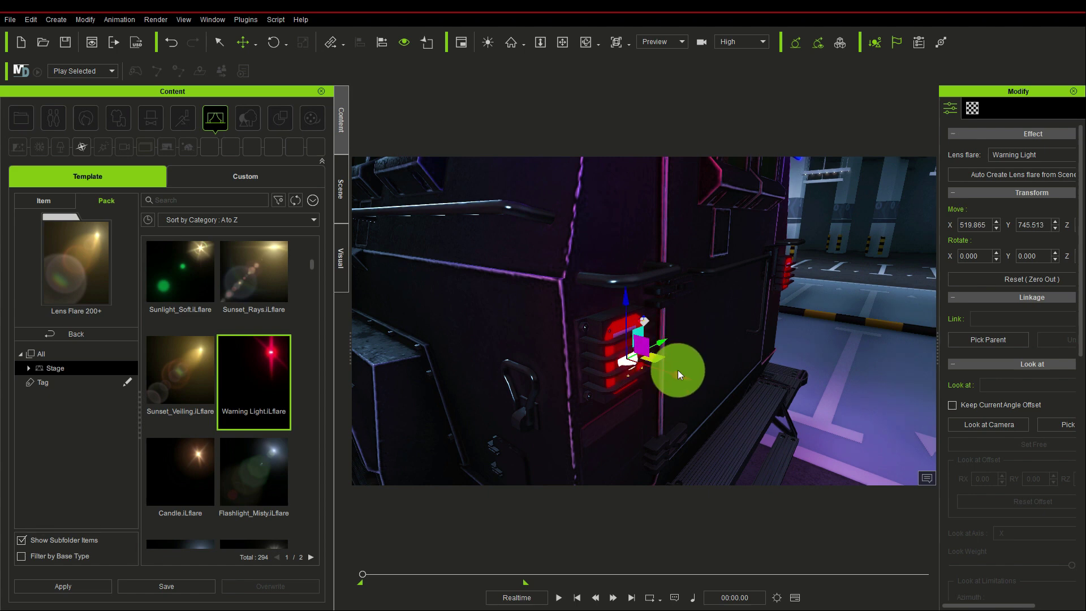
# Step: Reframe the view near the truck's rear and show the Scene object list
pyautogui.click(562, 42)
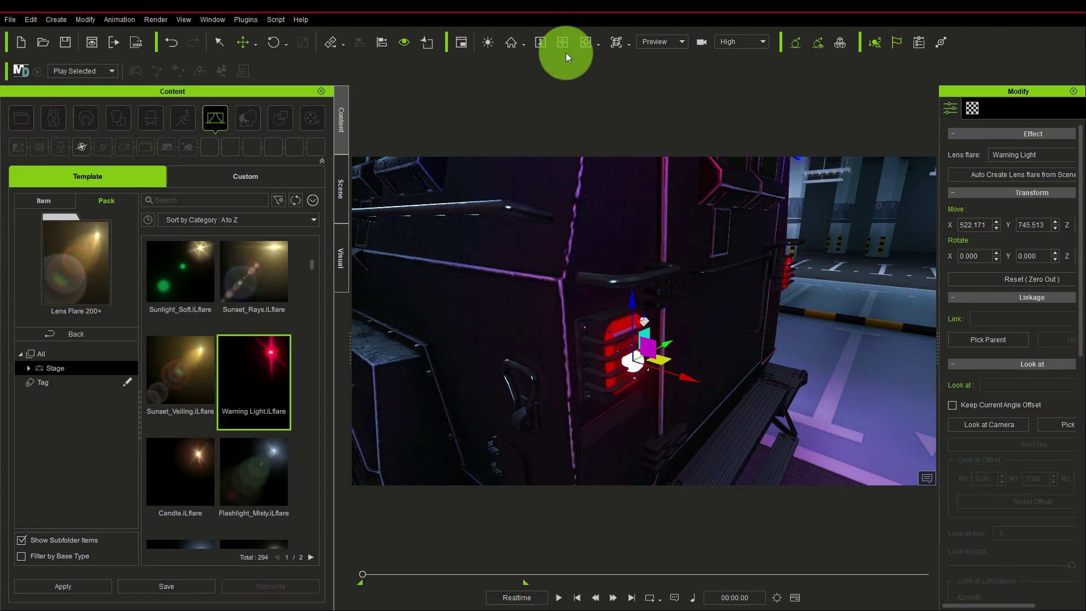
pyautogui.moveTo(627, 211); pyautogui.dragTo(688, 286)
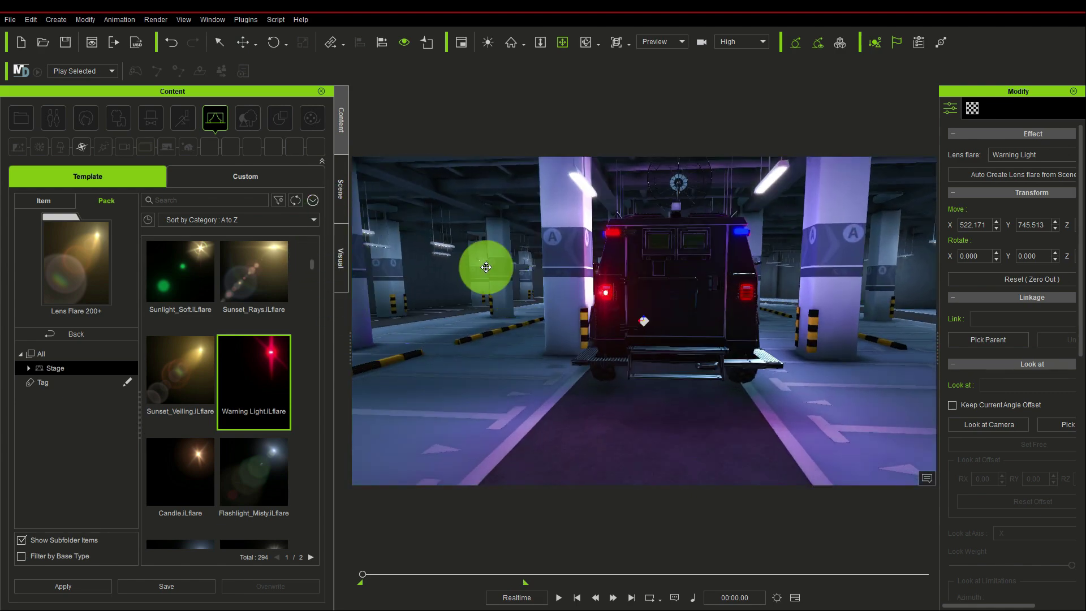
pyautogui.click(340, 207)
pyautogui.moveTo(641, 355); pyautogui.dragTo(277, 446)
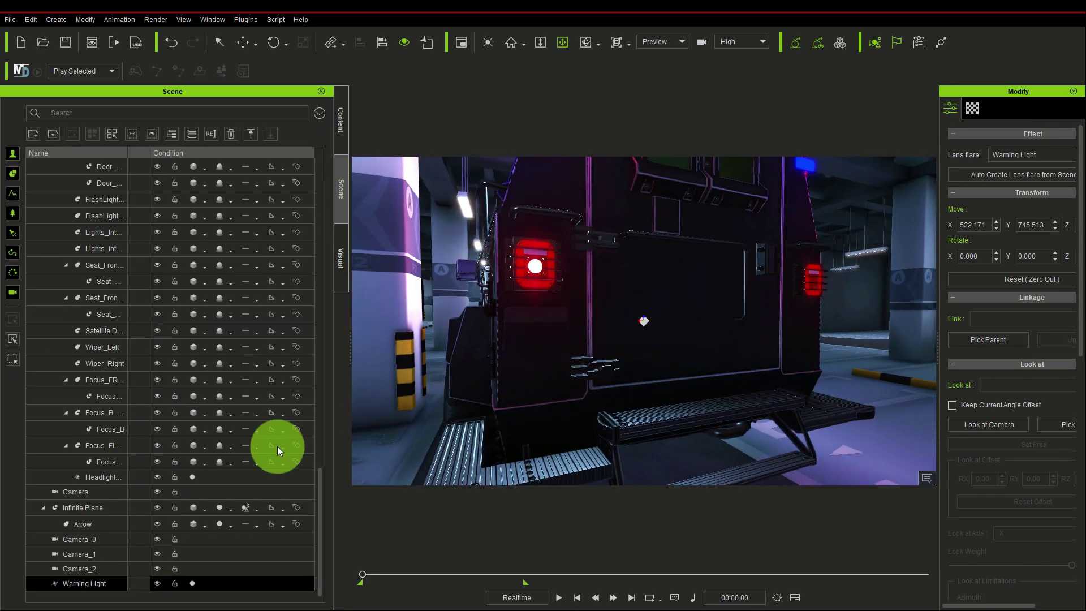
# Step: Select Warning Light in the scene list and attach it to the armored truck as parent
pyautogui.click(158, 586)
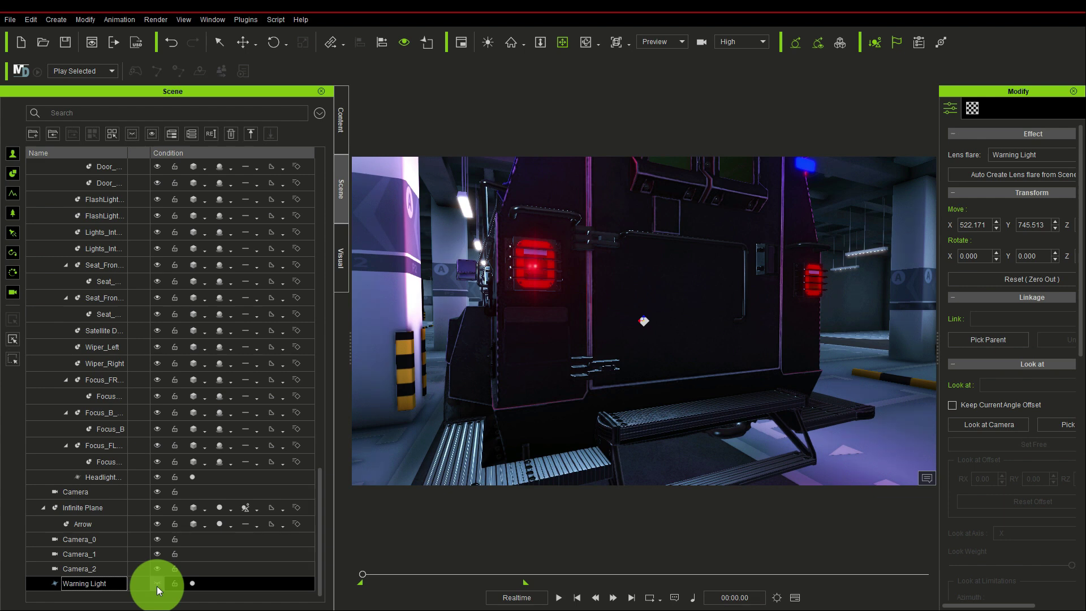
pyautogui.rightClick(527, 255)
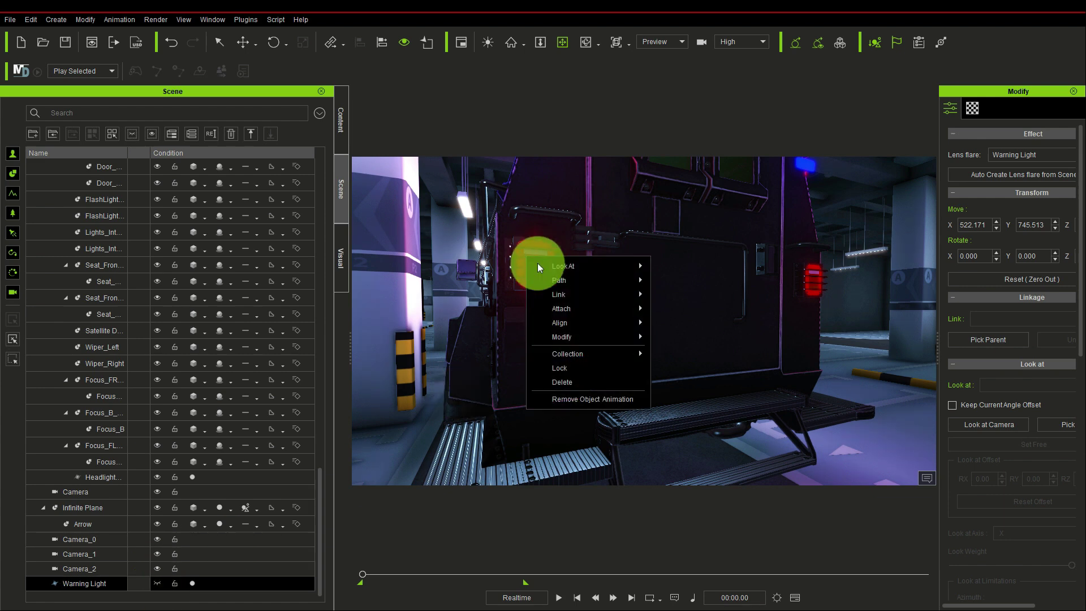
pyautogui.click(677, 311)
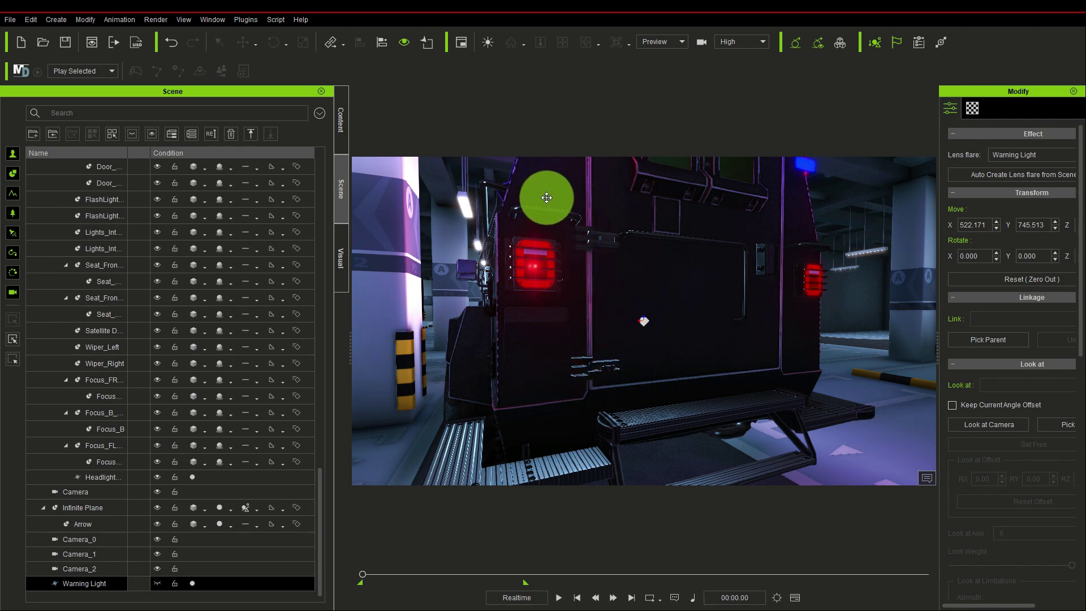
pyautogui.click(545, 195)
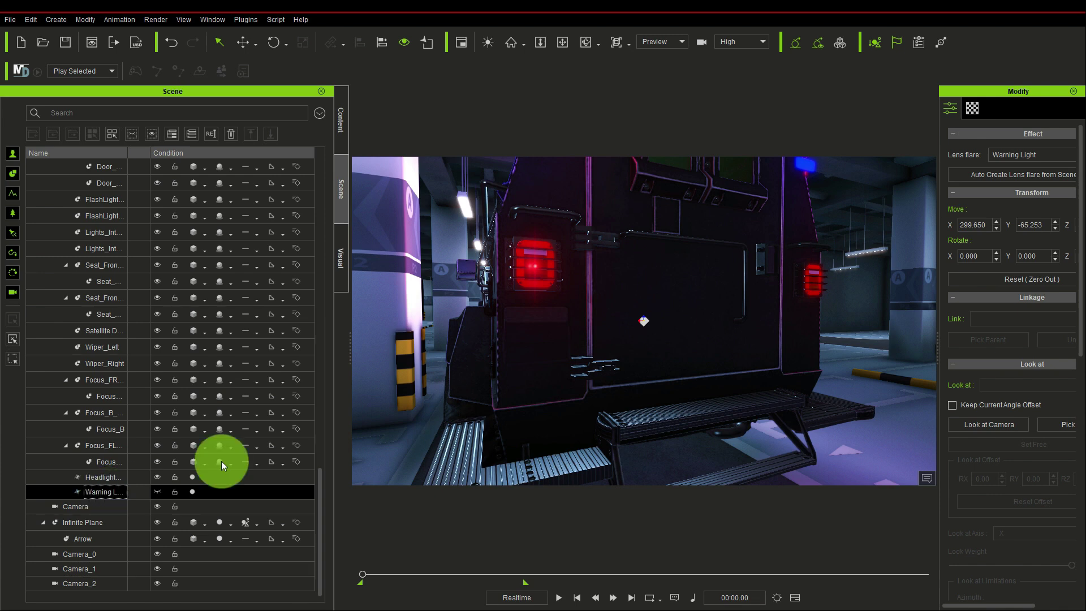
pyautogui.rightClick(546, 257)
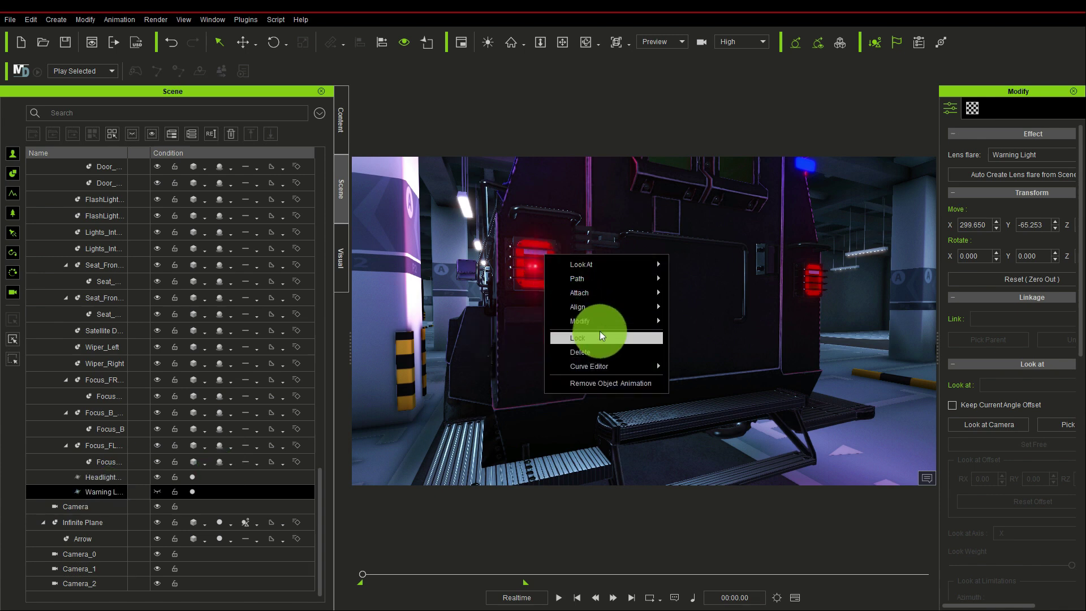
pyautogui.click(510, 35)
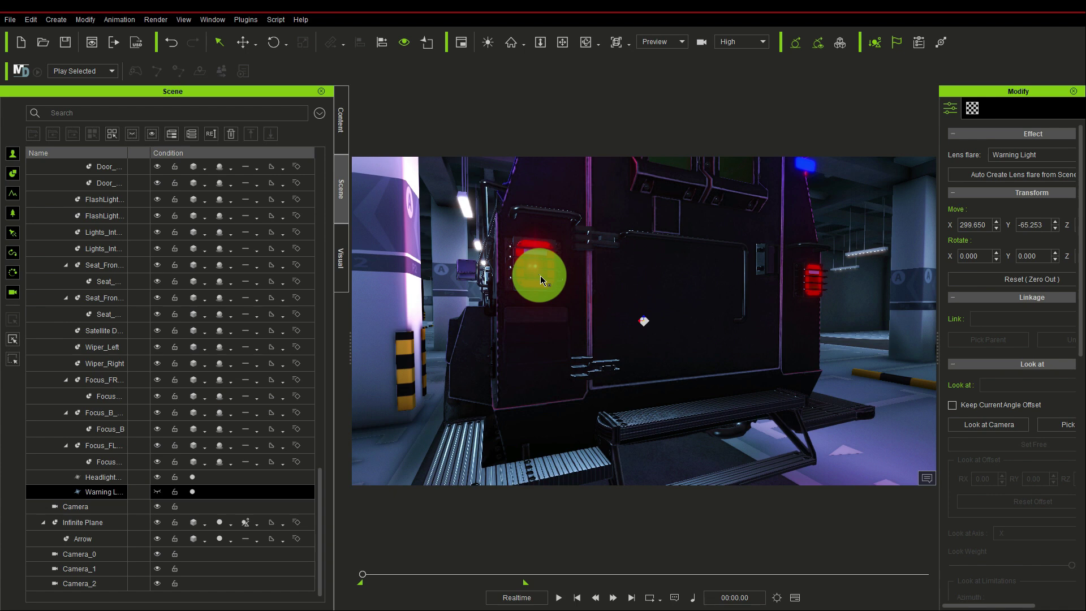
# Step: Shift-drag a copy, Warning Light_0, onto the truck's right rear tail light
pyautogui.click(243, 42)
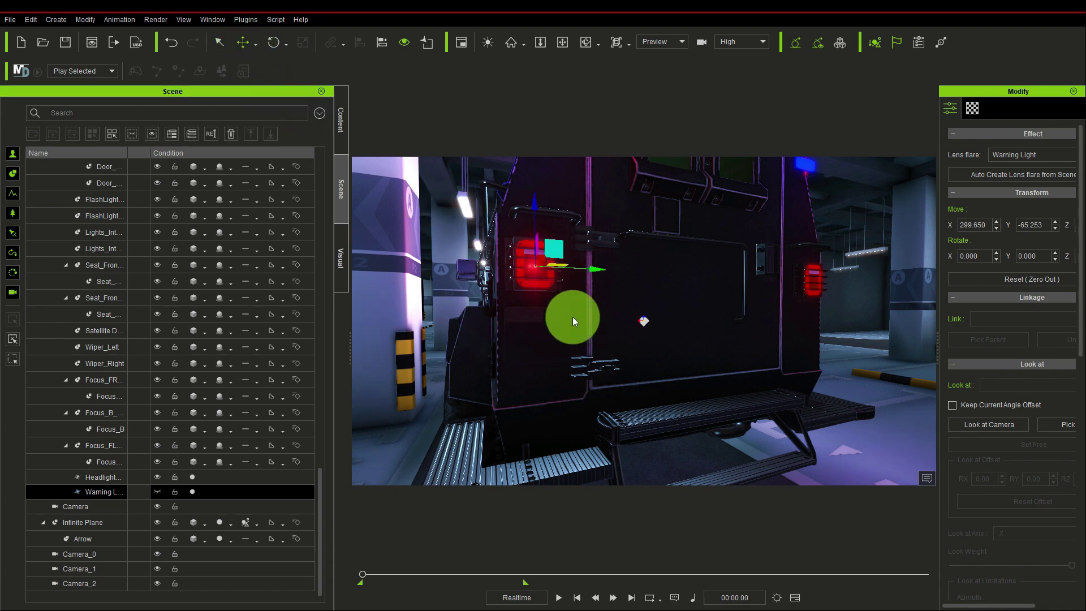
pyautogui.keyDown('shift'); pyautogui.moveTo(599, 270); pyautogui.dragTo(846, 289); pyautogui.keyUp('shift')
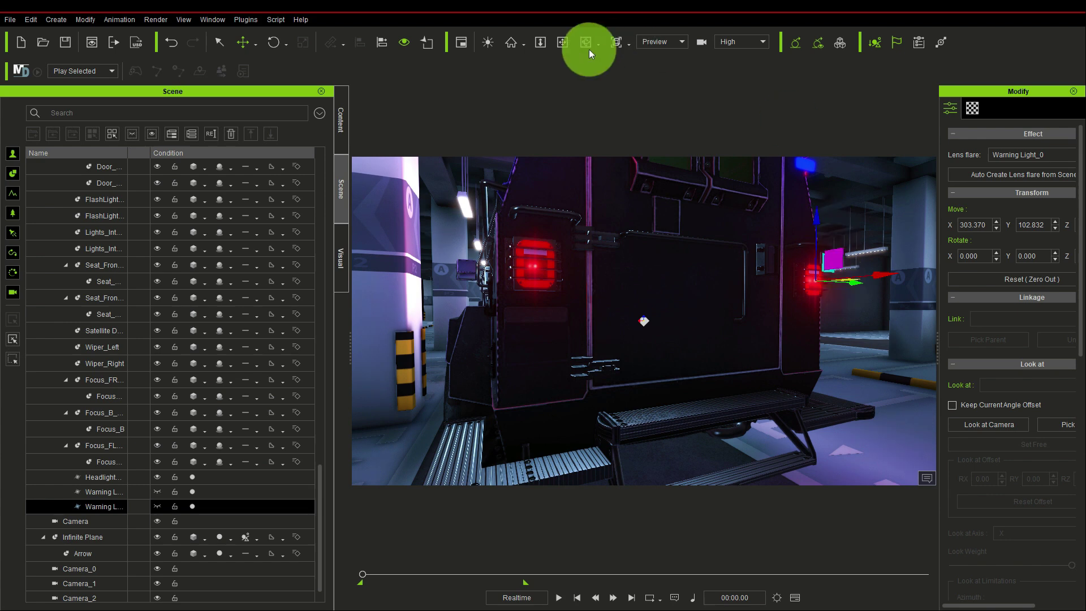
pyautogui.click(564, 43)
pyautogui.moveTo(784, 336); pyautogui.dragTo(709, 314, button='right')
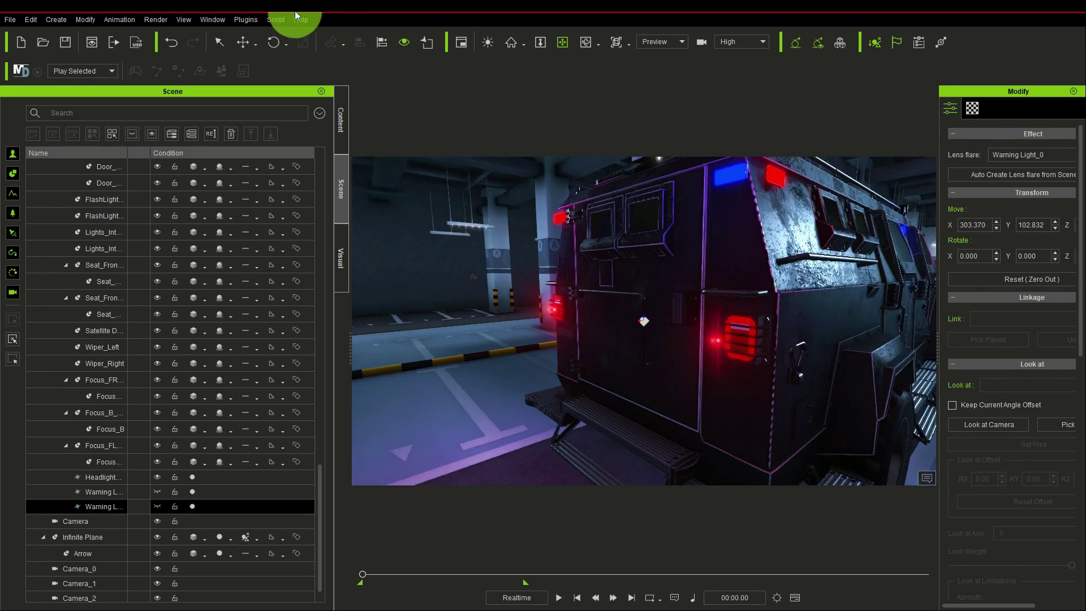
pyautogui.click(245, 42)
pyautogui.moveTo(781, 351); pyautogui.dragTo(697, 354)
# Step: Attach Warning Light_0 to the armored truck and orbit back behind it
pyautogui.rightClick(765, 331)
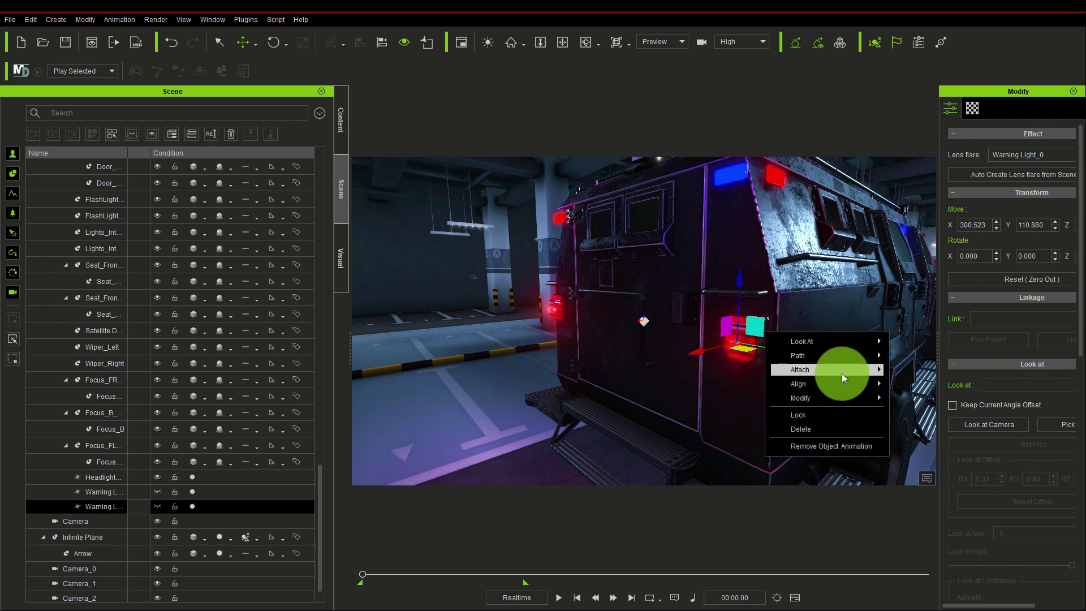
pyautogui.click(919, 369)
pyautogui.click(728, 274)
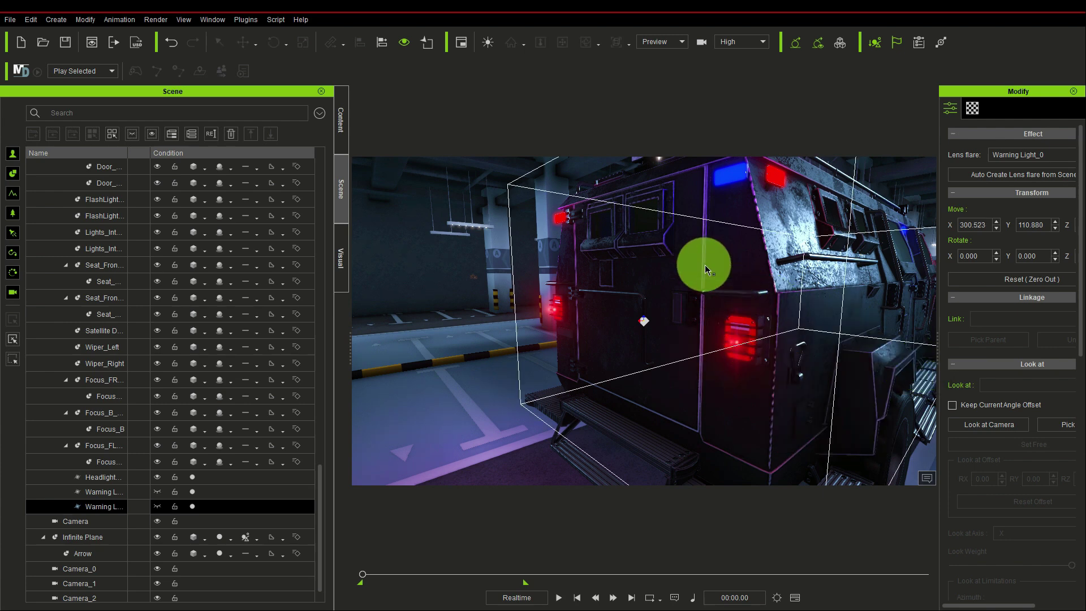
pyautogui.click(562, 41)
pyautogui.moveTo(616, 218); pyautogui.dragTo(862, 351)
# Step: Open the first Warning Light's Global Settings and adjust its flare Scale
pyautogui.moveTo(831, 349); pyautogui.dragTo(827, 349)
pyautogui.click(873, 224)
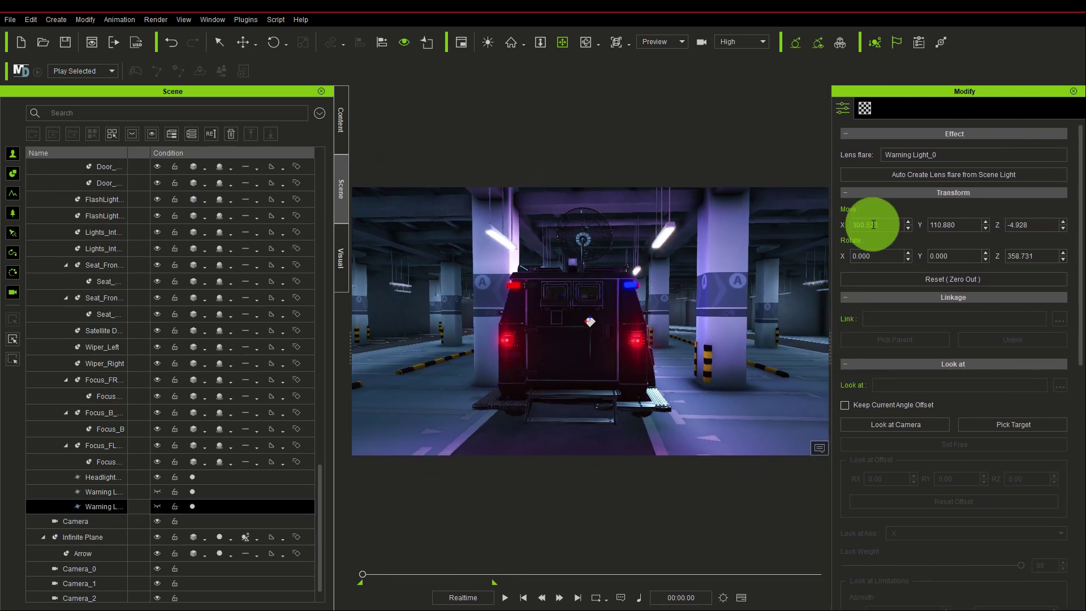
pyautogui.click(865, 108)
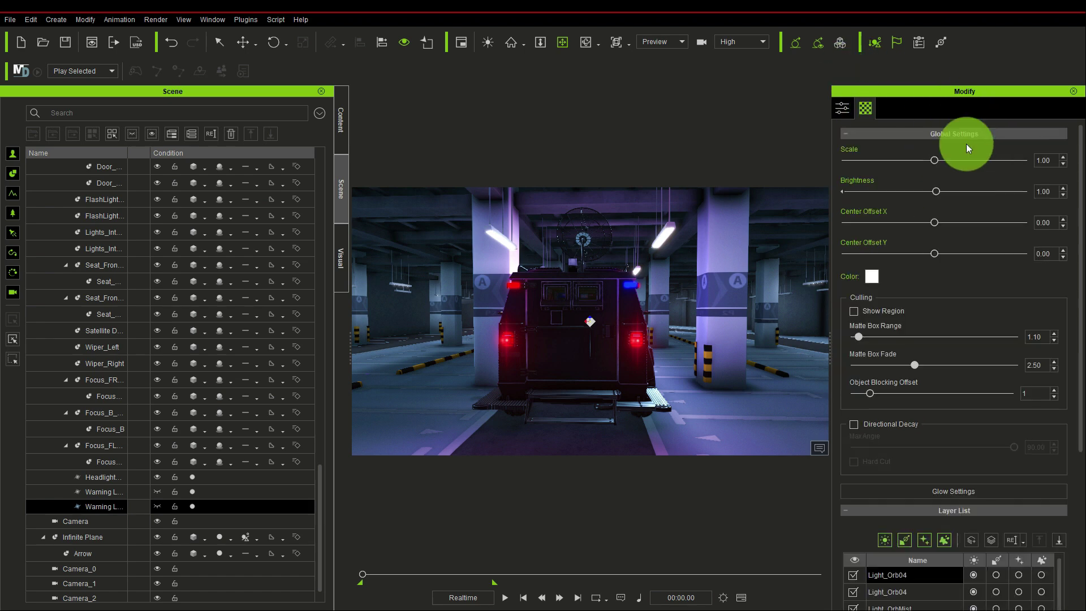
pyautogui.scroll(3, 652, 330)
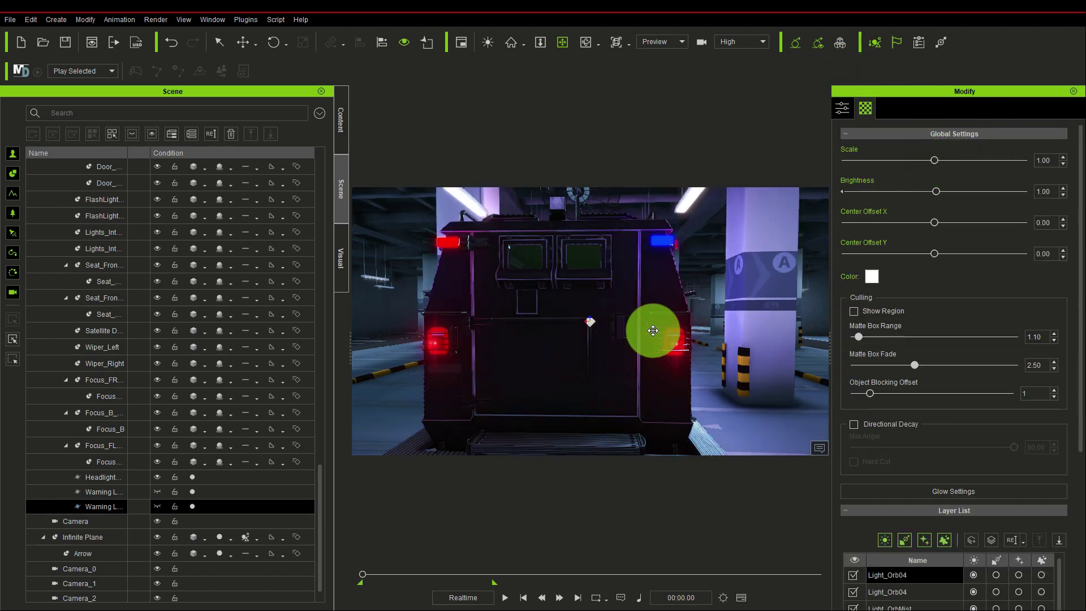
pyautogui.scroll(3, 679, 337)
pyautogui.scroll(-2, 699, 331)
pyautogui.scroll(1, 676, 310)
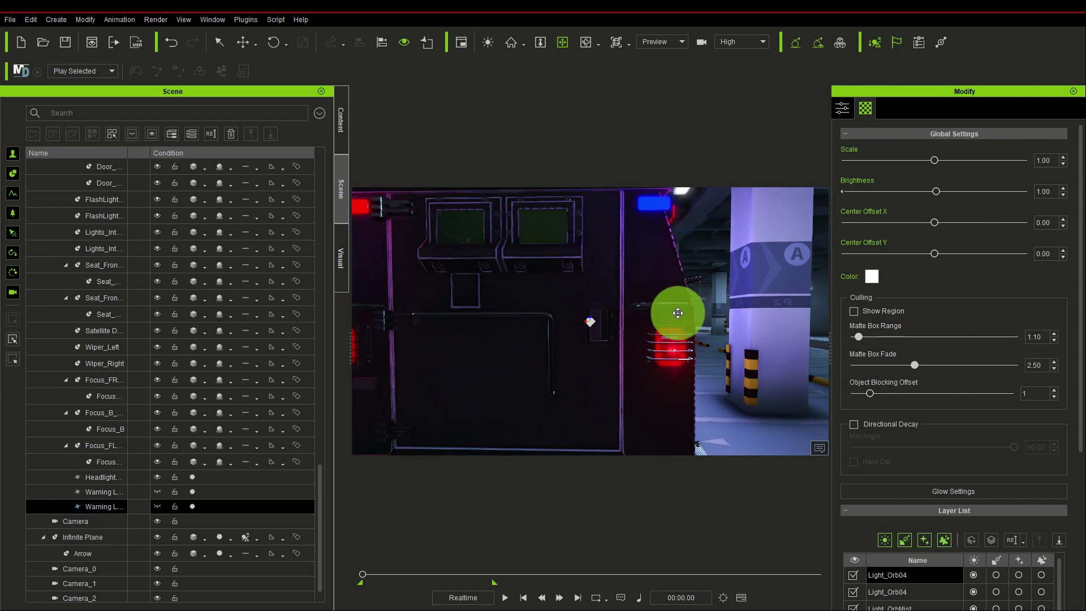
pyautogui.scroll(-2, 747, 270)
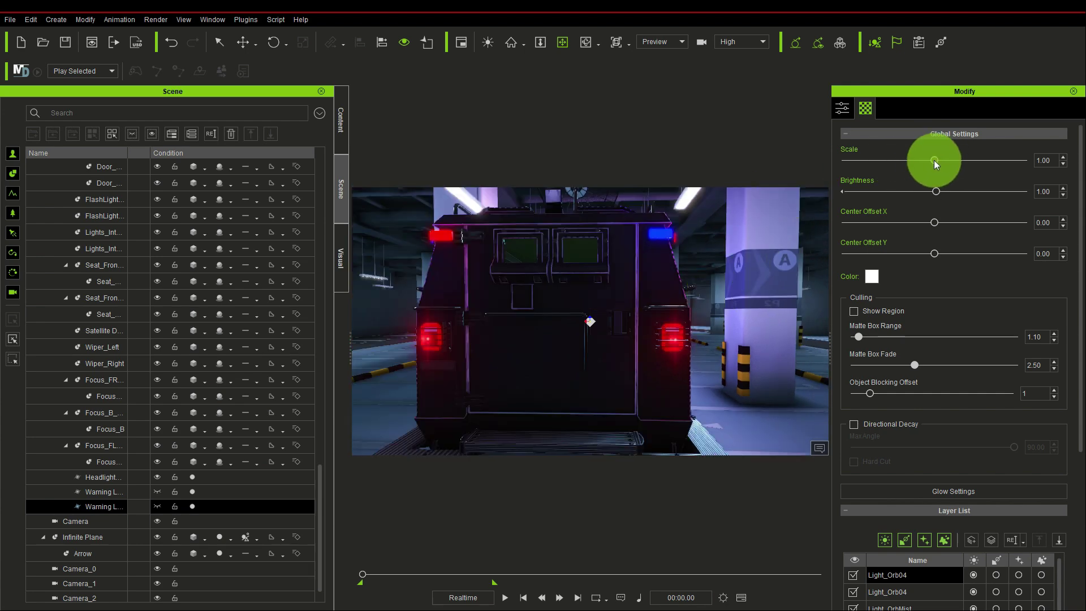
pyautogui.moveTo(950, 161); pyautogui.dragTo(939, 160)
# Step: Select the other Warning Light, set its Scale to 1.66, and orbit to a rear three-quarter view
pyautogui.click(141, 435)
pyautogui.click(107, 491)
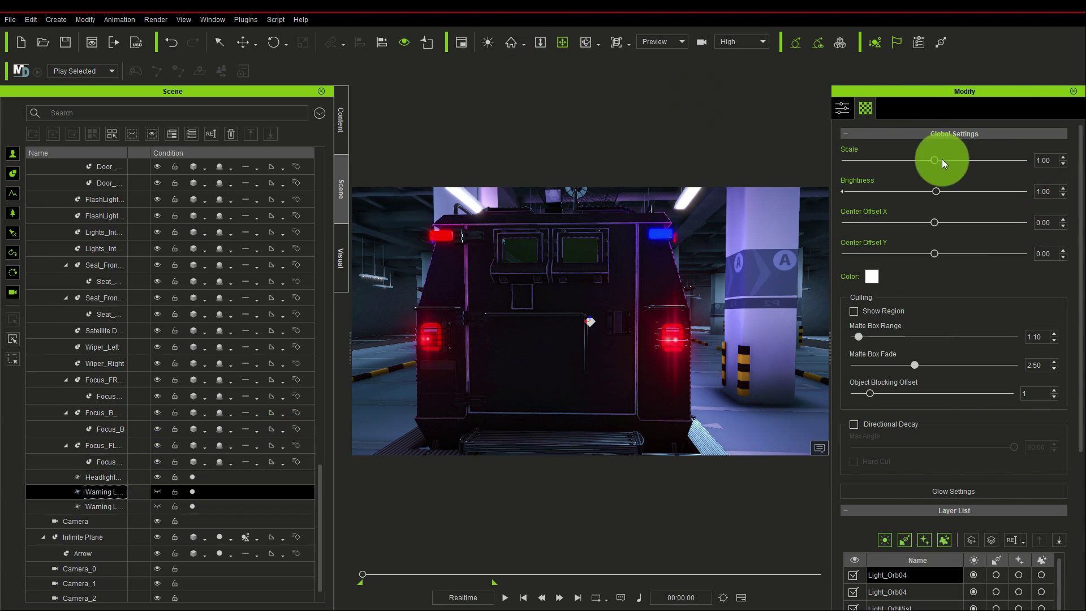
pyautogui.moveTo(936, 160); pyautogui.dragTo(950, 162)
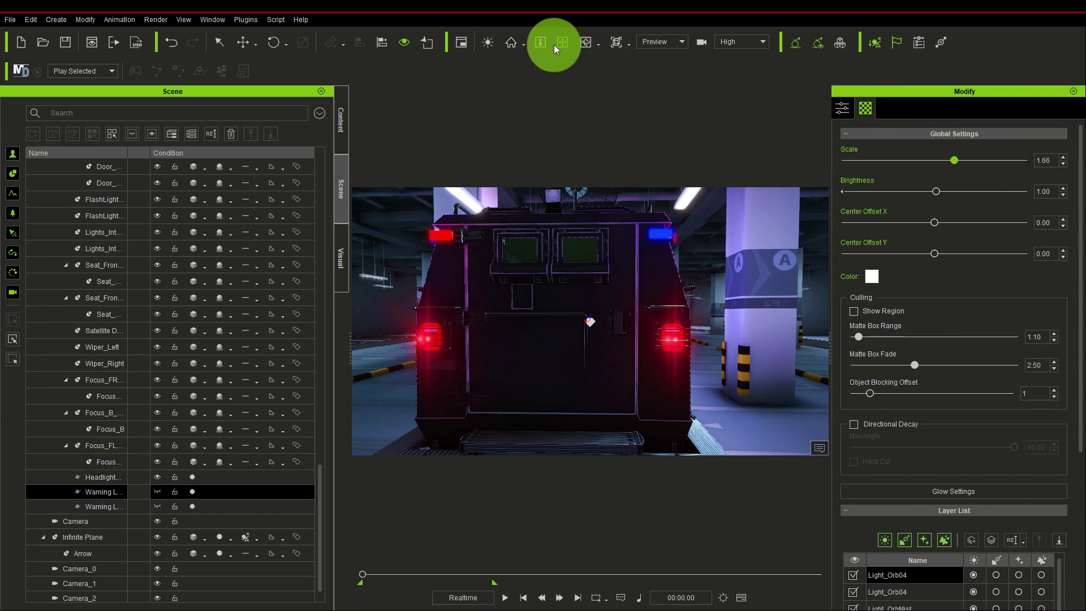
pyautogui.scroll(-4, 636, 290)
pyautogui.moveTo(635, 291); pyautogui.dragTo(553, 332, button='right')
pyautogui.scroll(2, 535, 348)
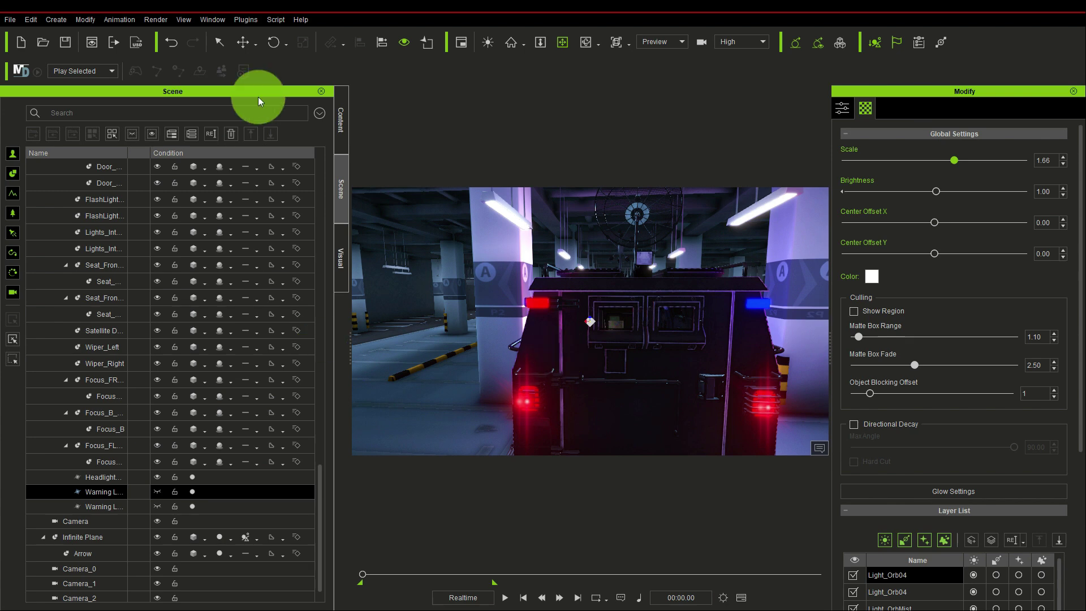
# Step: Shift-drag to duplicate a Warning Light flare and lift the copy upward
pyautogui.click(237, 43)
pyautogui.rightClick(541, 369)
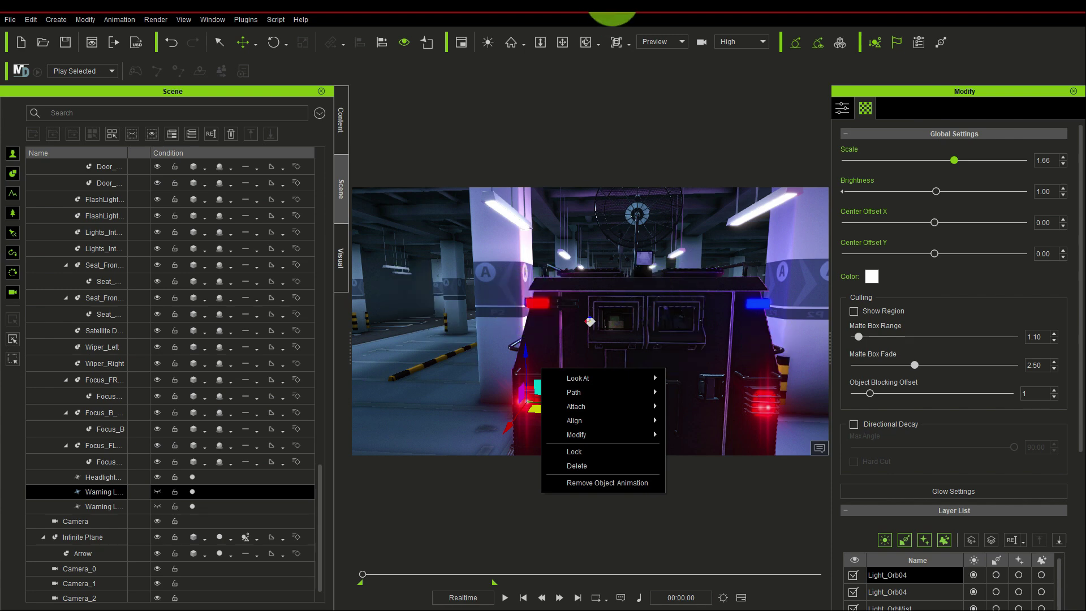
pyautogui.press('Escape')
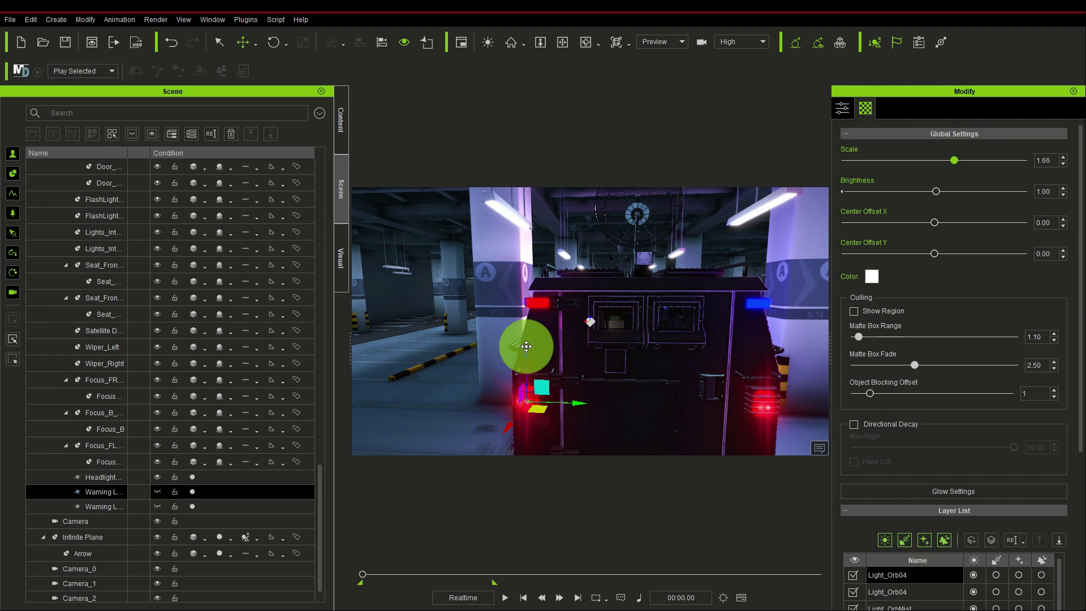
pyautogui.moveTo(526, 349); pyautogui.dragTo(544, 233)
pyautogui.click(562, 43)
pyautogui.moveTo(656, 314); pyautogui.dragTo(577, 319, button='right')
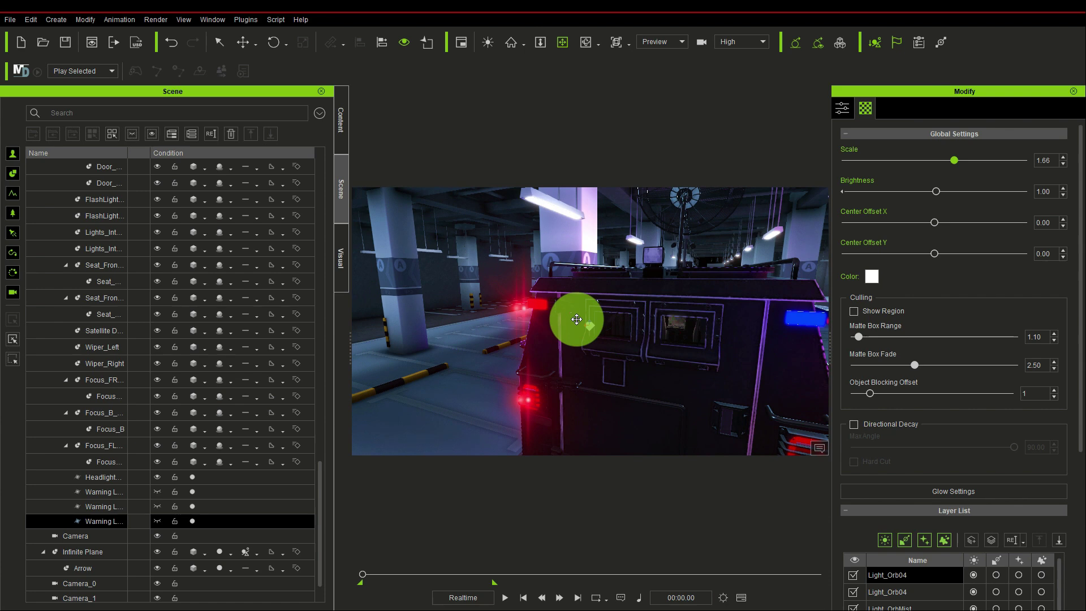
# Step: Move the new Warning Light copy onto the truck's upper-left red roof light
pyautogui.click(246, 42)
pyautogui.moveTo(479, 312)
pyautogui.mouseDown()
pyautogui.moveTo(502, 310)
pyautogui.moveTo(488, 308)
pyautogui.mouseUp()
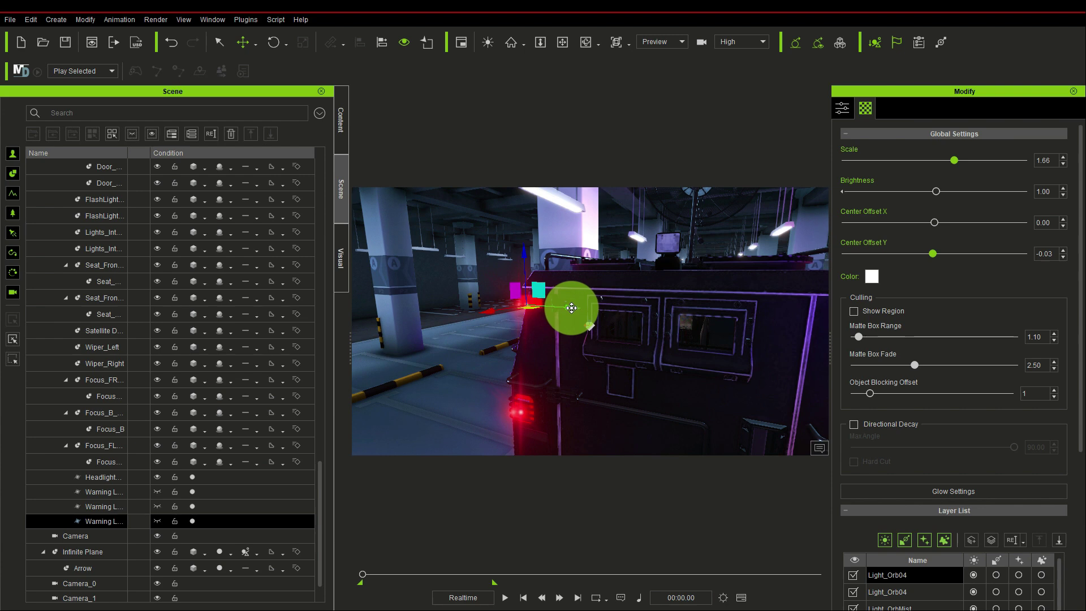
pyautogui.moveTo(491, 310)
pyautogui.mouseDown()
pyautogui.moveTo(523, 268)
pyautogui.moveTo(490, 305)
pyautogui.mouseUp()
pyautogui.click(563, 40)
pyautogui.moveTo(557, 283); pyautogui.dragTo(741, 277, button='right')
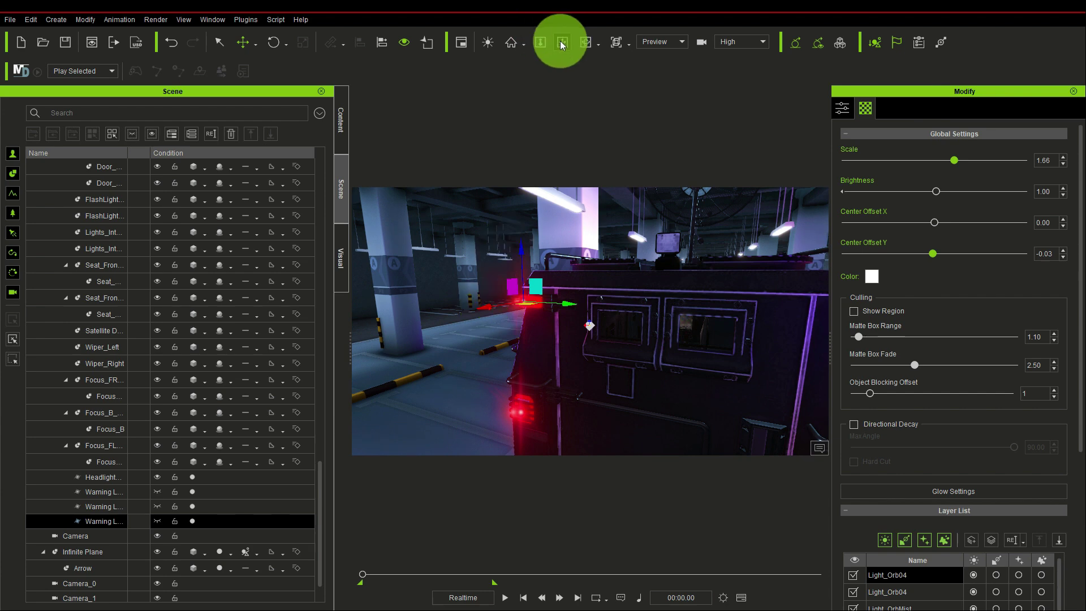
pyautogui.moveTo(741, 276); pyautogui.dragTo(378, 117)
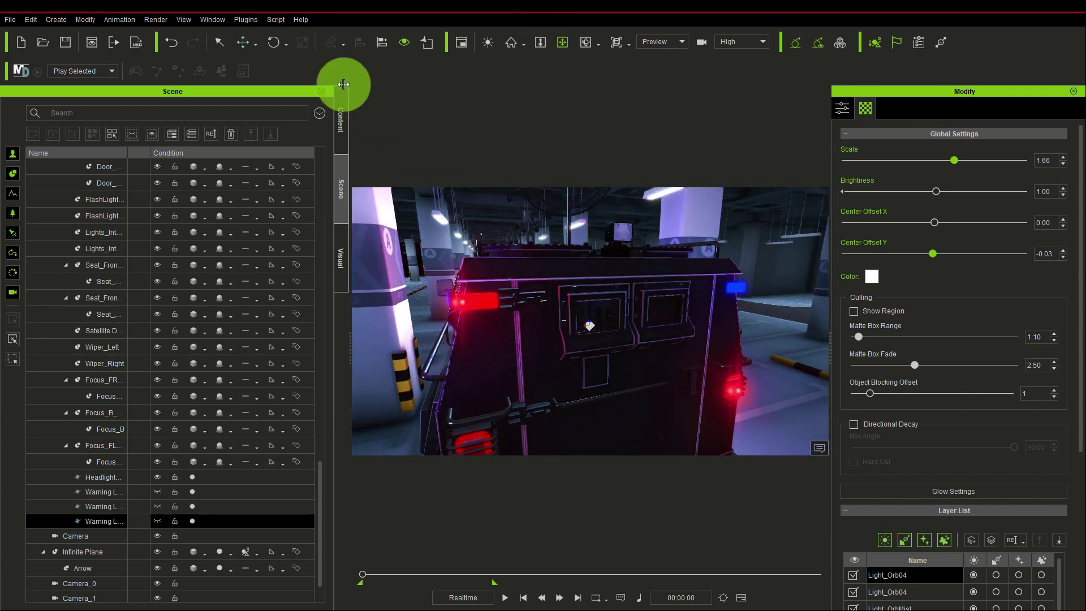
# Step: Nudge the roof warning flare sideways and lower its flare Scale from 1.66 to 1.20
pyautogui.click(246, 46)
pyautogui.moveTo(515, 301); pyautogui.dragTo(474, 310)
pyautogui.click(560, 43)
pyautogui.moveTo(574, 216); pyautogui.dragTo(910, 404, button='right')
pyautogui.moveTo(620, 320); pyautogui.dragTo(391, 144)
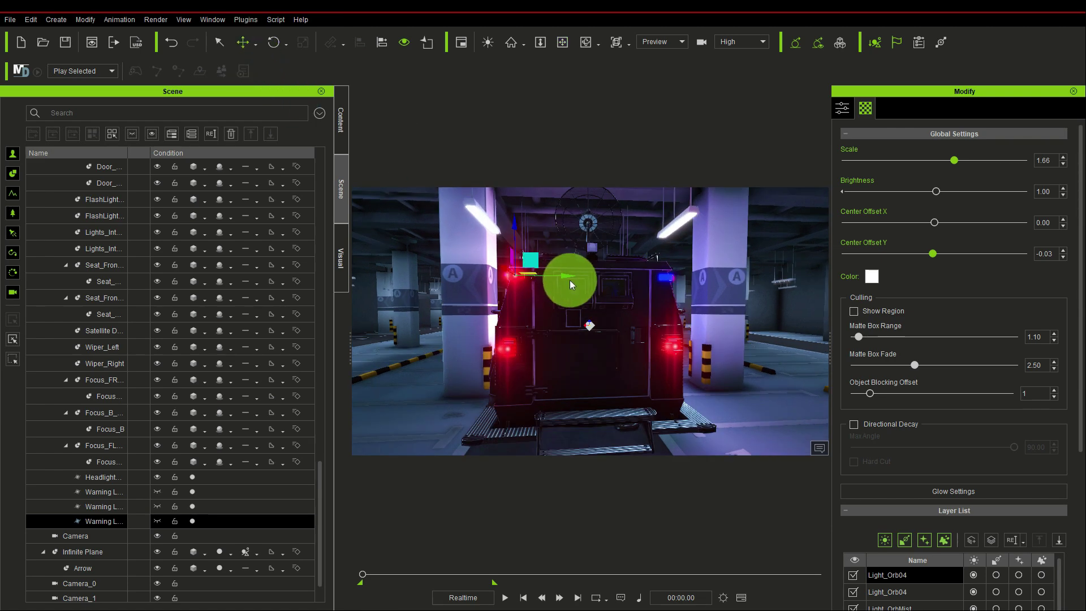
pyautogui.moveTo(572, 276); pyautogui.dragTo(826, 184)
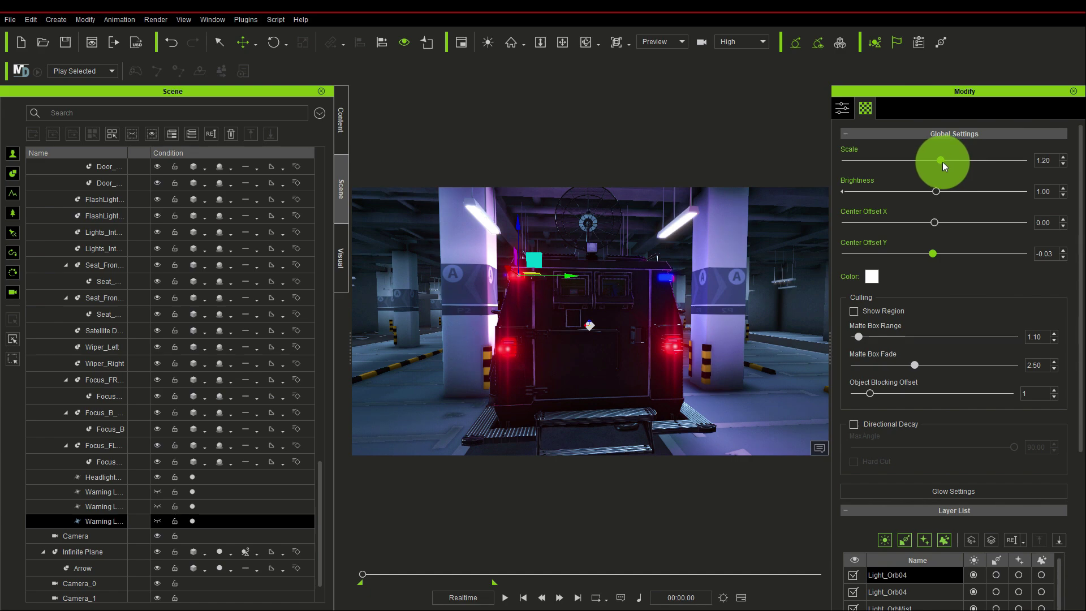
pyautogui.moveTo(550, 85); pyautogui.dragTo(236, 50)
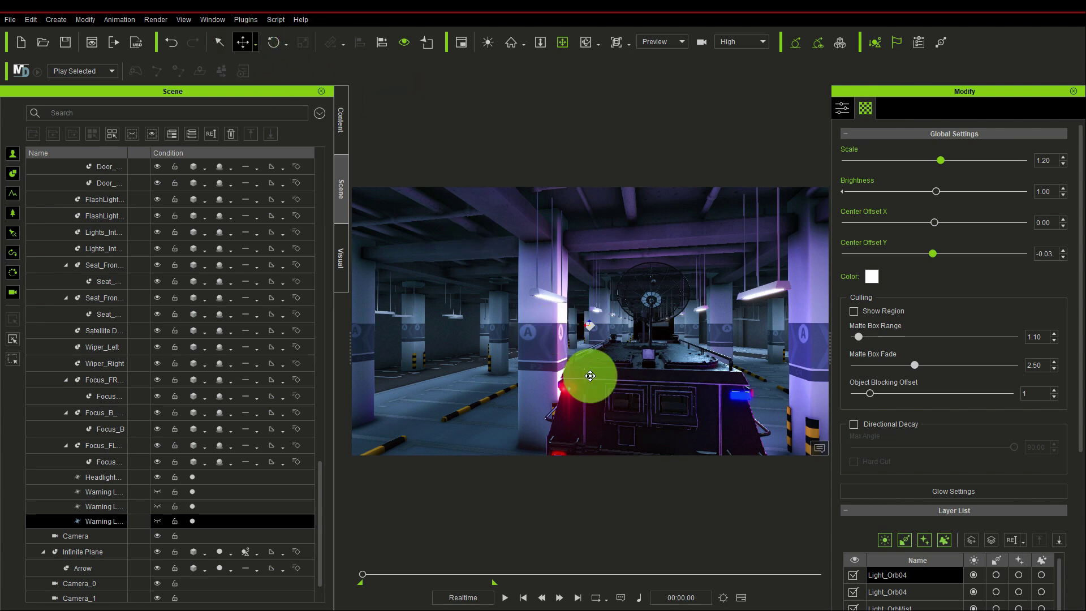
# Step: Duplicate the warning light and slide the first copy across the truck
pyautogui.keyDown('ctrl'); pyautogui.moveTo(567, 392); pyautogui.dragTo(595, 370); pyautogui.keyUp('ctrl')
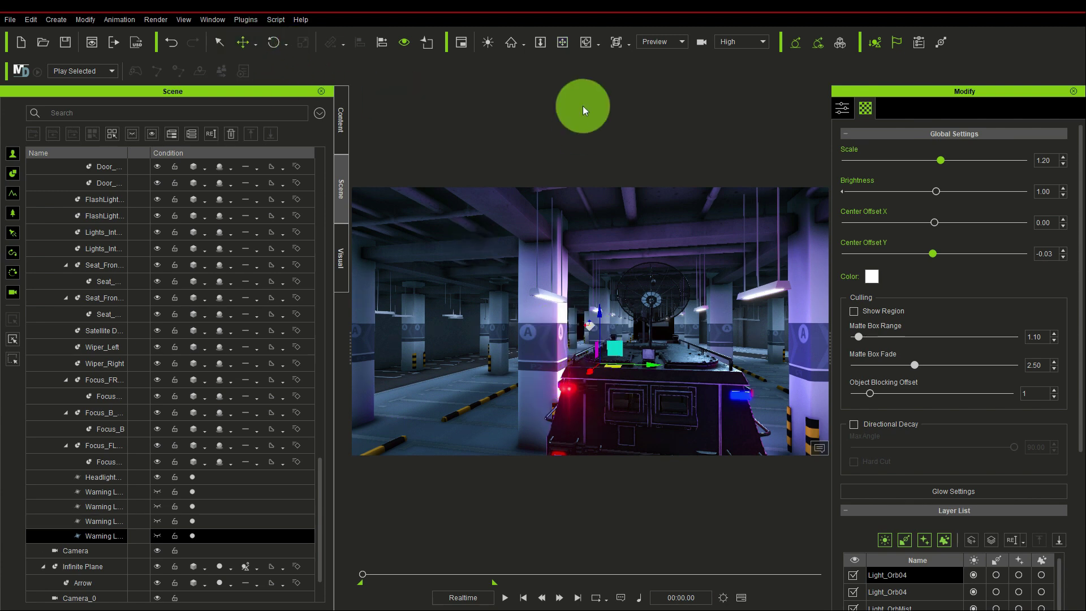
pyautogui.click(562, 42)
pyautogui.moveTo(678, 340); pyautogui.dragTo(498, 367)
pyautogui.click(241, 42)
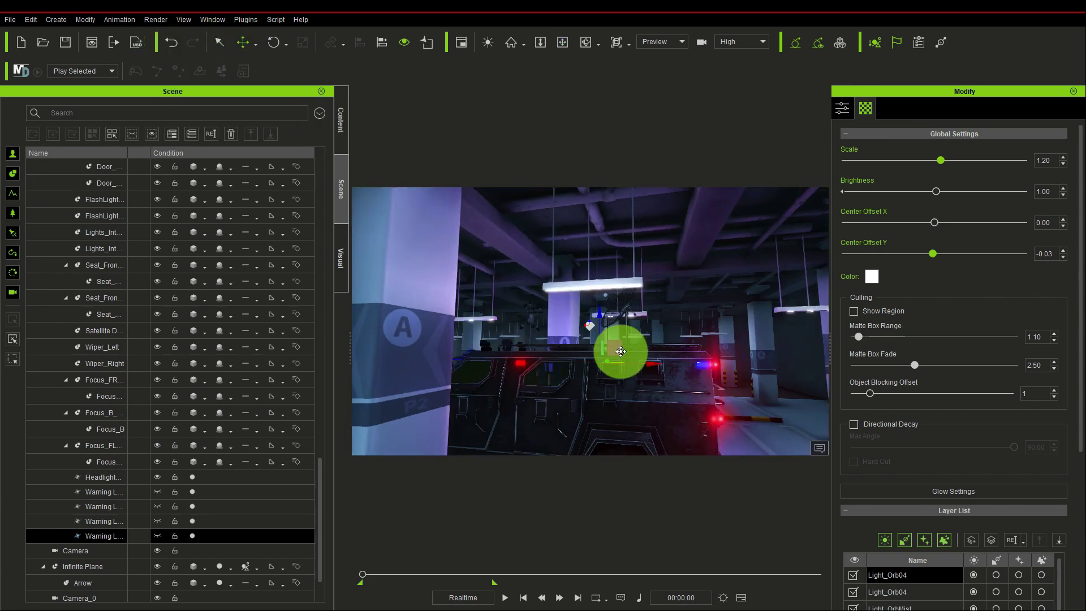
pyautogui.moveTo(586, 362); pyautogui.dragTo(561, 361)
pyautogui.click(548, 44)
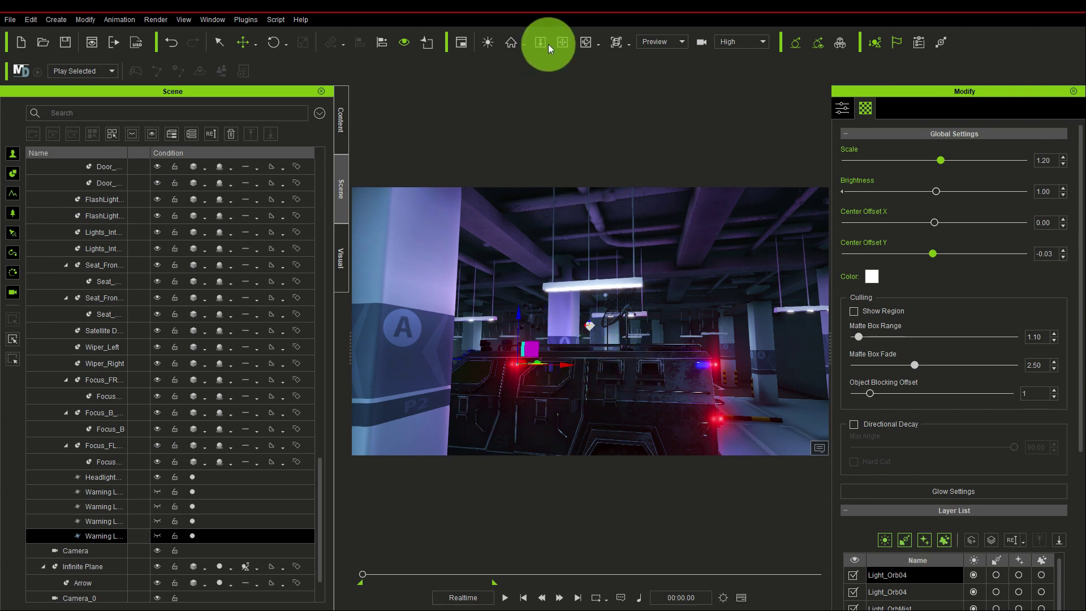
pyautogui.moveTo(557, 246); pyautogui.dragTo(551, 390)
pyautogui.click(244, 44)
pyautogui.click(562, 43)
pyautogui.click(242, 43)
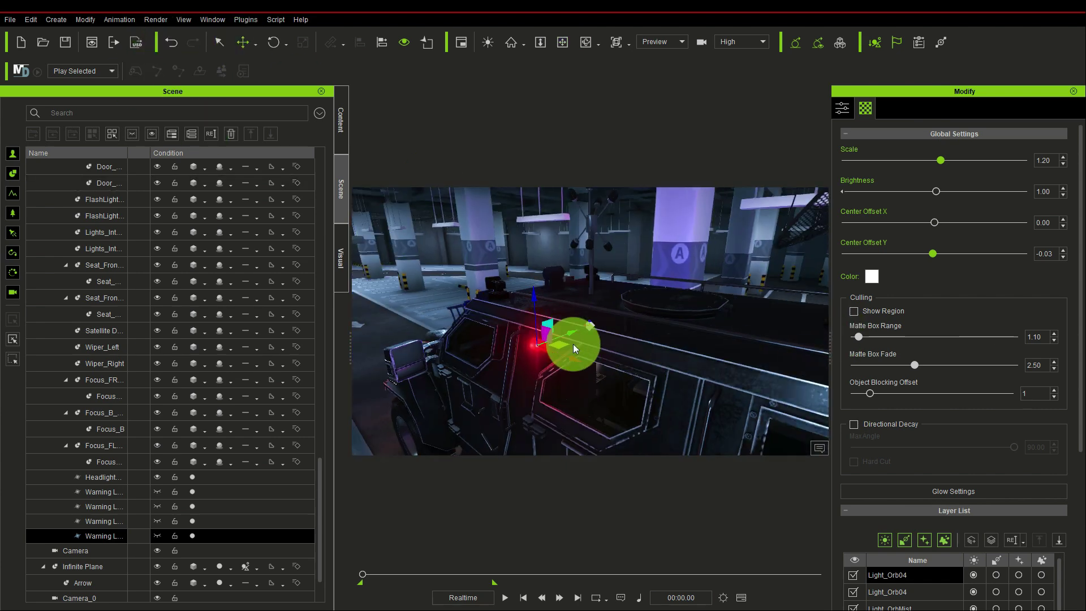
pyautogui.click(562, 42)
pyautogui.moveTo(660, 296); pyautogui.dragTo(487, 232)
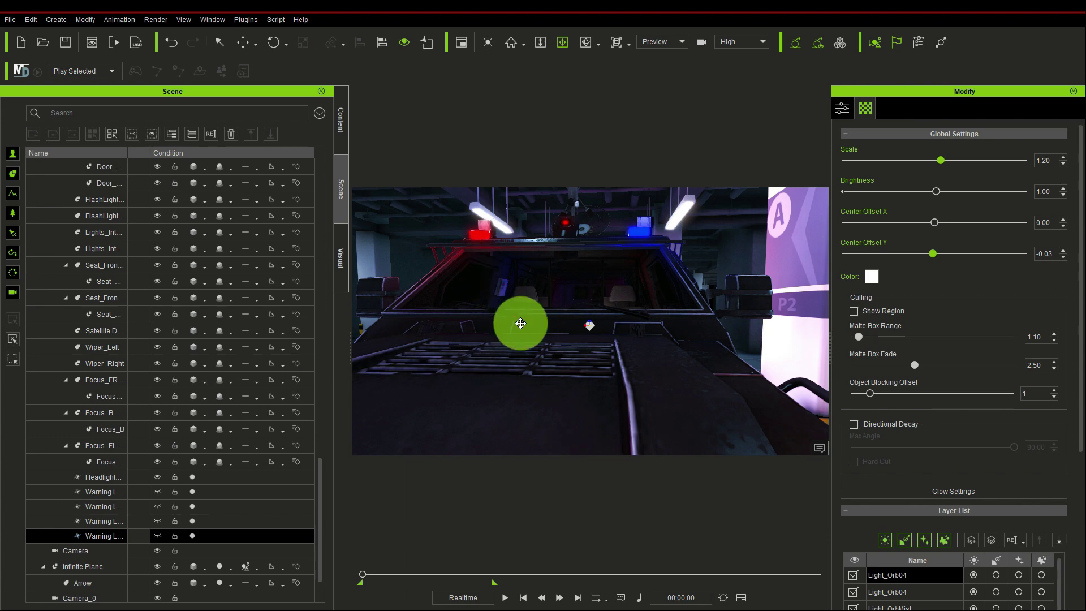
pyautogui.moveTo(526, 307); pyautogui.dragTo(533, 339)
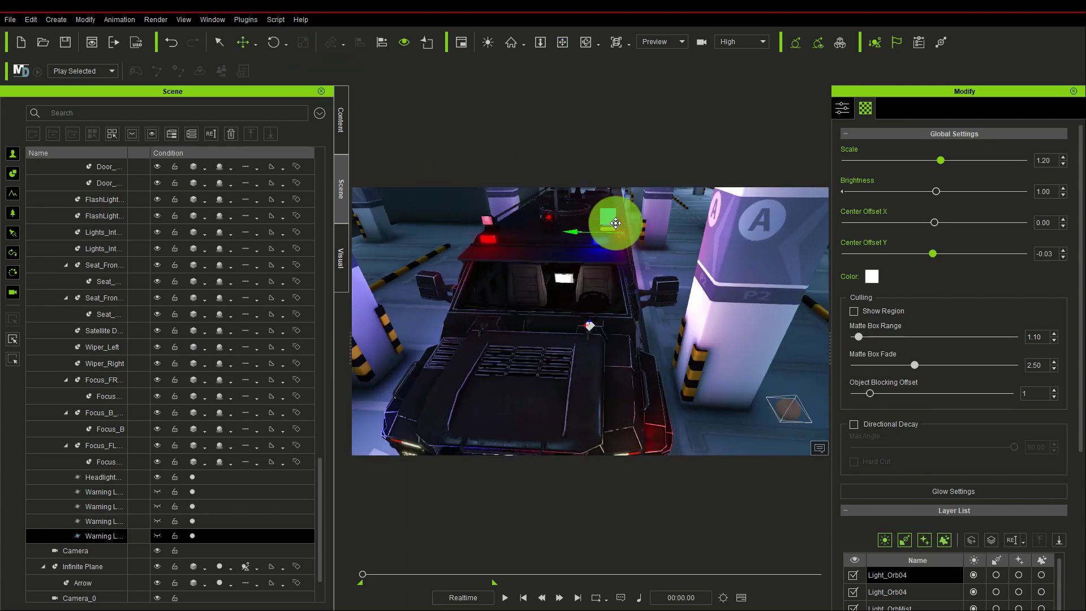
# Step: Make a second warning light copy and move it rightward across the truck roof
pyautogui.keyDown('ctrl'); pyautogui.moveTo(616, 223); pyautogui.dragTo(417, 225); pyautogui.keyUp('ctrl')
pyautogui.click(521, 54)
pyautogui.click(561, 46)
pyautogui.moveTo(594, 235); pyautogui.dragTo(509, 350)
pyautogui.moveTo(509, 350); pyautogui.dragTo(487, 335, button='right')
pyautogui.click(243, 41)
pyautogui.moveTo(444, 305); pyautogui.dragTo(519, 295)
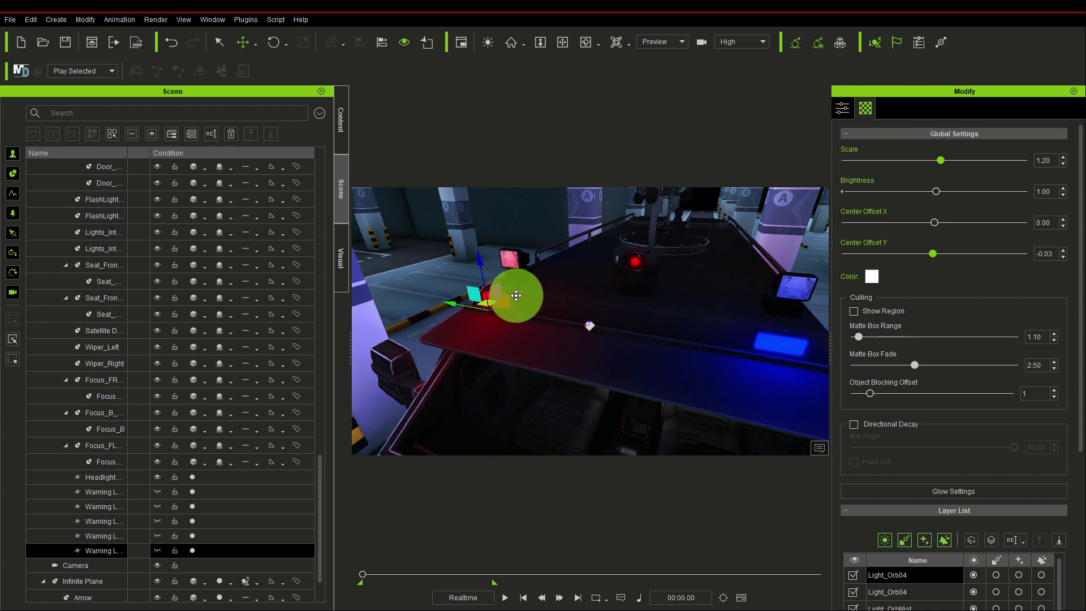
# Step: Position the roof warning light over the red light on the truck's roof
pyautogui.click(562, 42)
pyautogui.moveTo(589, 334); pyautogui.dragTo(607, 411)
pyautogui.scroll(1, 606, 411)
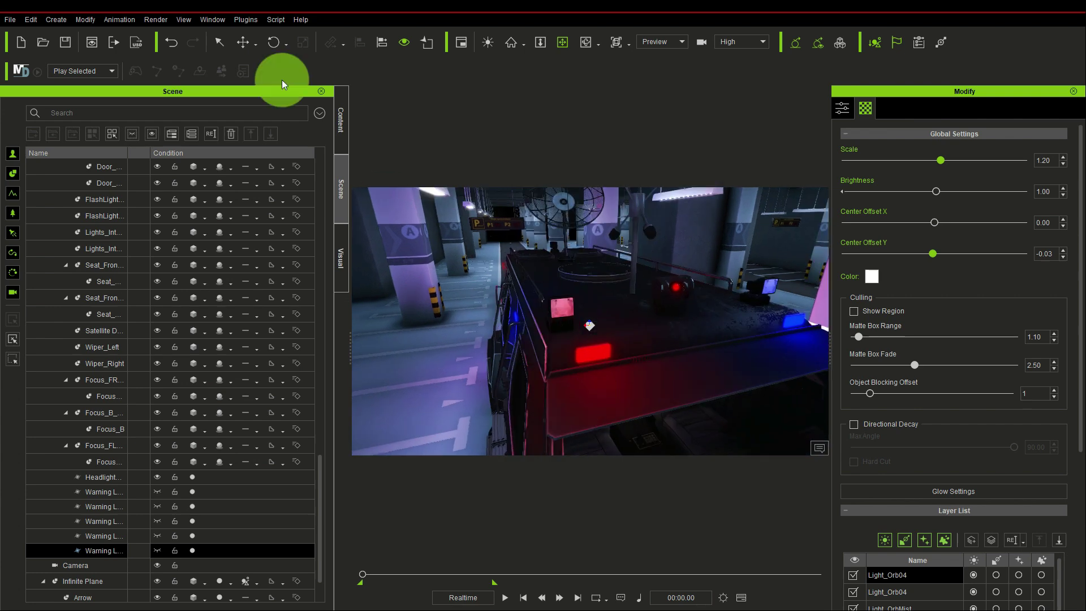
pyautogui.click(243, 43)
pyautogui.moveTo(565, 354)
pyautogui.mouseDown()
pyautogui.moveTo(580, 369)
pyautogui.moveTo(584, 344)
pyautogui.mouseUp()
pyautogui.moveTo(539, 371); pyautogui.dragTo(559, 172)
pyautogui.click(562, 42)
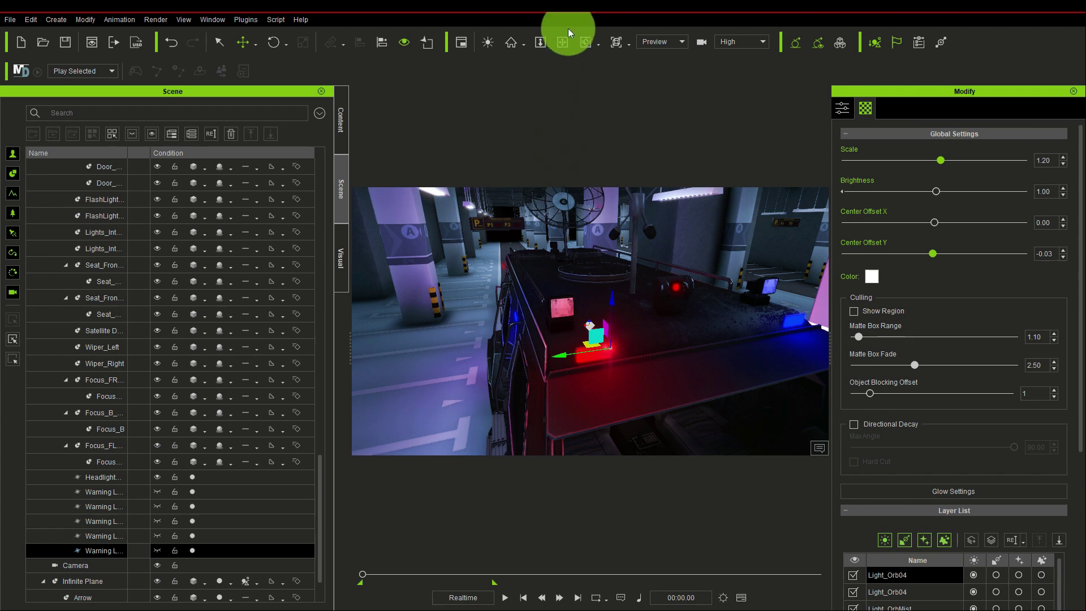
pyautogui.moveTo(676, 215); pyautogui.dragTo(462, 180)
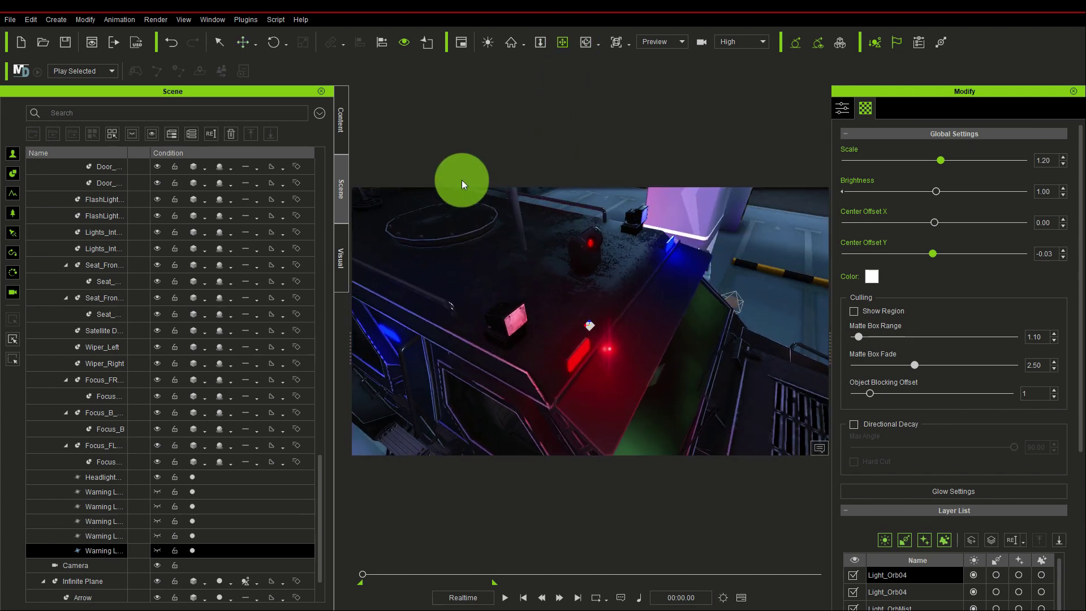
pyautogui.moveTo(572, 332); pyautogui.dragTo(541, 342)
pyautogui.click(562, 42)
pyautogui.moveTo(635, 221); pyautogui.dragTo(524, 175)
pyautogui.click(242, 42)
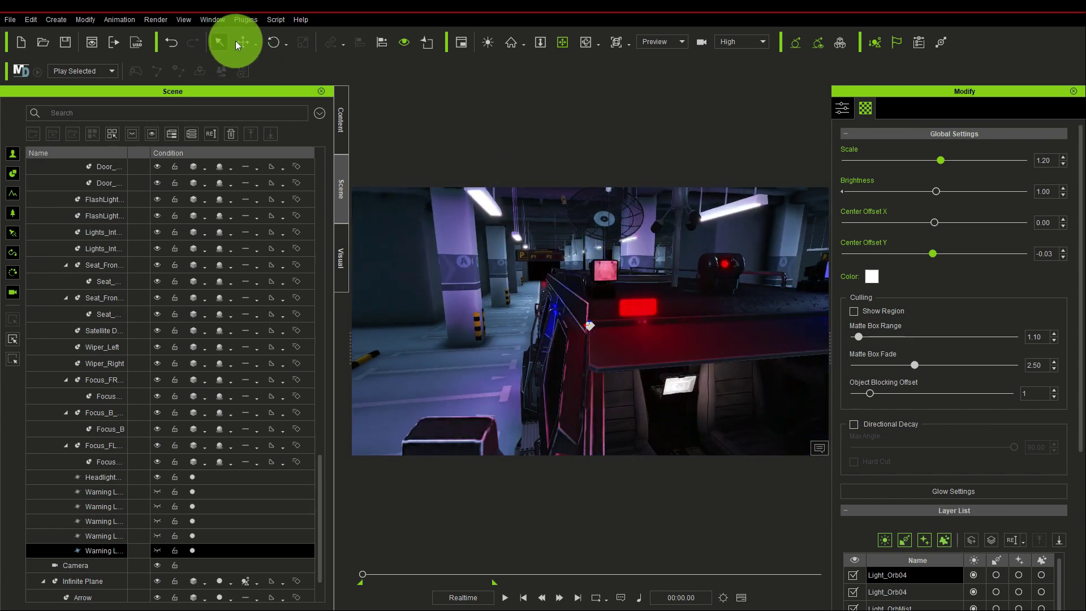
pyautogui.click(645, 271)
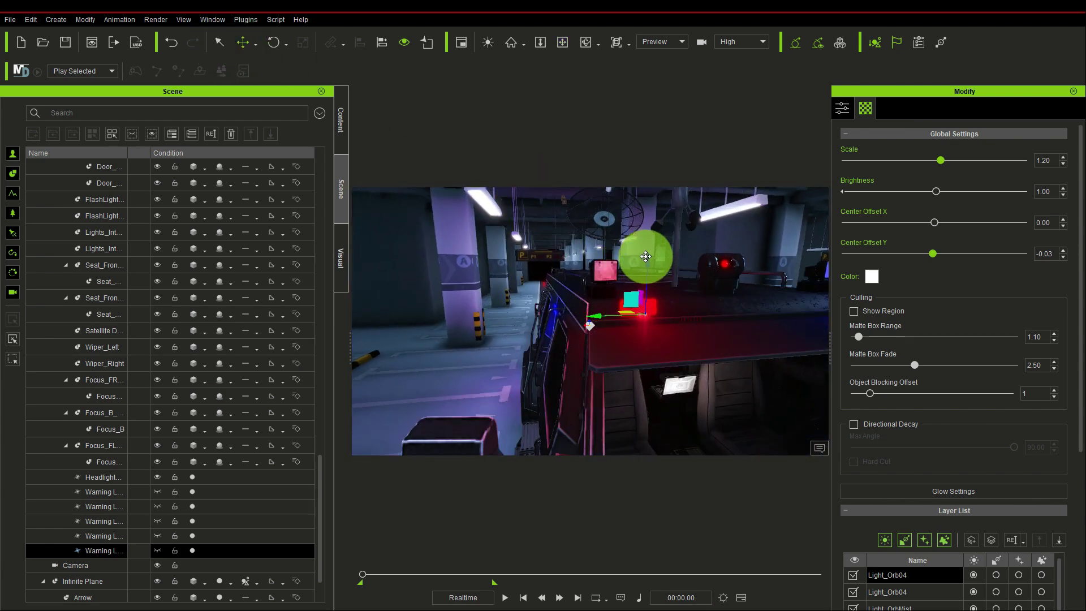
# Step: Duplicate a warning light onto the right front of the truck's hood
pyautogui.click(562, 42)
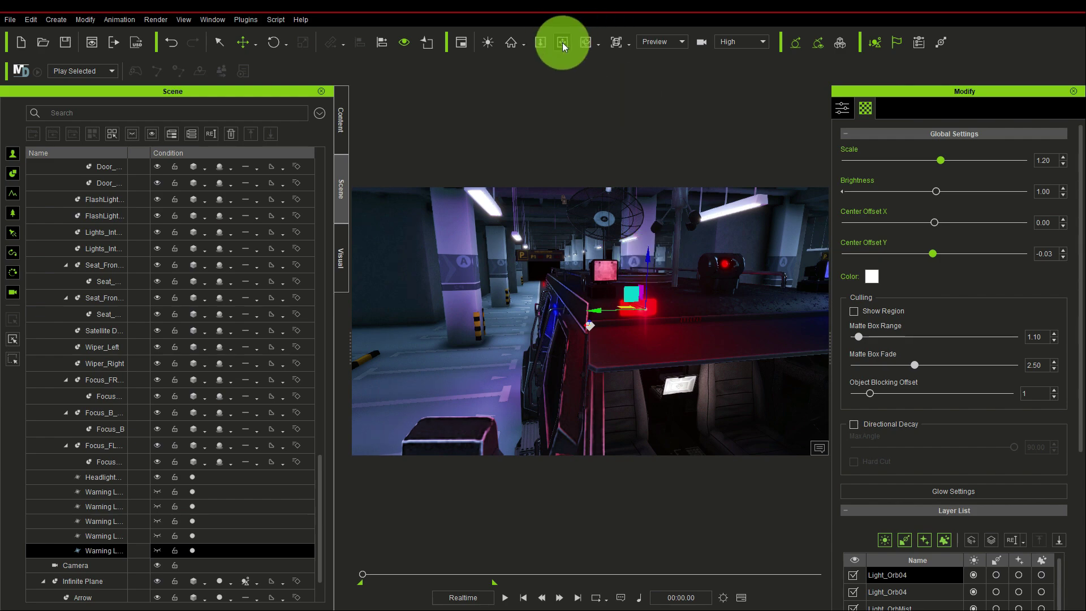
pyautogui.moveTo(638, 314); pyautogui.dragTo(924, 355)
pyautogui.scroll(-5, 789, 329)
pyautogui.moveTo(789, 329); pyautogui.dragTo(660, 301, button='right')
pyautogui.click(240, 47)
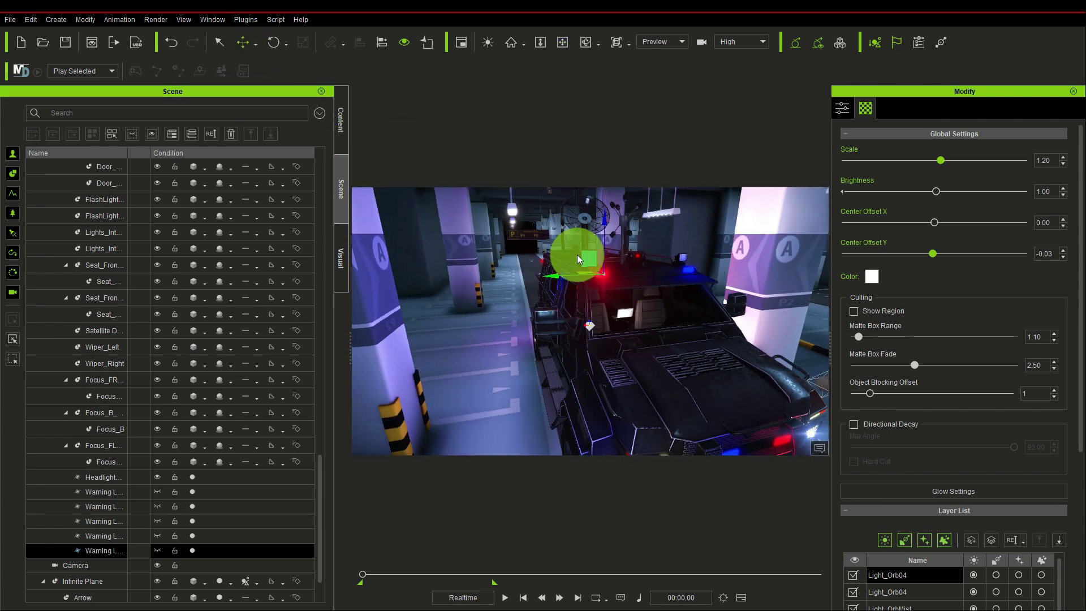
pyautogui.moveTo(630, 293); pyautogui.dragTo(779, 377)
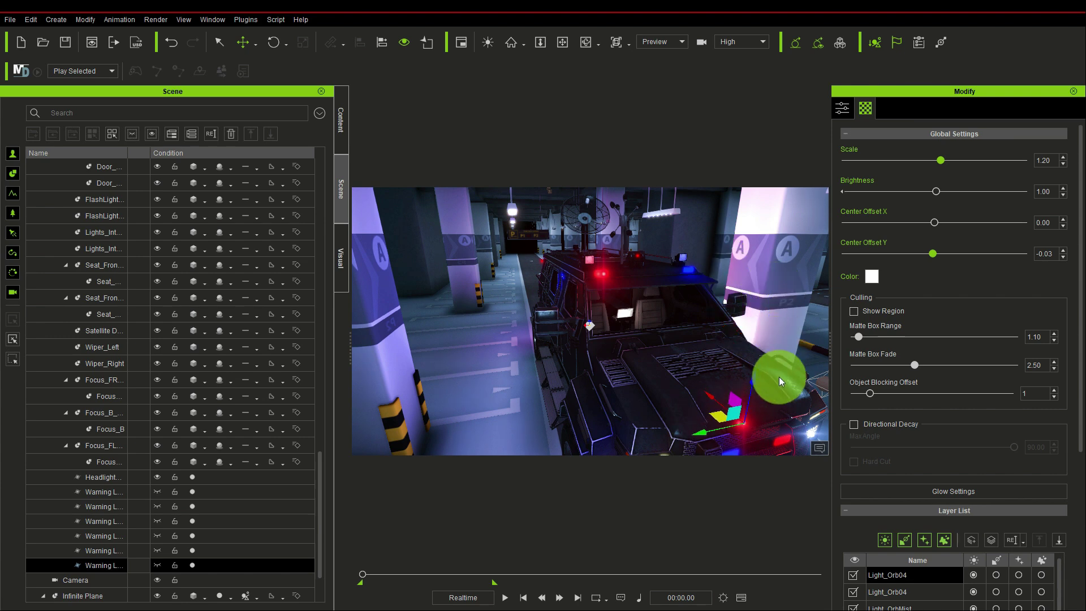
# Step: Move the new warning light down the hood and over the front grille
pyautogui.moveTo(779, 417); pyautogui.dragTo(776, 431)
pyautogui.moveTo(690, 326); pyautogui.dragTo(650, 292, button='right')
pyautogui.scroll(2, 650, 292)
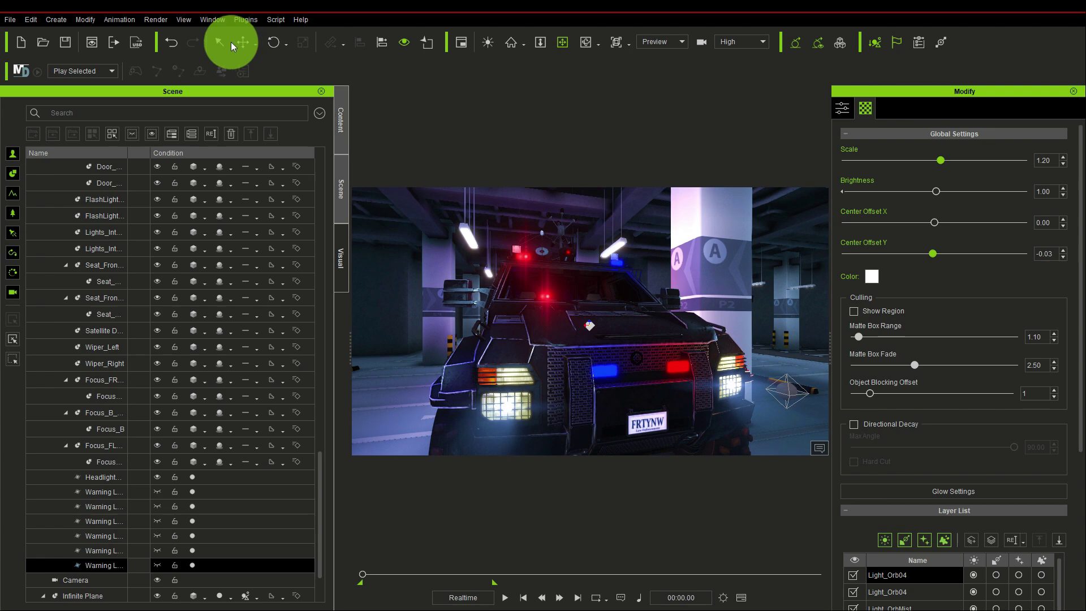
pyautogui.click(467, 239)
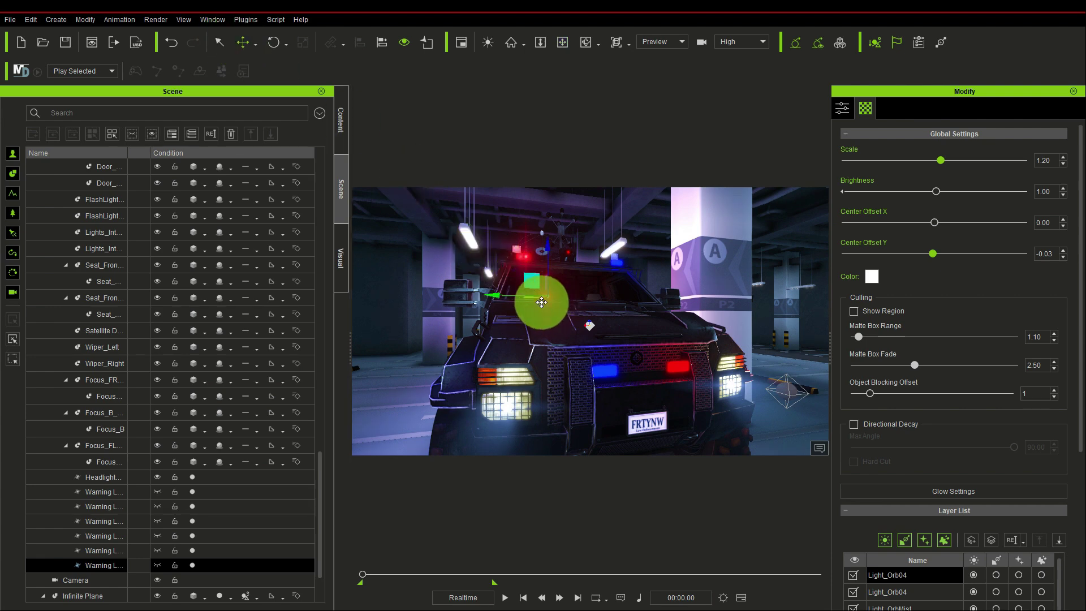
pyautogui.moveTo(550, 304); pyautogui.dragTo(619, 358)
pyautogui.click(562, 42)
pyautogui.moveTo(703, 395); pyautogui.dragTo(645, 379)
pyautogui.click(270, 44)
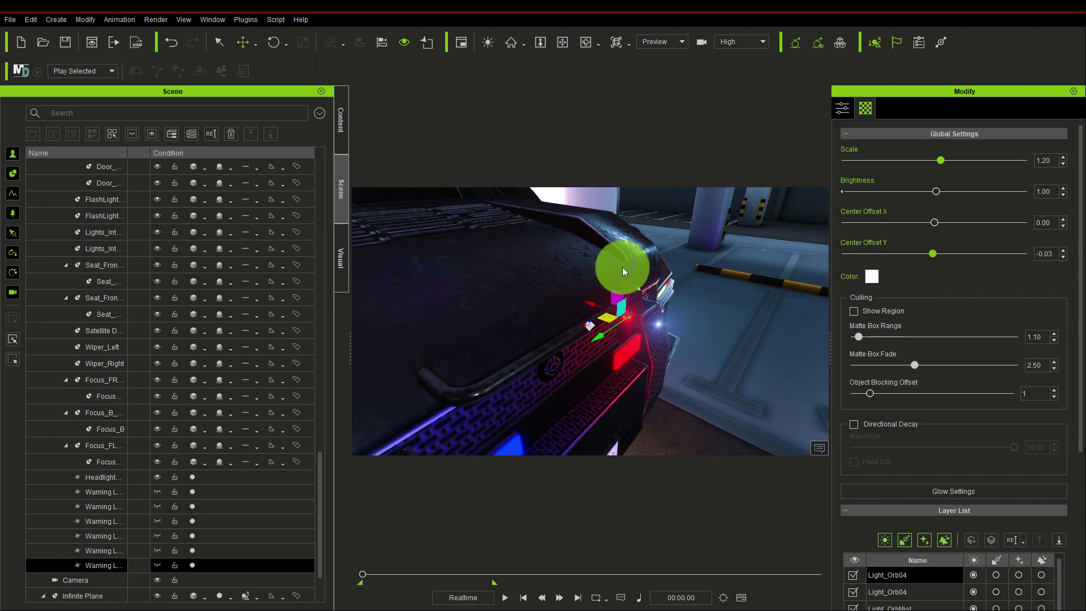
pyautogui.moveTo(645, 327); pyautogui.dragTo(637, 354)
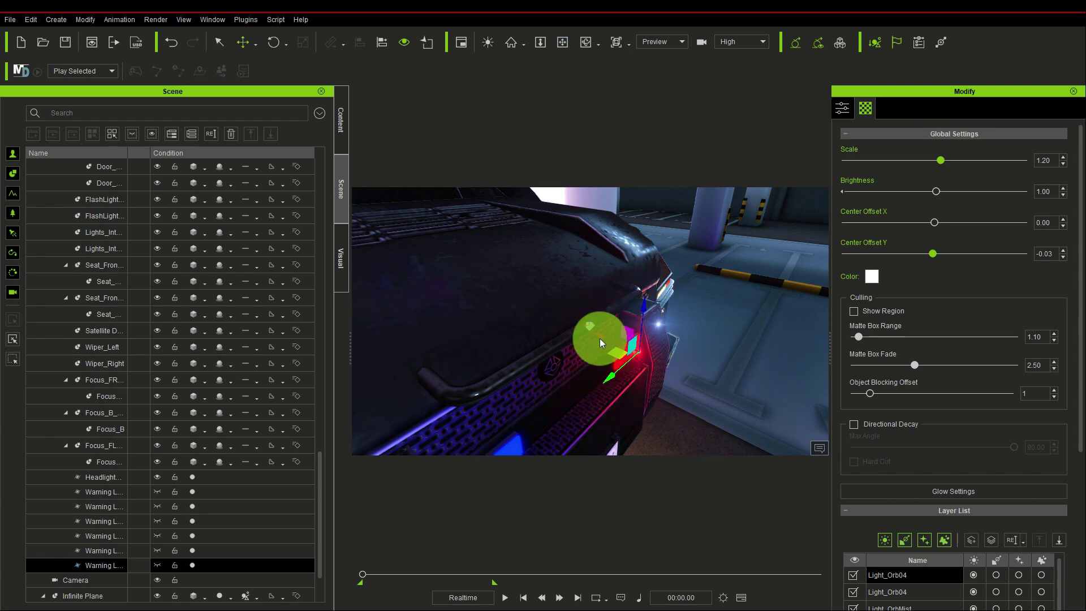
pyautogui.moveTo(589, 327); pyautogui.dragTo(642, 308)
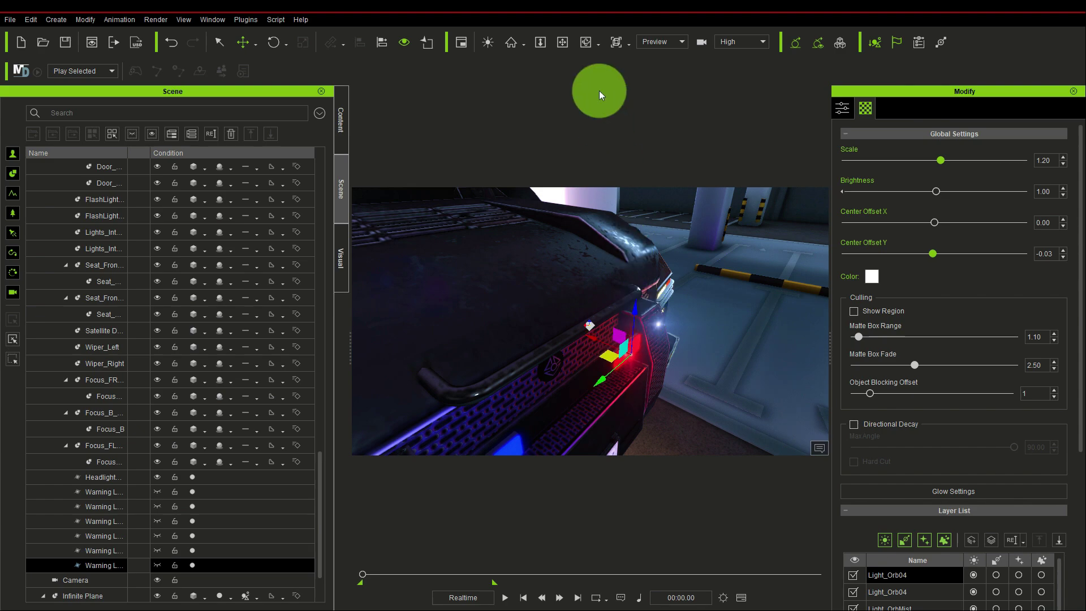
# Step: Raise the light onto the red lamp by the grille, then pull back to see the whole truck
pyautogui.moveTo(554, 41); pyautogui.dragTo(479, 160)
pyautogui.click(236, 39)
pyautogui.click(710, 331)
pyautogui.moveTo(691, 315); pyautogui.dragTo(678, 316)
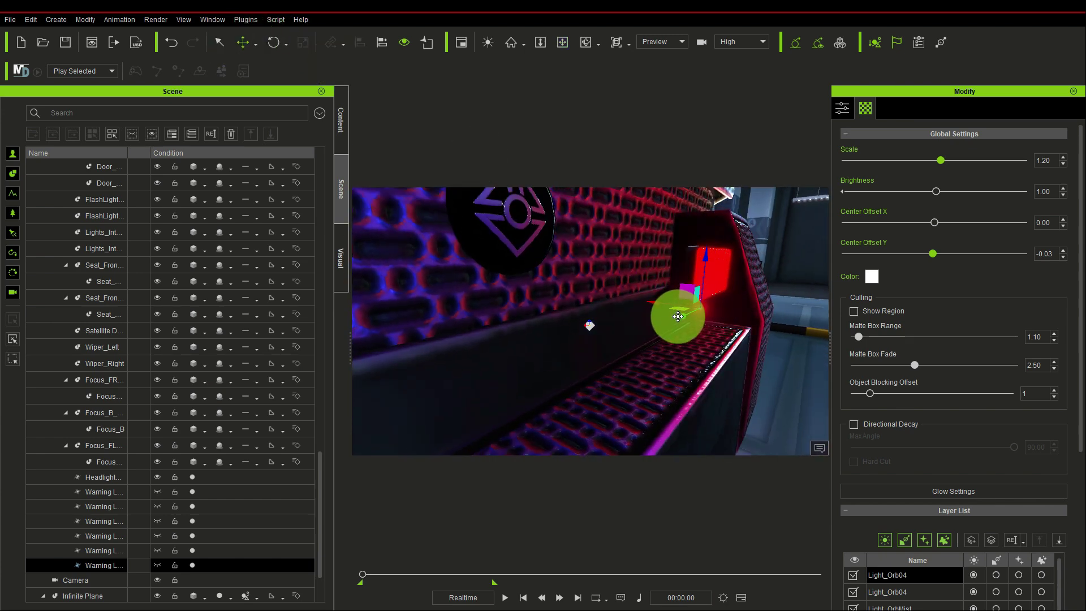
pyautogui.moveTo(713, 265); pyautogui.dragTo(656, 267)
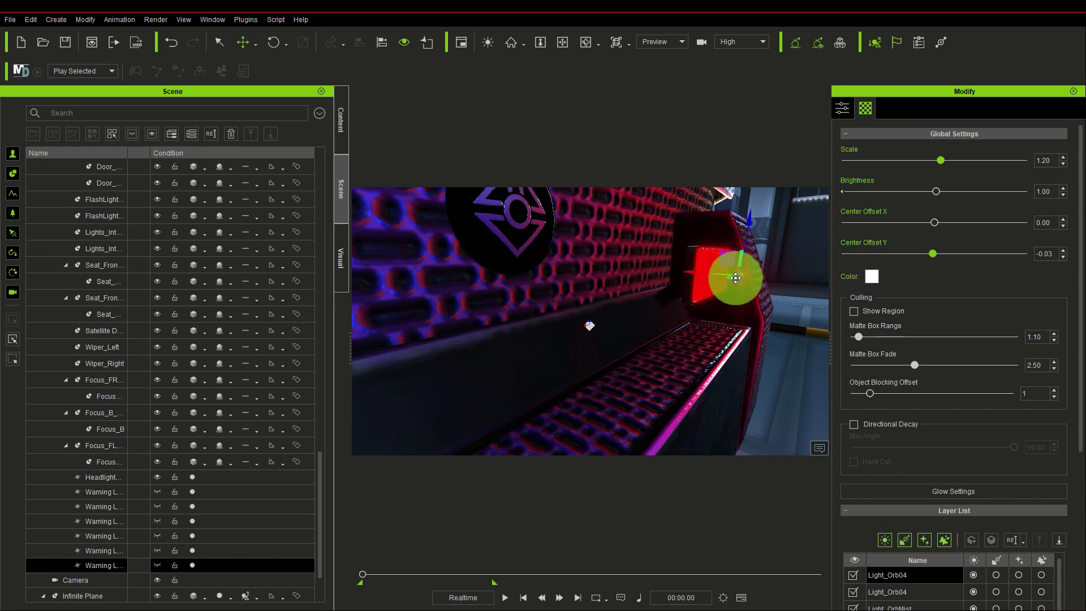
pyautogui.moveTo(717, 283); pyautogui.dragTo(622, 260)
pyautogui.click(562, 43)
pyautogui.click(238, 41)
pyautogui.moveTo(439, 310); pyautogui.dragTo(525, 284)
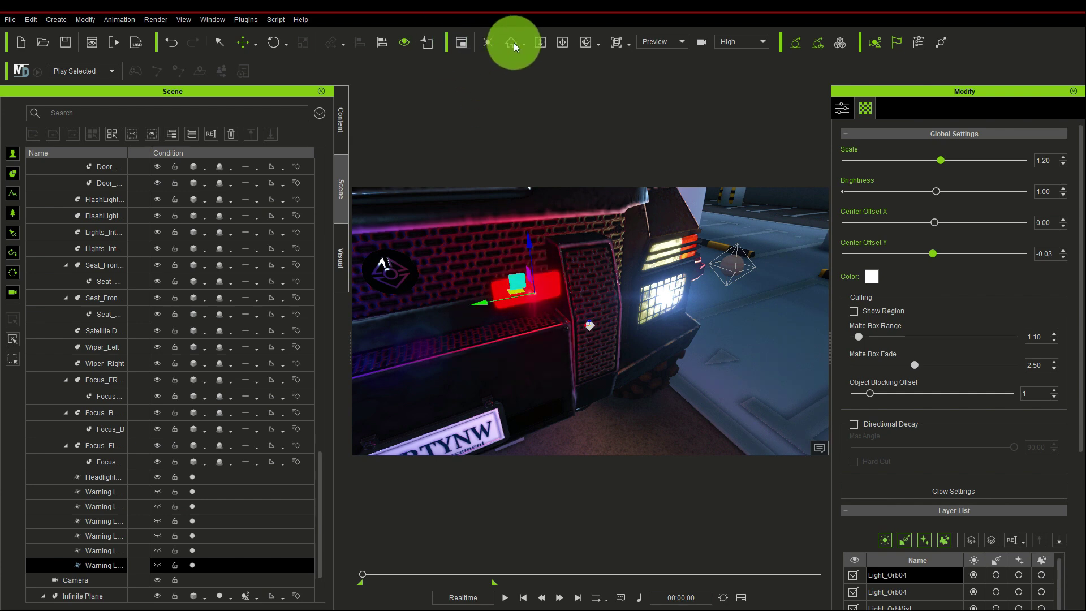
pyautogui.click(561, 42)
pyautogui.moveTo(560, 188); pyautogui.dragTo(432, 334)
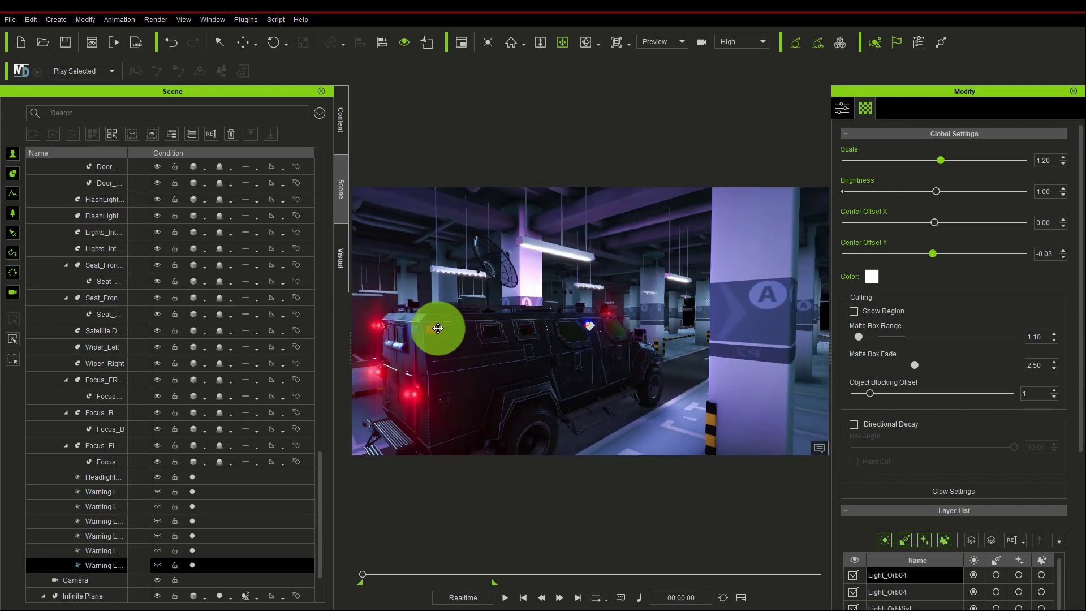
# Step: Select the last Warning Light in the Scene tree, drag it mid-truck, and open the Lens Flare 200+ pack
pyautogui.click(103, 511)
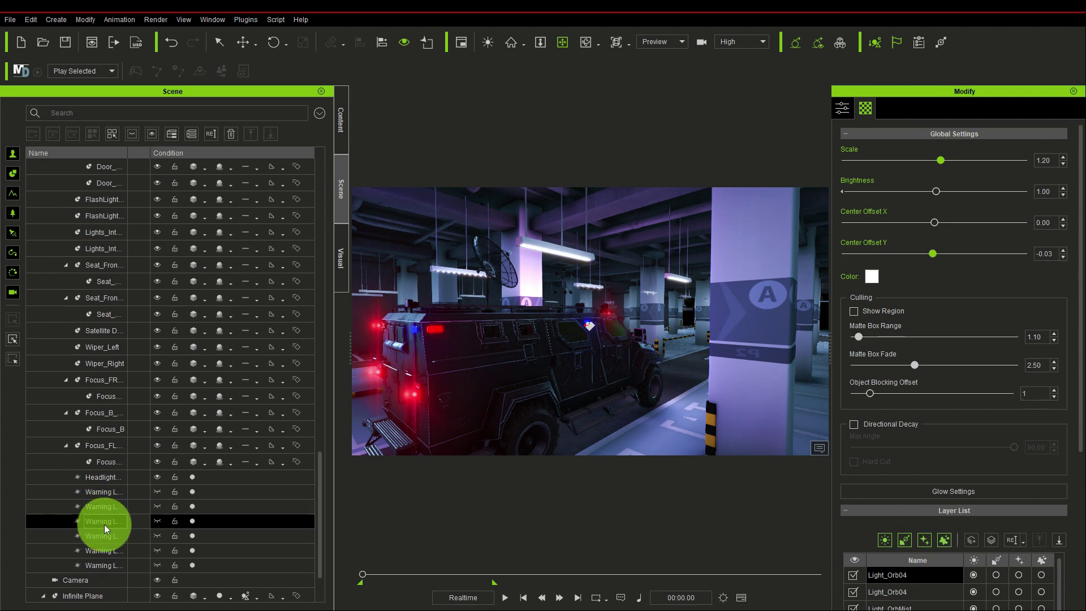
pyautogui.click(104, 525)
pyautogui.click(102, 508)
pyautogui.click(106, 493)
pyautogui.click(102, 509)
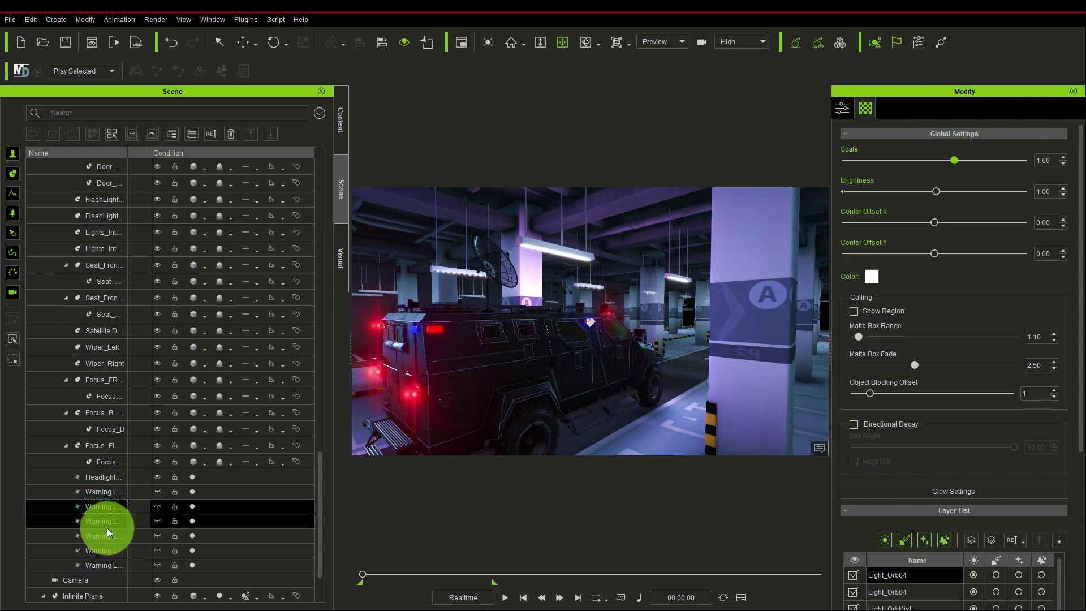
pyautogui.click(106, 526)
pyautogui.click(107, 554)
pyautogui.click(107, 562)
pyautogui.moveTo(401, 372); pyautogui.dragTo(571, 343)
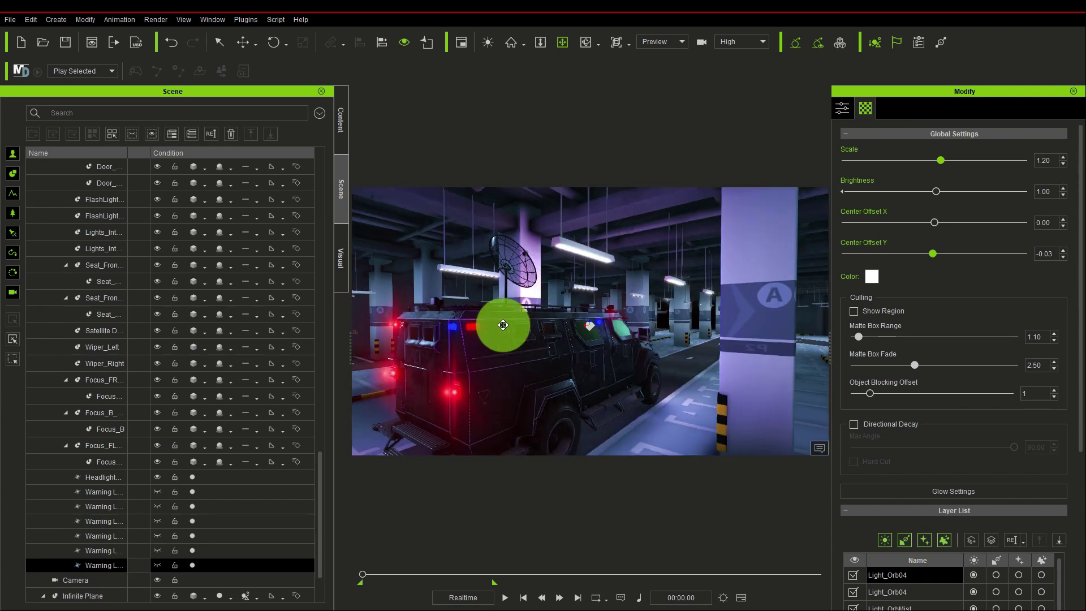
pyautogui.click(339, 116)
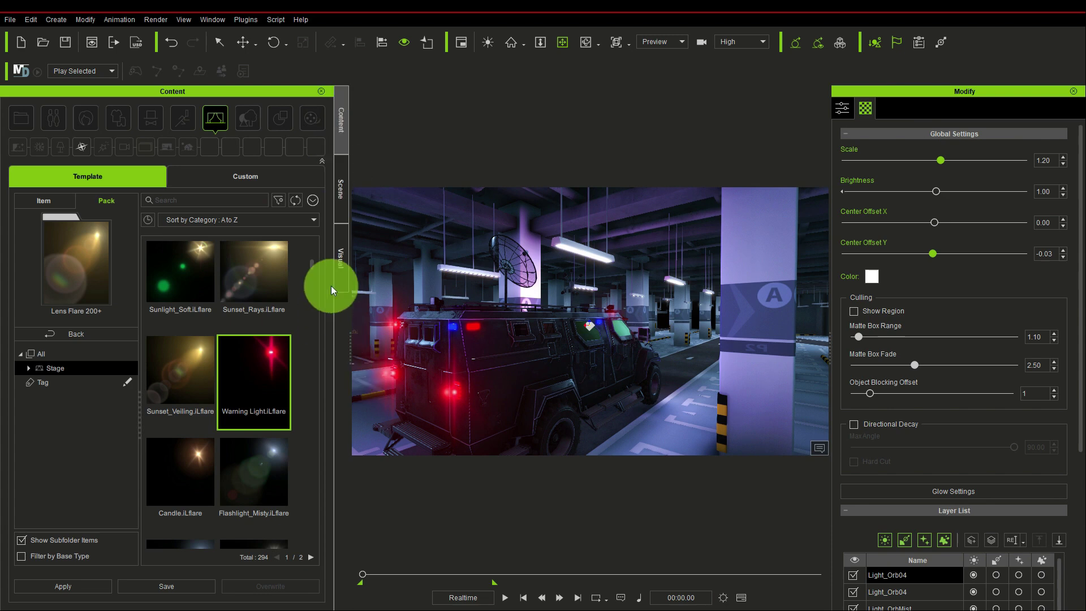
# Step: Find Rays_Violet.iLflare in the Lens Flare pack and add it to the scene
pyautogui.scroll(-5, 310, 261)
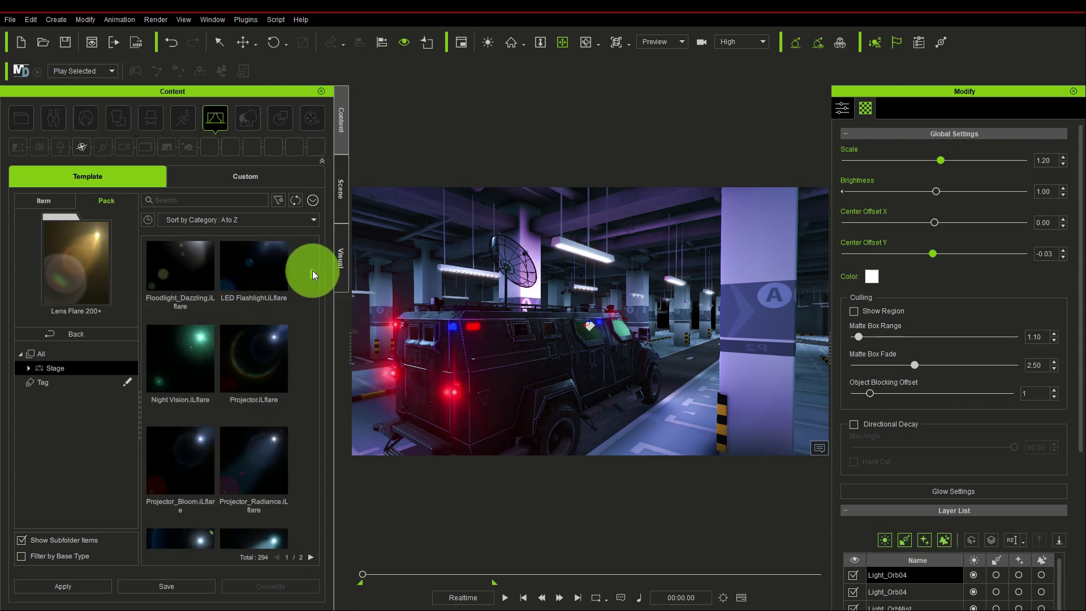
pyautogui.scroll(5, 310, 269)
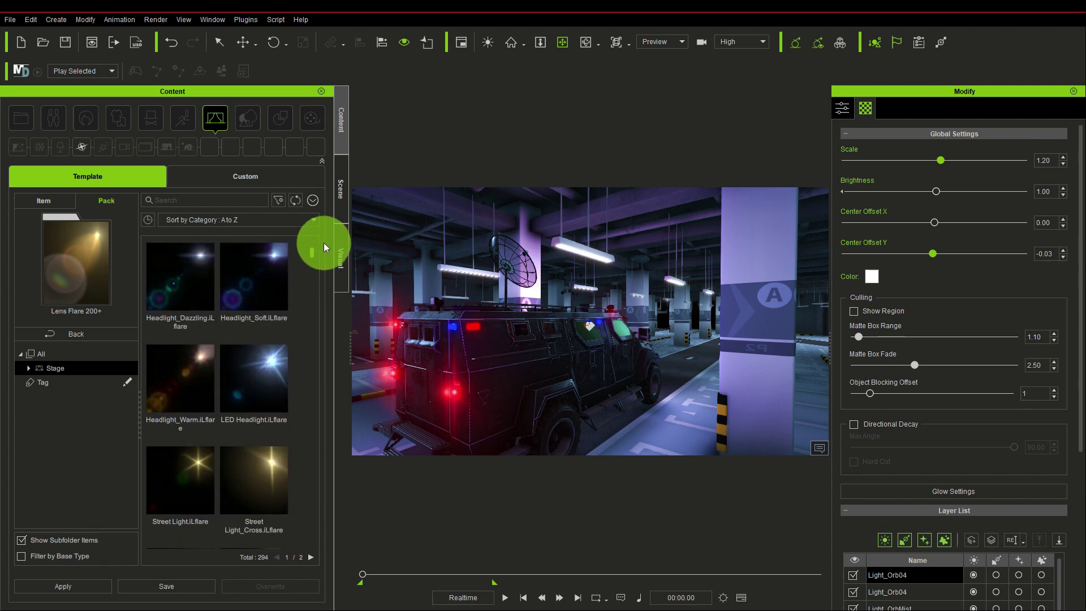
pyautogui.moveTo(325, 243); pyautogui.dragTo(314, 294)
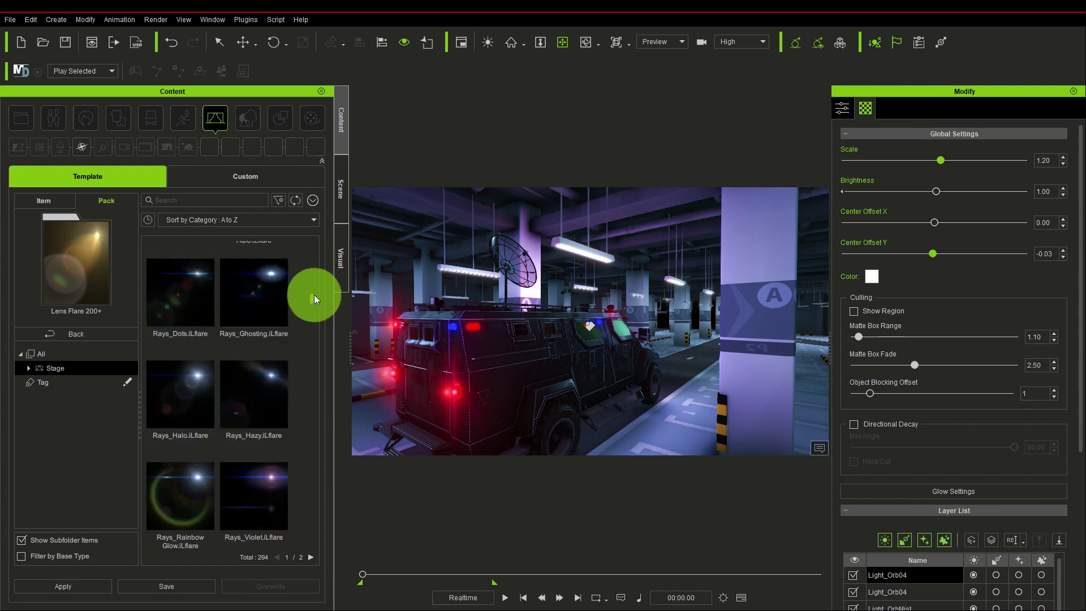
pyautogui.scroll(-3, 446, 366)
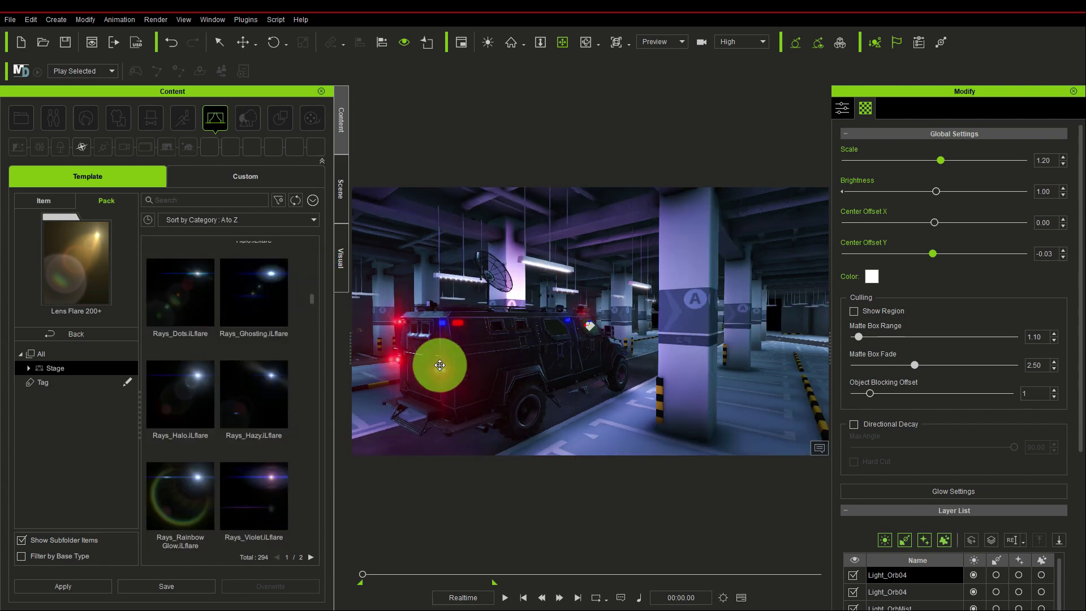
pyautogui.moveTo(310, 301); pyautogui.dragTo(413, 366)
pyautogui.click(252, 290)
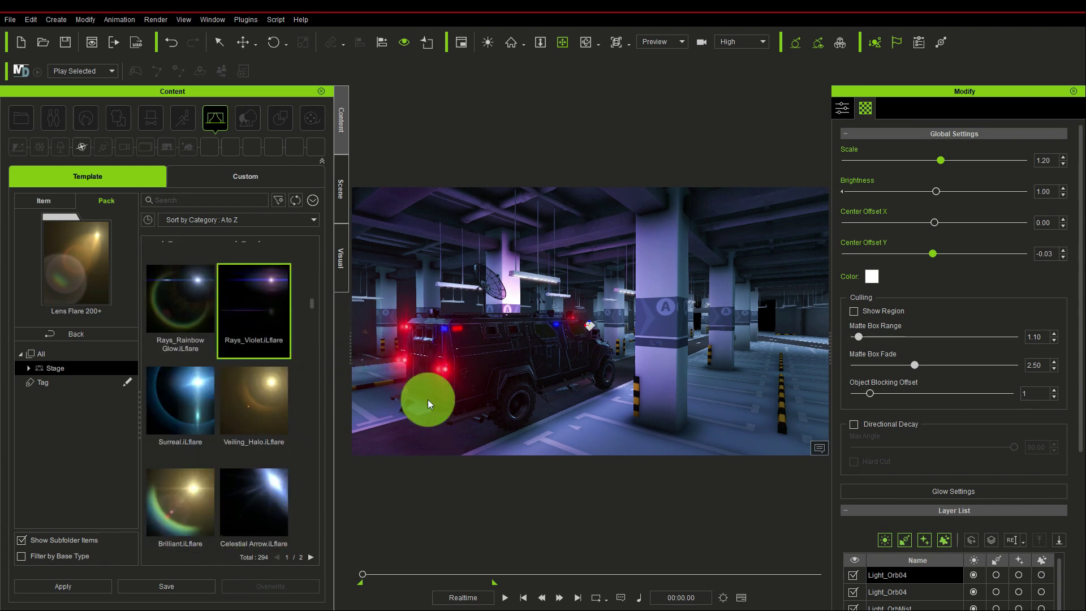
pyautogui.moveTo(483, 450); pyautogui.dragTo(499, 432)
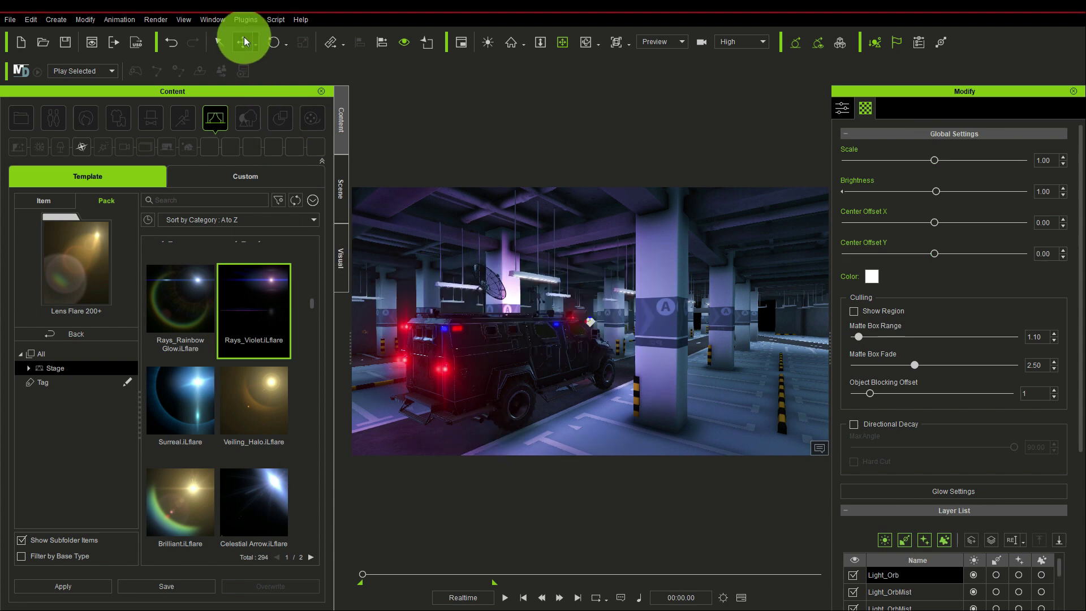
# Step: Move the violet flare up over the truck and reduce its Scale to 0.35
pyautogui.moveTo(485, 401); pyautogui.dragTo(937, 136)
pyautogui.click(562, 42)
pyautogui.moveTo(660, 400)
pyautogui.mouseDown()
pyautogui.moveTo(497, 412)
pyautogui.moveTo(639, 406)
pyautogui.mouseUp()
pyautogui.moveTo(934, 162)
pyautogui.mouseDown()
pyautogui.moveTo(898, 162)
pyautogui.moveTo(918, 164)
pyautogui.mouseUp()
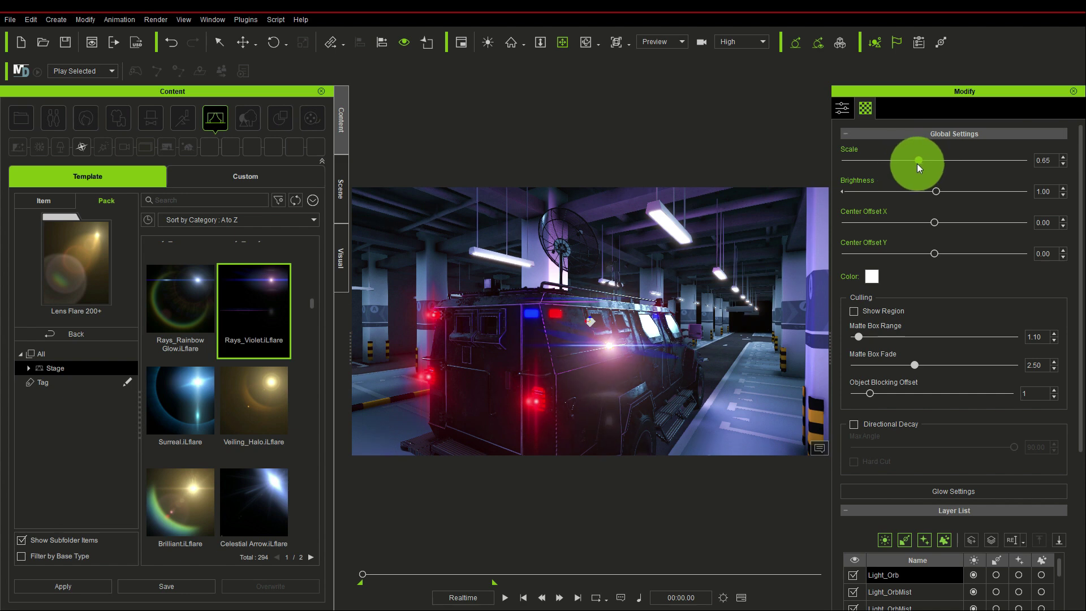
pyautogui.moveTo(574, 337); pyautogui.dragTo(651, 343, button='right')
pyautogui.click(241, 48)
pyautogui.moveTo(601, 357); pyautogui.dragTo(532, 330)
# Step: Select Rays_Violet in the scene list and position it at the truck's rear
pyautogui.click(341, 189)
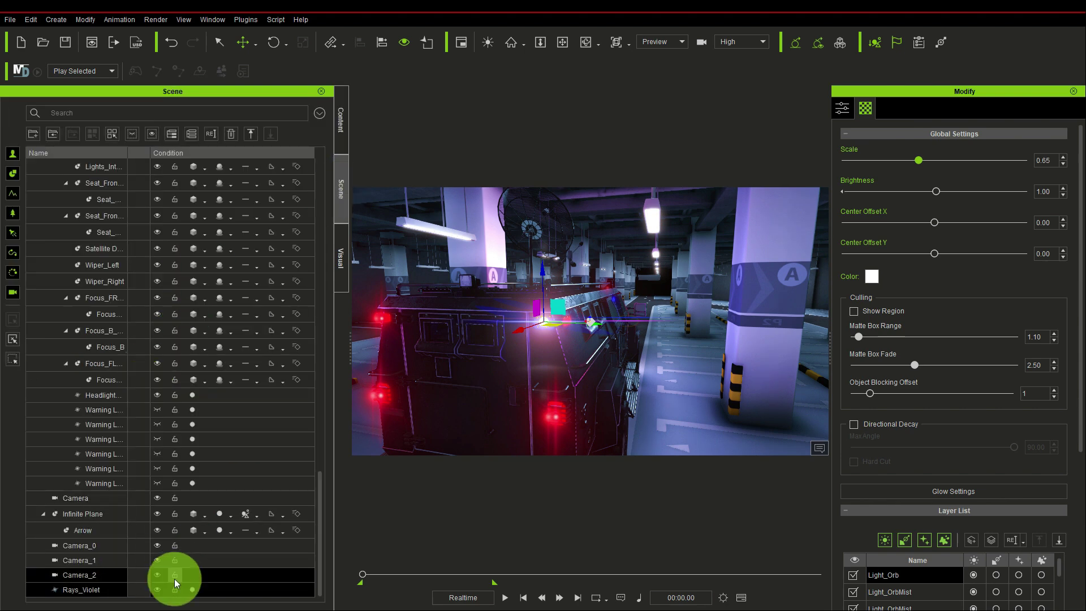
pyautogui.click(158, 590)
pyautogui.click(562, 42)
pyautogui.moveTo(626, 307); pyautogui.dragTo(659, 451)
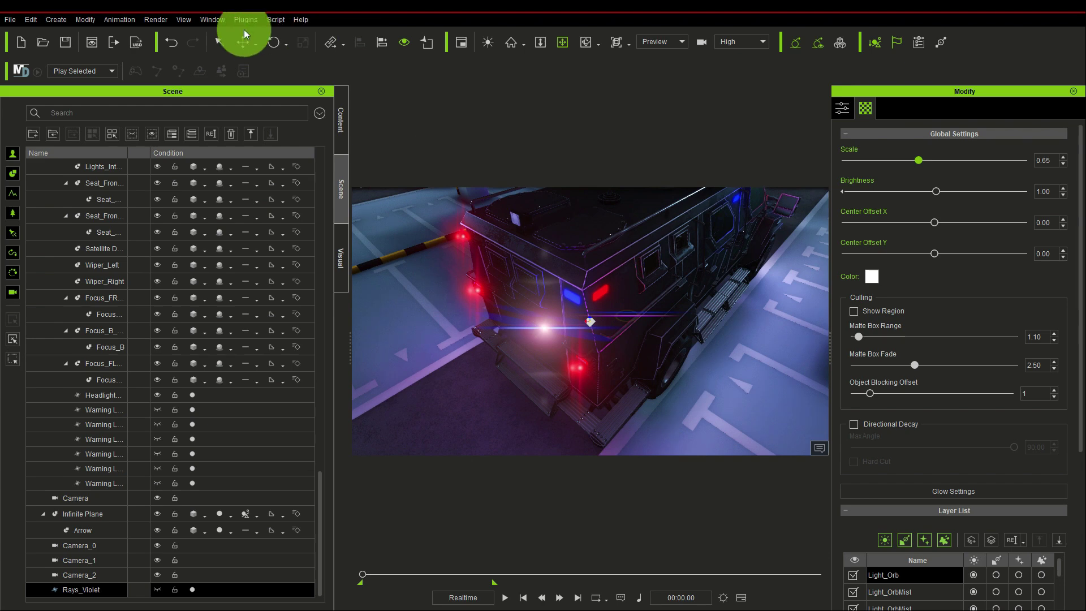
pyautogui.moveTo(496, 358); pyautogui.dragTo(548, 318)
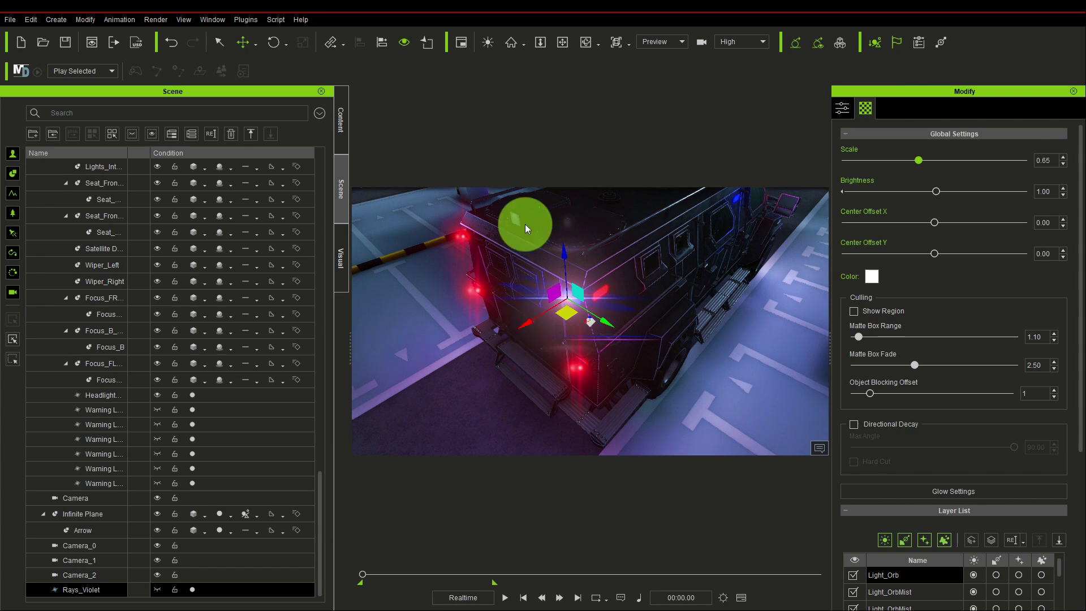
pyautogui.click(562, 42)
pyautogui.moveTo(558, 277)
pyautogui.mouseDown()
pyautogui.moveTo(642, 189)
pyautogui.moveTo(823, 174)
pyautogui.moveTo(569, 266)
pyautogui.moveTo(536, 254)
pyautogui.moveTo(560, 233)
pyautogui.mouseUp()
pyautogui.click(241, 42)
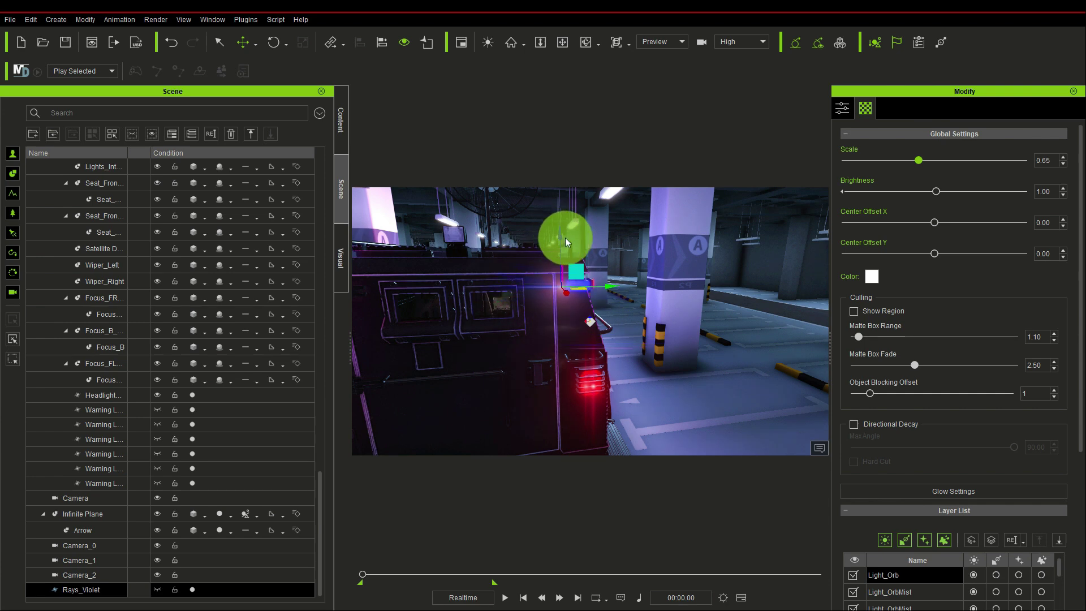
pyautogui.moveTo(606, 289)
pyautogui.mouseDown()
pyautogui.moveTo(625, 282)
pyautogui.moveTo(585, 294)
pyautogui.moveTo(574, 227)
pyautogui.mouseUp()
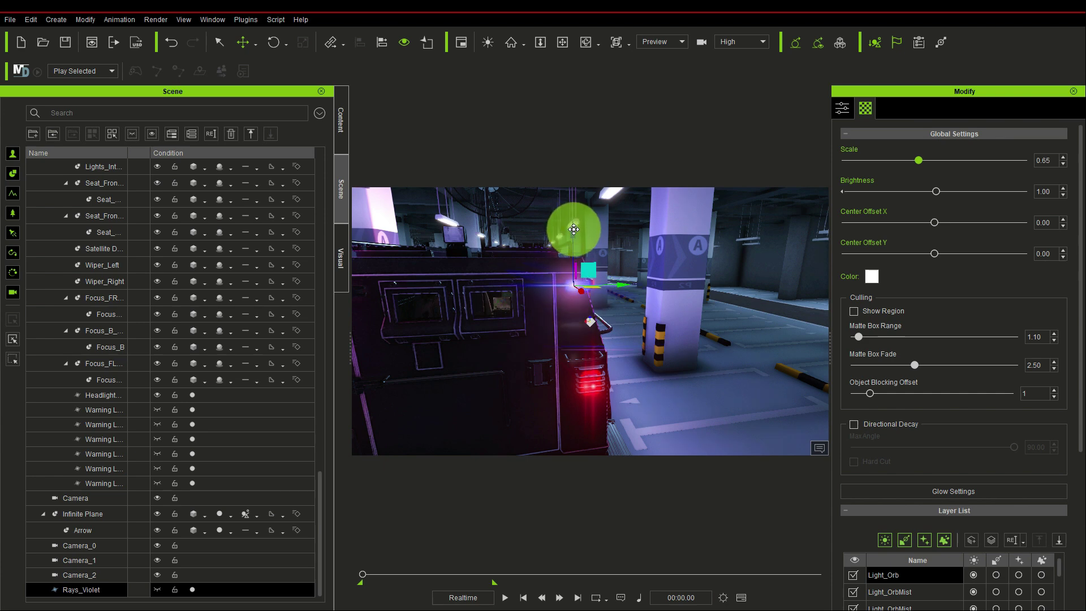
pyautogui.click(565, 41)
pyautogui.moveTo(566, 315); pyautogui.dragTo(759, 213)
# Step: Set the violet flare's Brightness to 0.60
pyautogui.click(936, 191)
pyautogui.moveTo(935, 188); pyautogui.dragTo(893, 191)
pyautogui.moveTo(510, 363); pyautogui.dragTo(911, 230)
pyautogui.moveTo(909, 193); pyautogui.dragTo(909, 192)
pyautogui.moveTo(645, 306); pyautogui.dragTo(916, 194)
pyautogui.moveTo(638, 334)
pyautogui.mouseDown()
pyautogui.moveTo(534, 335)
pyautogui.moveTo(378, 395)
pyautogui.moveTo(742, 345)
pyautogui.moveTo(623, 342)
pyautogui.moveTo(720, 337)
pyautogui.moveTo(637, 307)
pyautogui.moveTo(644, 348)
pyautogui.moveTo(638, 339)
pyautogui.mouseUp()
# Step: Select the violet flare and duplicate it, moving the copy to the right
pyautogui.rightClick(642, 340)
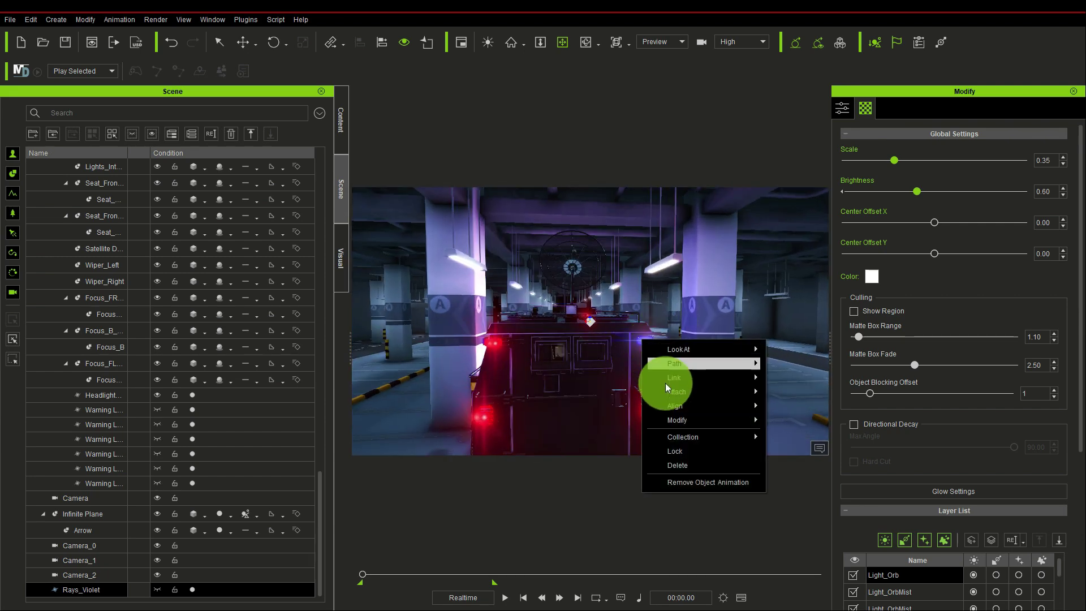
pyautogui.click(778, 388)
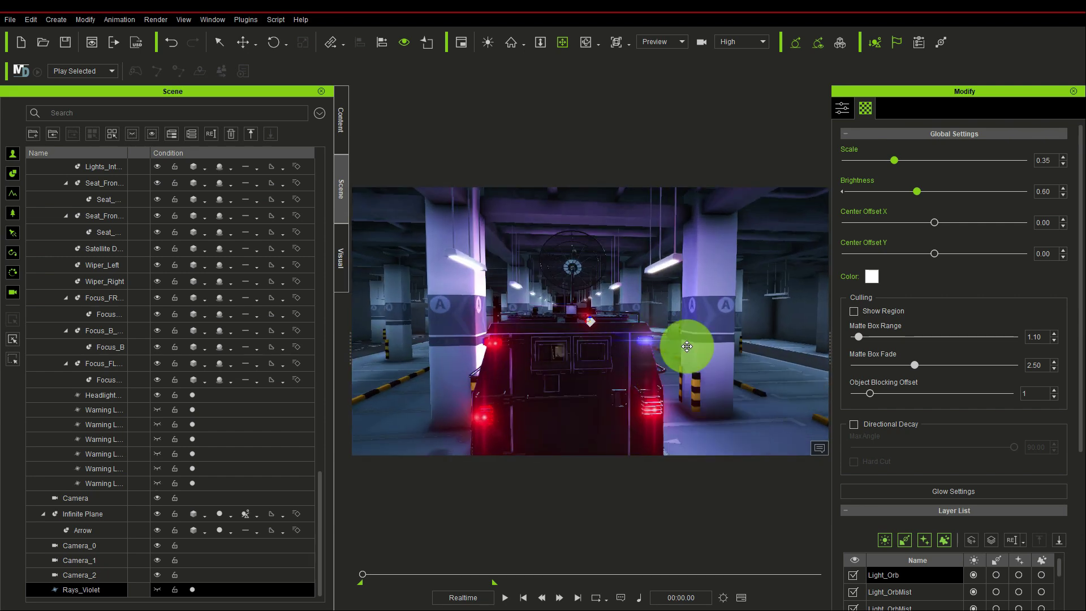
pyautogui.click(600, 329)
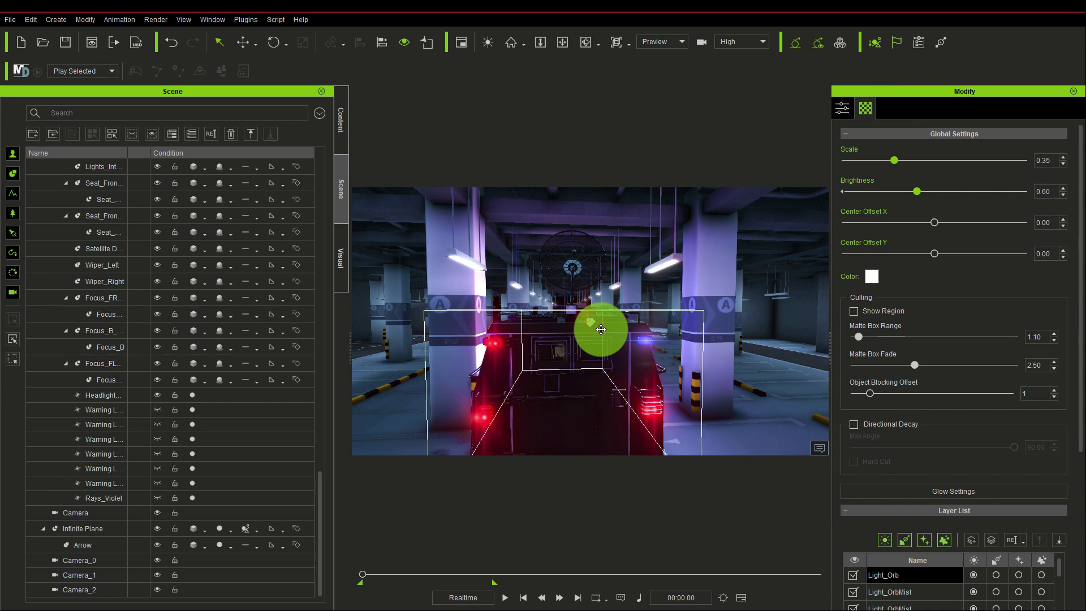
pyautogui.click(565, 38)
pyautogui.moveTo(655, 363); pyautogui.dragTo(617, 336)
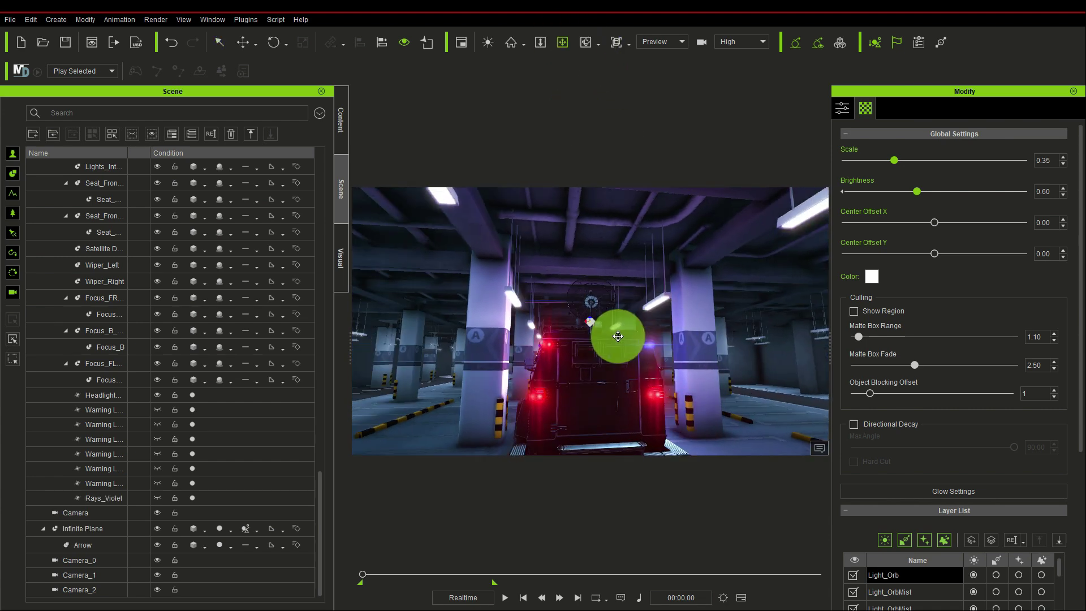
pyautogui.moveTo(686, 332); pyautogui.dragTo(583, 341)
pyautogui.moveTo(208, 365)
pyautogui.mouseDown(button='right')
pyautogui.moveTo(524, 354)
pyautogui.moveTo(687, 362)
pyautogui.moveTo(674, 375)
pyautogui.moveTo(553, 354)
pyautogui.moveTo(681, 370)
pyautogui.mouseUp(button='right')
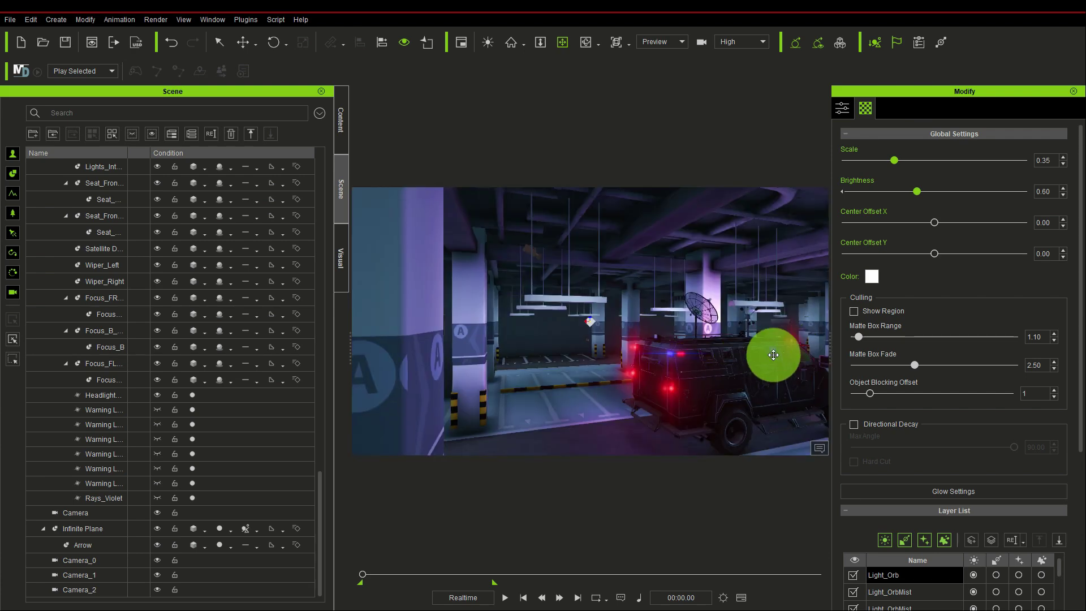
pyautogui.click(250, 41)
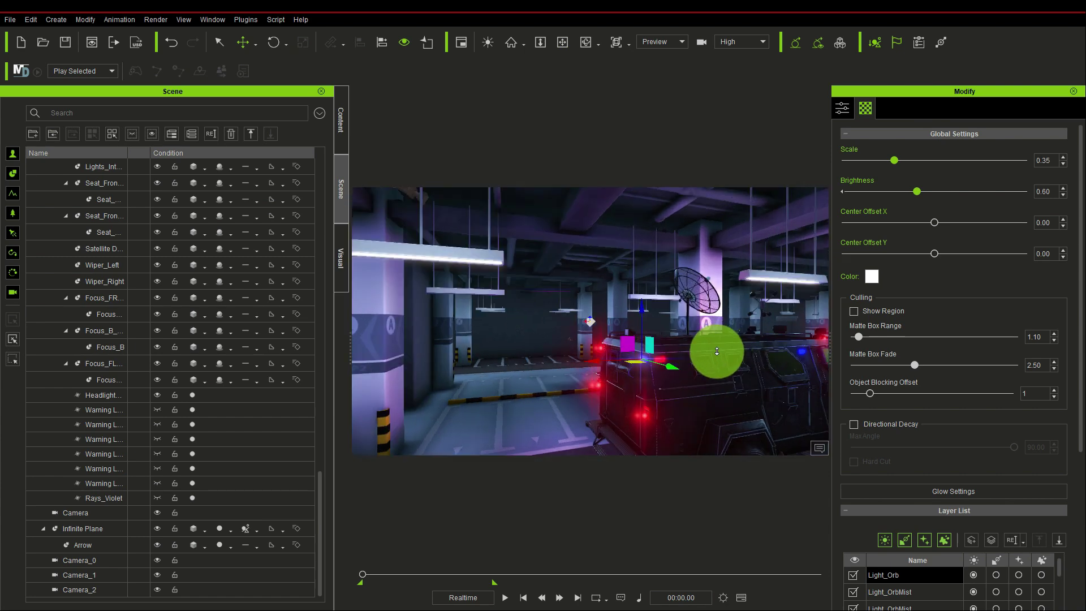
pyautogui.keyDown('ctrl'); pyautogui.moveTo(566, 363); pyautogui.dragTo(778, 352); pyautogui.keyUp('ctrl')
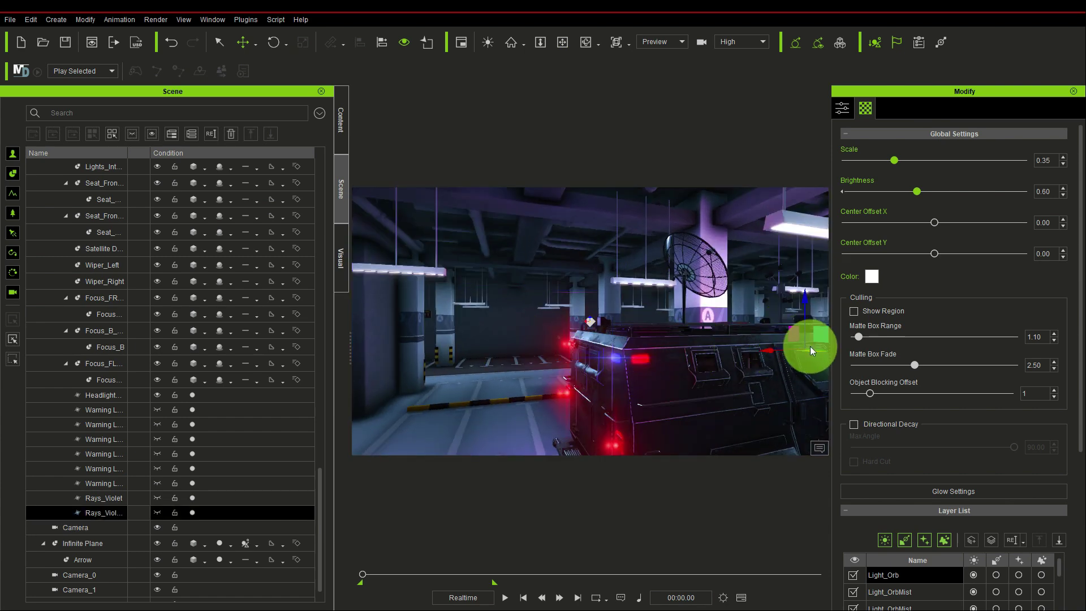
# Step: Raise the violet flare copy slightly along the truck's side
pyautogui.click(562, 42)
pyautogui.moveTo(667, 308)
pyautogui.mouseDown()
pyautogui.moveTo(679, 315)
pyautogui.moveTo(528, 328)
pyautogui.moveTo(693, 383)
pyautogui.moveTo(601, 366)
pyautogui.moveTo(665, 362)
pyautogui.moveTo(638, 356)
pyautogui.mouseUp()
pyautogui.click(563, 31)
pyautogui.moveTo(569, 80); pyautogui.dragTo(615, 280)
pyautogui.click(236, 46)
pyautogui.moveTo(608, 223); pyautogui.dragTo(214, 13)
pyautogui.moveTo(601, 249); pyautogui.dragTo(552, 295)
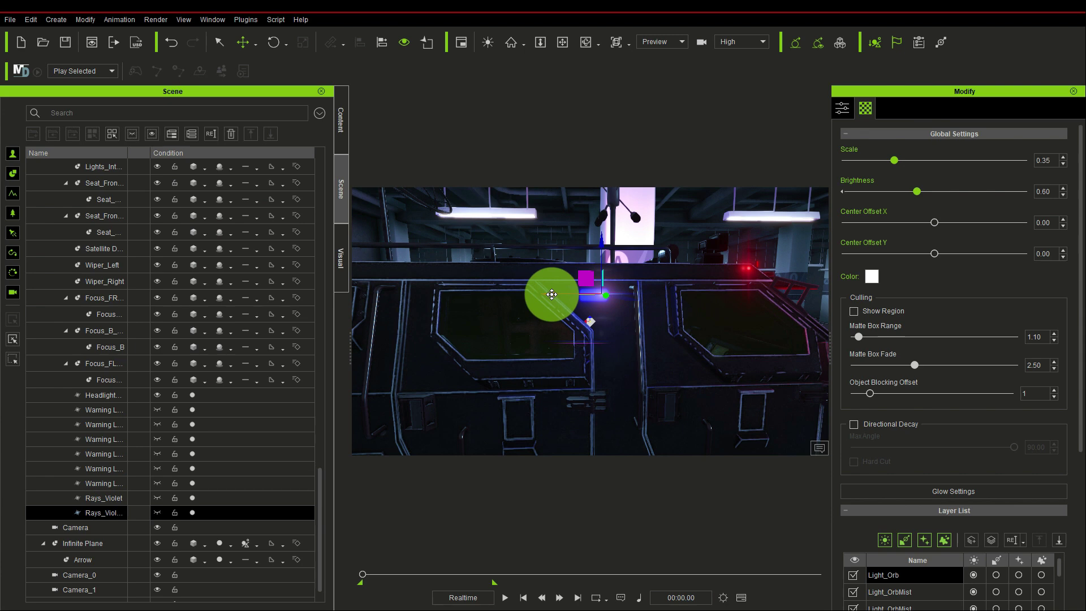
# Step: Duplicate the flare again and place the third copy at the truck's front
pyautogui.click(563, 42)
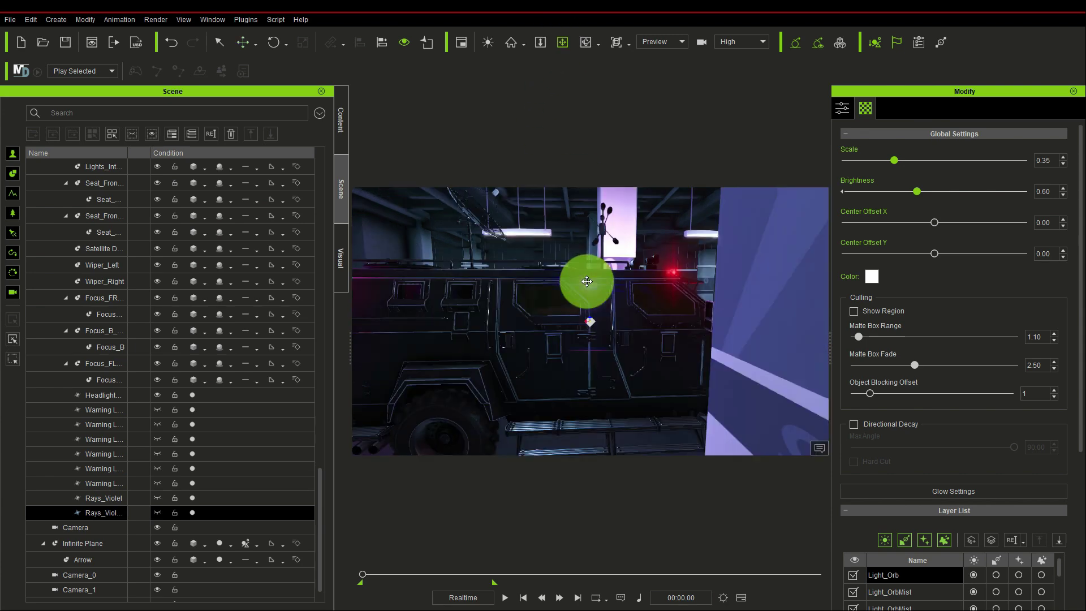
pyautogui.moveTo(601, 296); pyautogui.dragTo(508, 295, button='right')
pyautogui.click(243, 43)
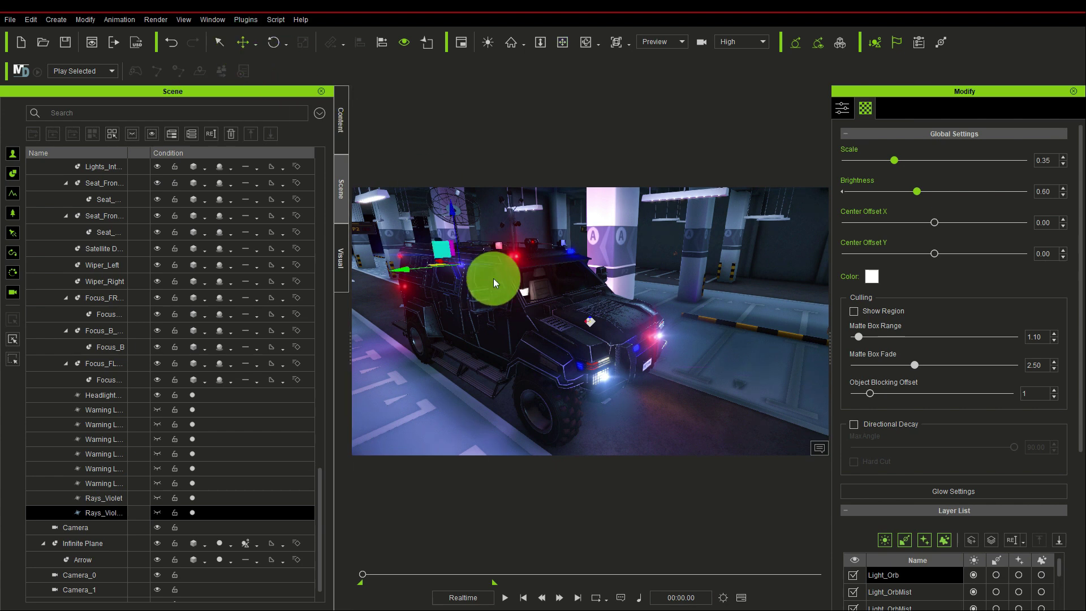
pyautogui.keyDown('ctrl'); pyautogui.moveTo(436, 261); pyautogui.dragTo(576, 312); pyautogui.keyUp('ctrl')
pyautogui.click(562, 43)
pyautogui.moveTo(683, 296); pyautogui.dragTo(601, 311)
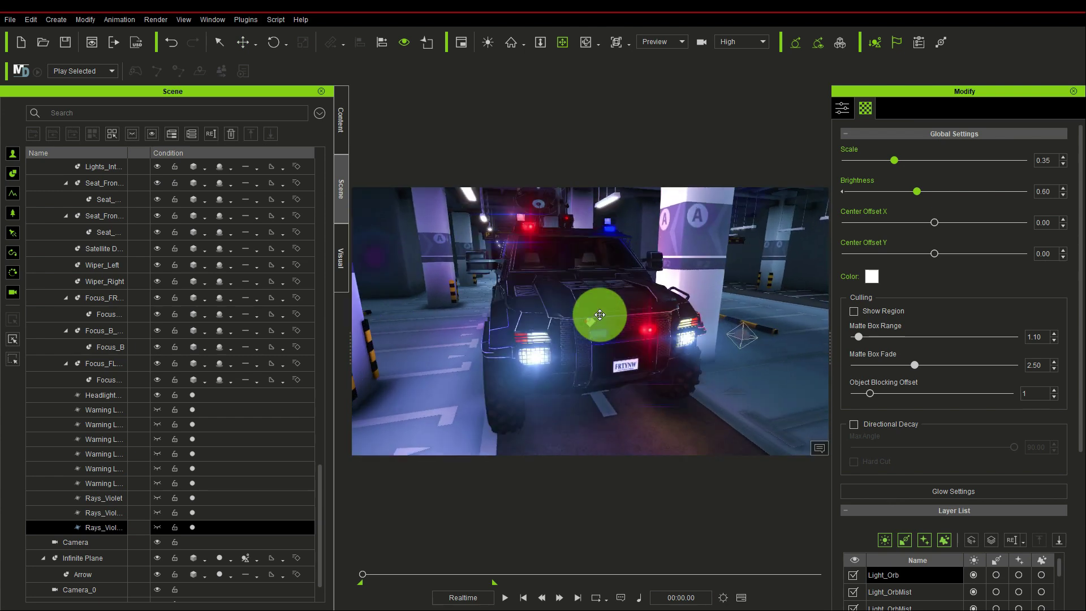
# Step: Move the third violet flare from the front hood onto the truck's rear deck
pyautogui.click(241, 42)
pyautogui.moveTo(475, 191); pyautogui.dragTo(525, 305)
pyautogui.moveTo(468, 342); pyautogui.dragTo(575, 331)
pyautogui.click(561, 41)
pyautogui.moveTo(526, 249); pyautogui.dragTo(553, 368)
pyautogui.moveTo(488, 220); pyautogui.dragTo(493, 265)
pyautogui.moveTo(551, 225); pyautogui.dragTo(535, 323)
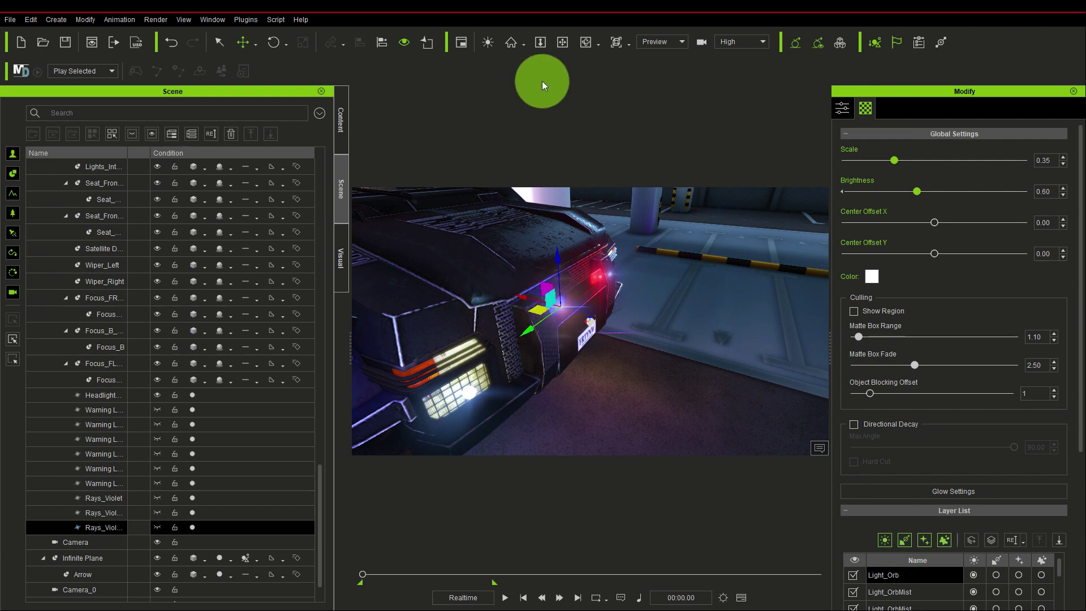
# Step: Center the flare on the rear grille and pull back to a wide view of the truck
pyautogui.click(562, 42)
pyautogui.moveTo(560, 244); pyautogui.dragTo(394, 324)
pyautogui.moveTo(395, 324); pyautogui.dragTo(388, 275, button='right')
pyautogui.moveTo(593, 306); pyautogui.dragTo(540, 282, button='right')
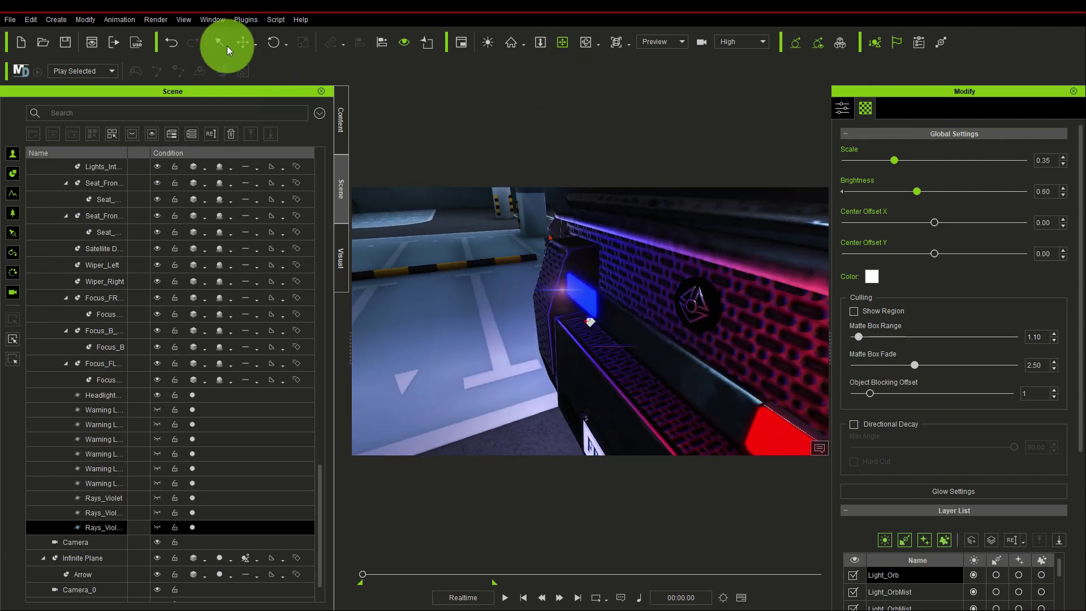
pyautogui.click(554, 276)
pyautogui.moveTo(610, 282); pyautogui.dragTo(572, 277)
pyautogui.click(562, 42)
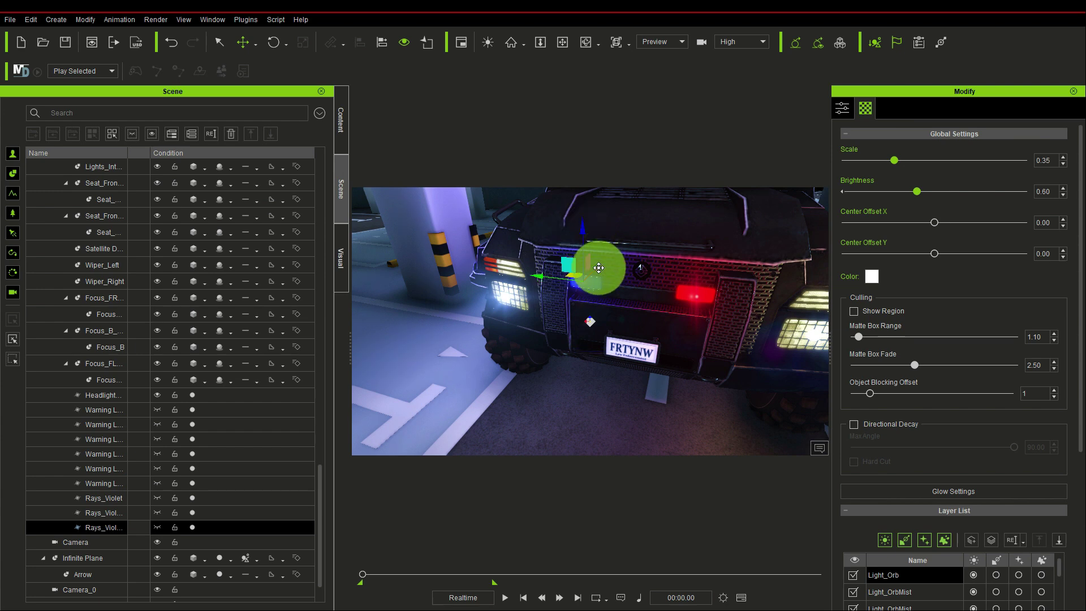
pyautogui.click(563, 42)
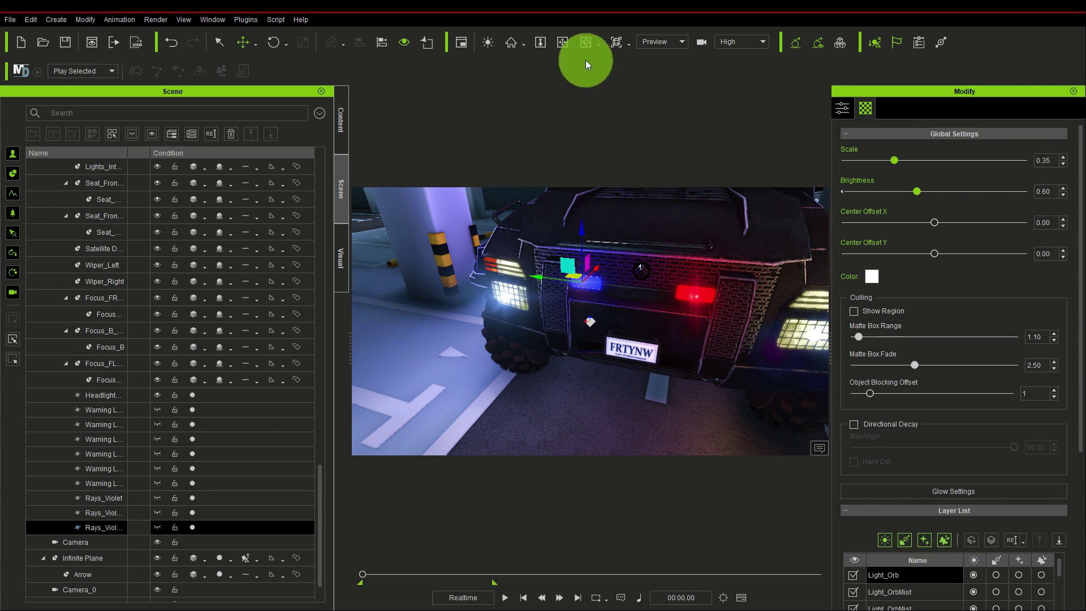
pyautogui.moveTo(611, 261); pyautogui.dragTo(645, 355)
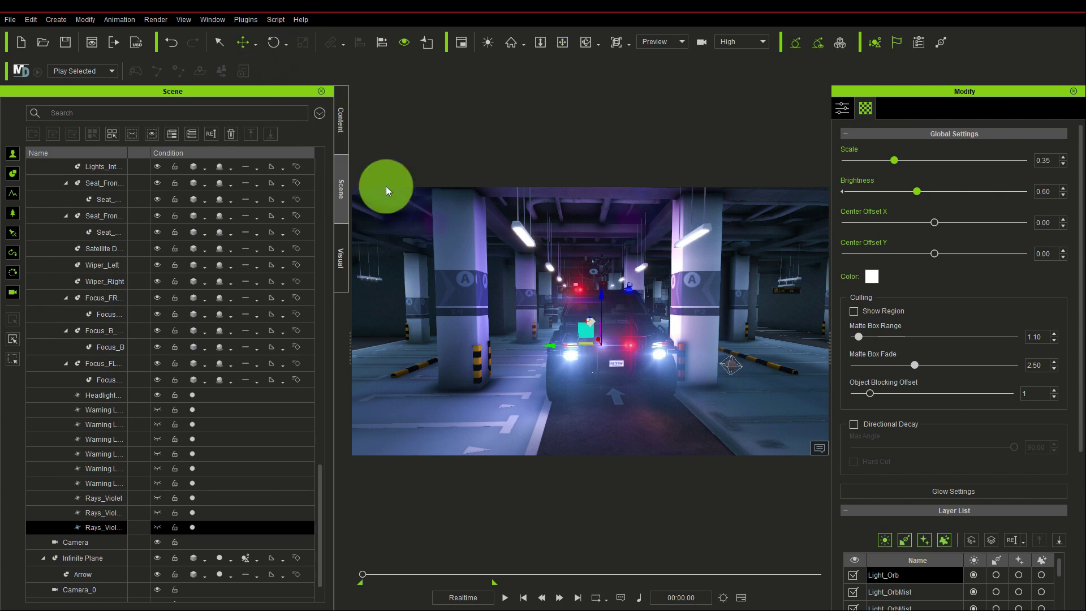
# Step: Duplicate the Rays_Violet light and drag the copy down toward the armored truck
pyautogui.moveTo(603, 293); pyautogui.dragTo(600, 246)
pyautogui.click(564, 46)
pyautogui.scroll(2, 581, 226)
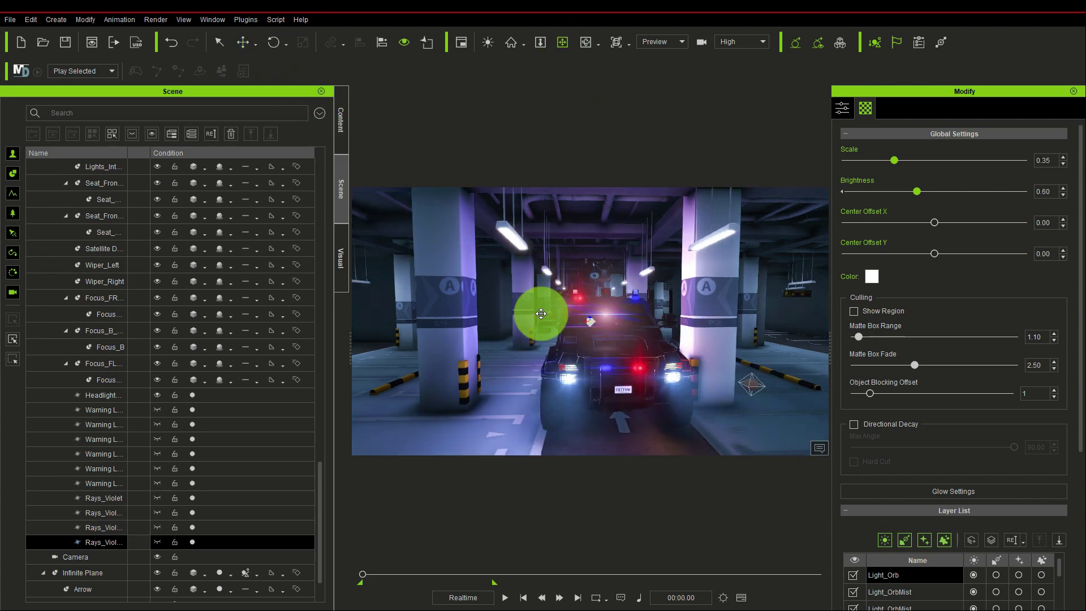
pyautogui.moveTo(542, 313); pyautogui.dragTo(571, 370)
pyautogui.click(223, 44)
pyautogui.click(243, 43)
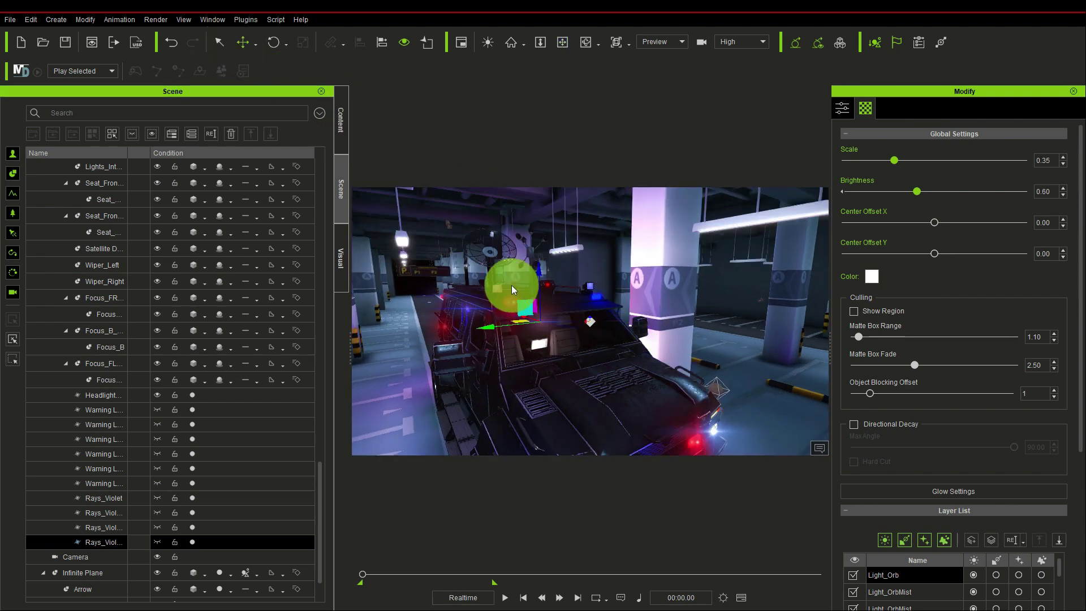
pyautogui.moveTo(511, 285); pyautogui.dragTo(606, 250)
# Step: Fine-tune the new violet flare's position on the truck roof beside the pillar
pyautogui.click(582, 38)
pyautogui.moveTo(605, 388); pyautogui.dragTo(553, 352)
pyautogui.click(252, 60)
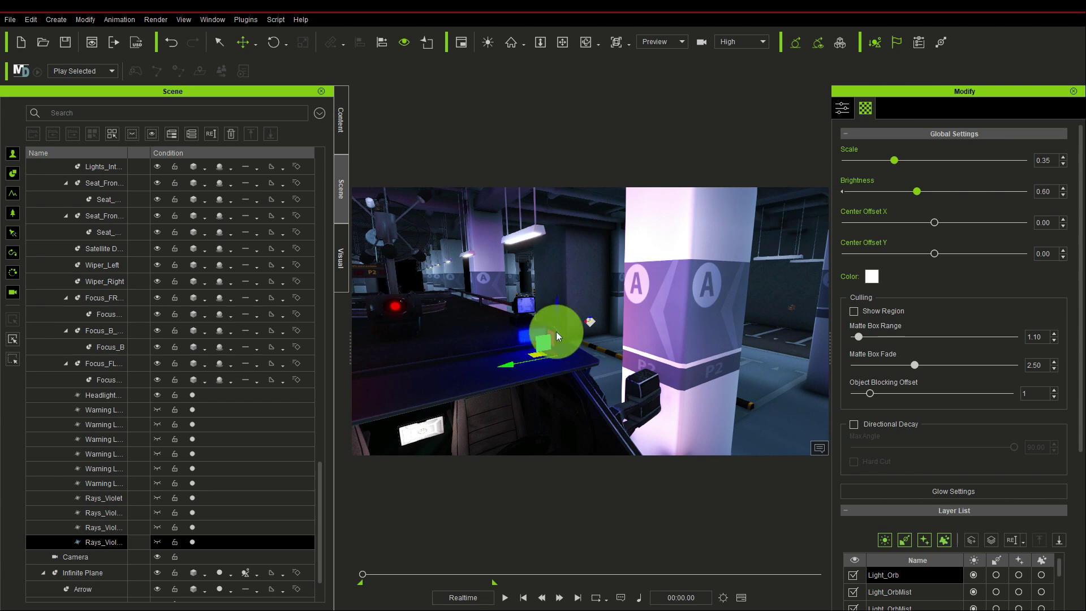
pyautogui.moveTo(557, 311); pyautogui.dragTo(554, 283)
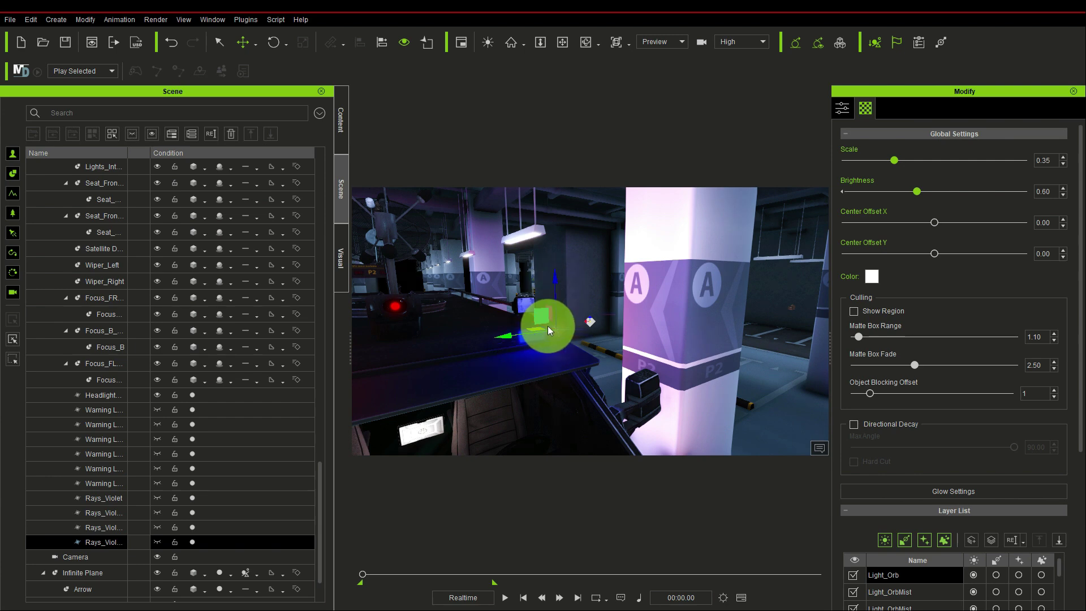
pyautogui.moveTo(547, 325); pyautogui.dragTo(537, 293)
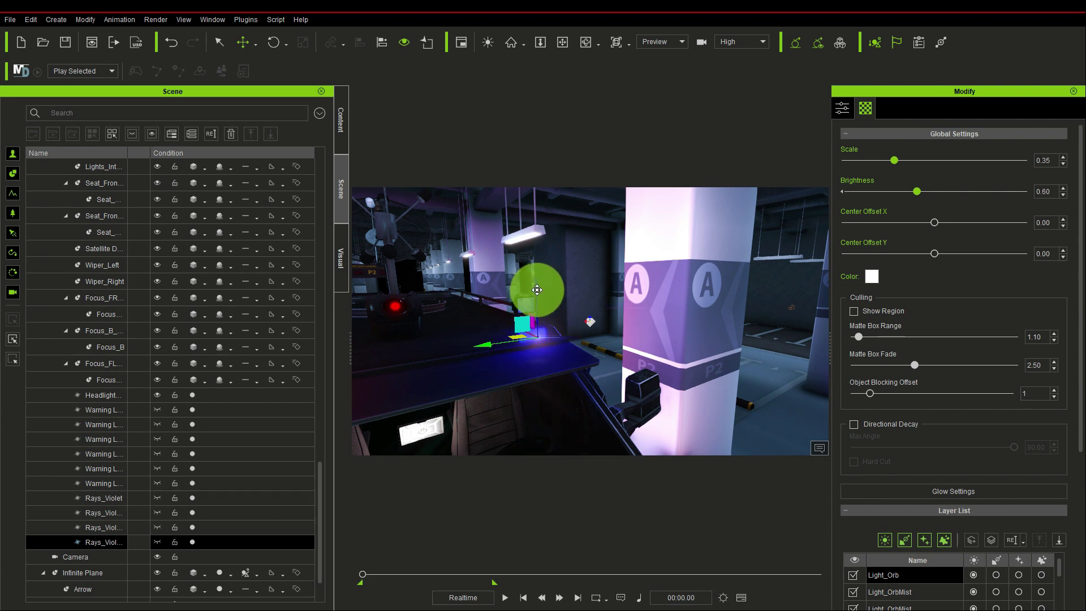
# Step: Orbit around the rear and side of the truck to check the flare's placement
pyautogui.click(561, 42)
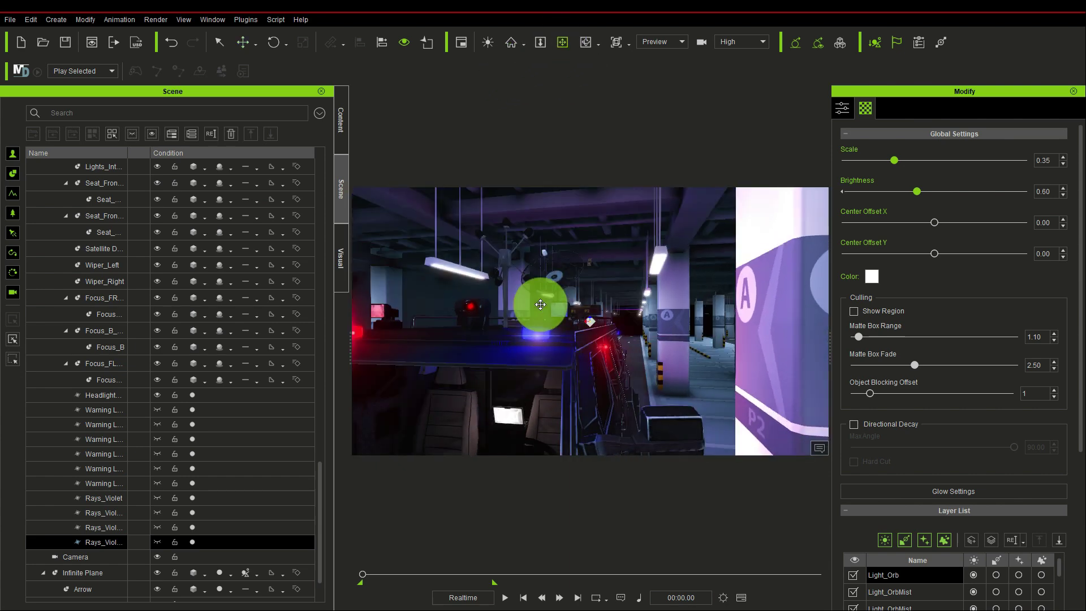
pyautogui.moveTo(561, 338); pyautogui.dragTo(492, 311)
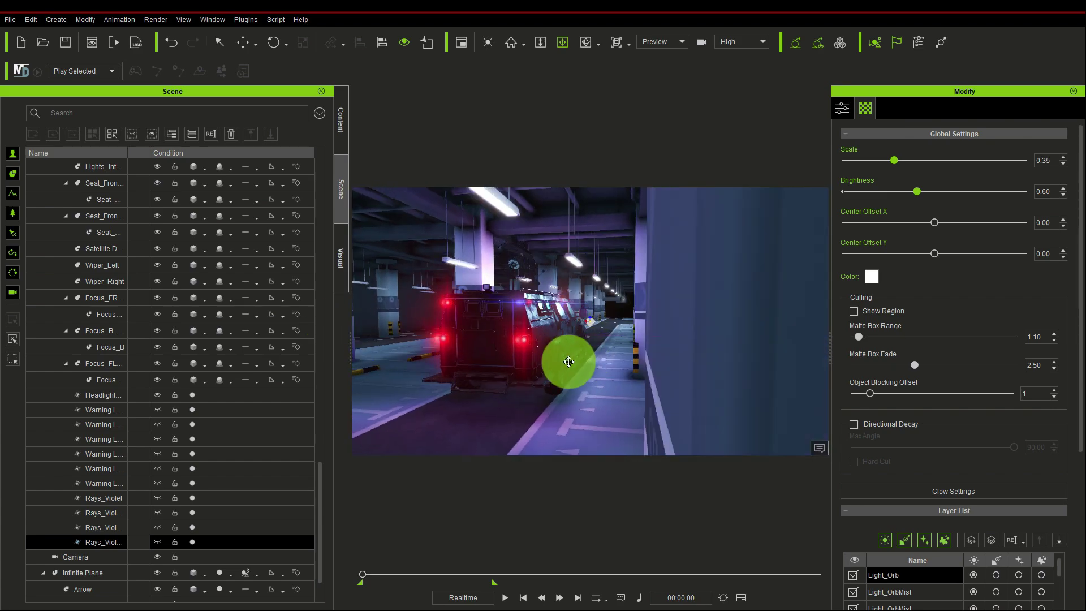
pyautogui.moveTo(762, 366); pyautogui.dragTo(974, 355, button='right')
pyautogui.moveTo(974, 356); pyautogui.dragTo(728, 350)
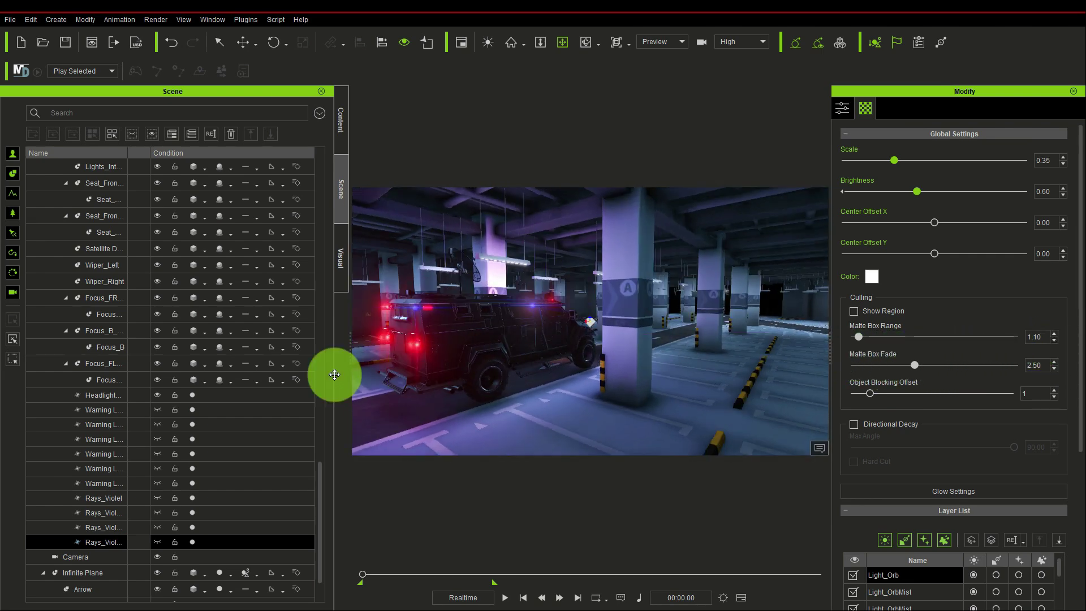
pyautogui.moveTo(524, 325); pyautogui.dragTo(383, 388)
# Step: Duplicate a Warning Light and drag the copy down the truck's side
pyautogui.click(89, 426)
pyautogui.click(250, 48)
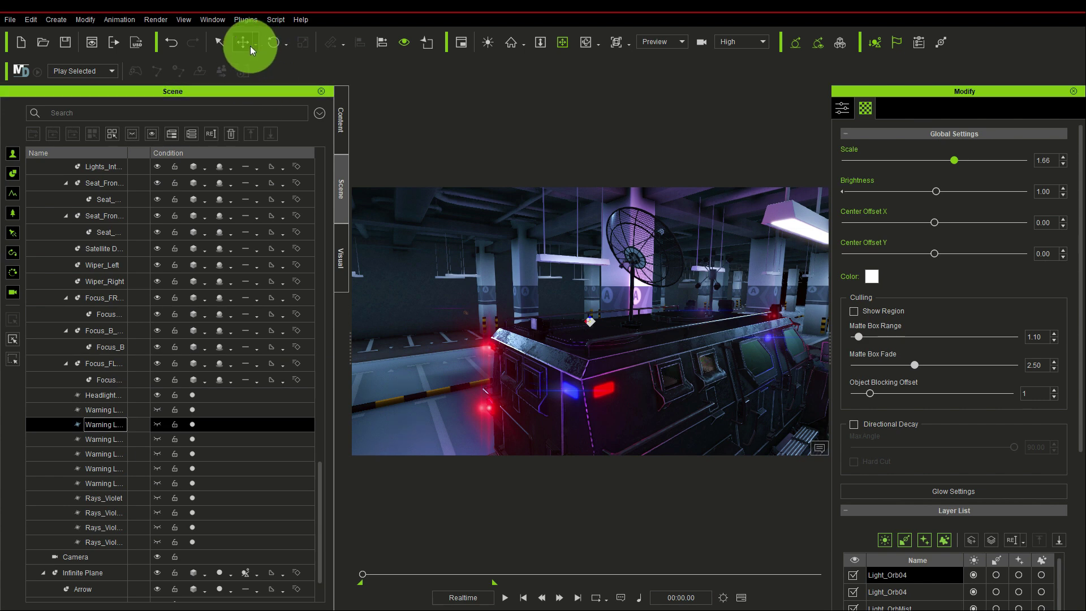
pyautogui.moveTo(691, 233); pyautogui.dragTo(662, 401)
pyautogui.keyDown('ctrl'); pyautogui.click(628, 412); pyautogui.keyUp('ctrl')
pyautogui.keyDown('ctrl'); pyautogui.moveTo(629, 351); pyautogui.dragTo(621, 409); pyautogui.keyUp('ctrl')
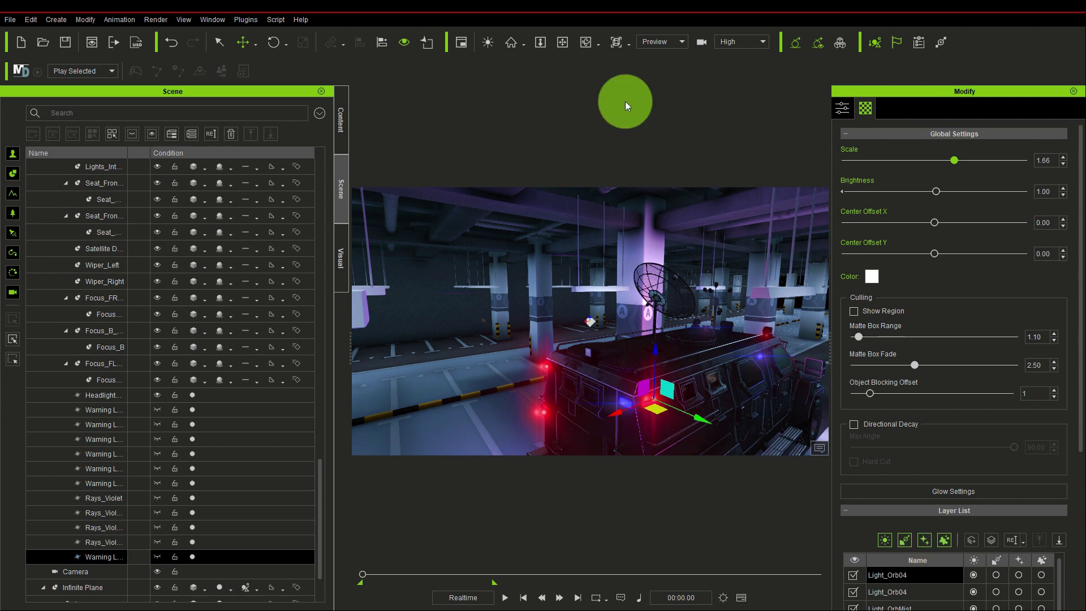
# Step: Reframe the view on the truck's side and position the red glow along it
pyautogui.click(566, 41)
pyautogui.moveTo(782, 378); pyautogui.dragTo(579, 321, button='right')
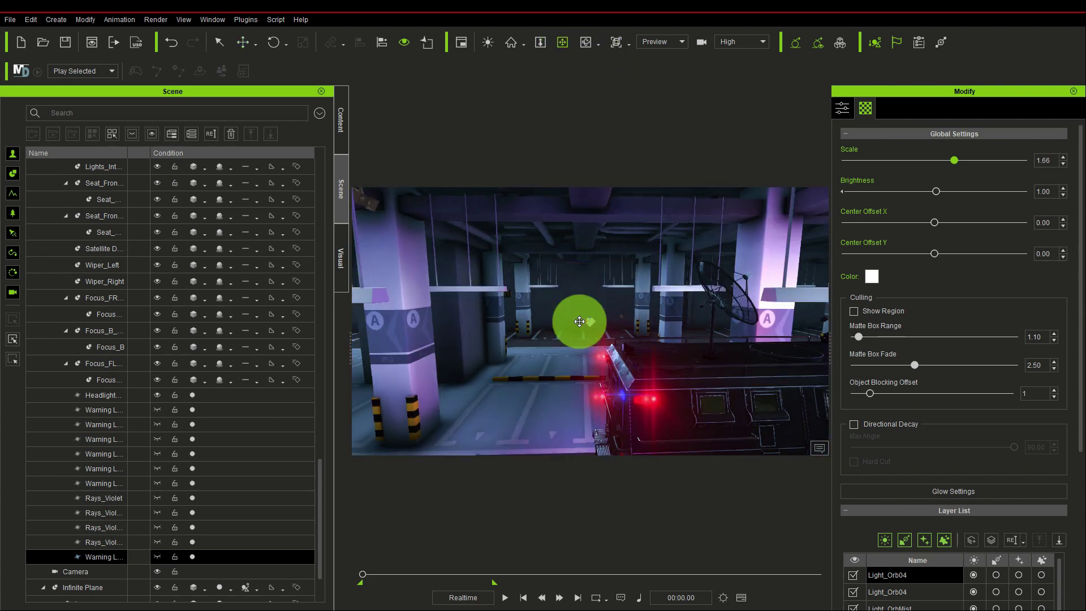
pyautogui.moveTo(579, 321); pyautogui.dragTo(657, 339)
pyautogui.scroll(5, 540, 279)
pyautogui.moveTo(657, 339); pyautogui.dragTo(276, 67, button='right')
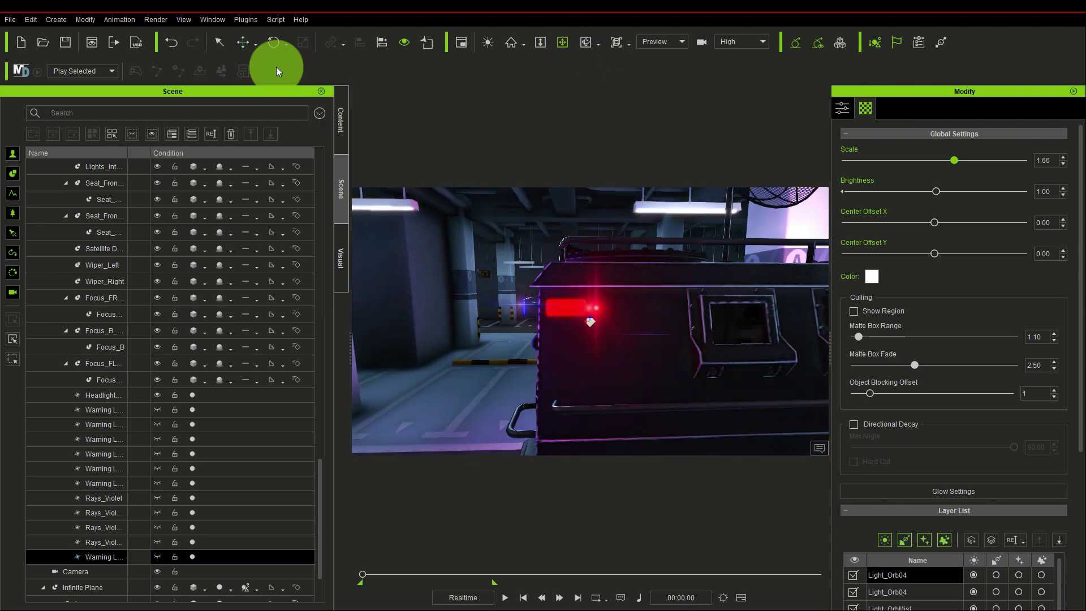
pyautogui.click(245, 43)
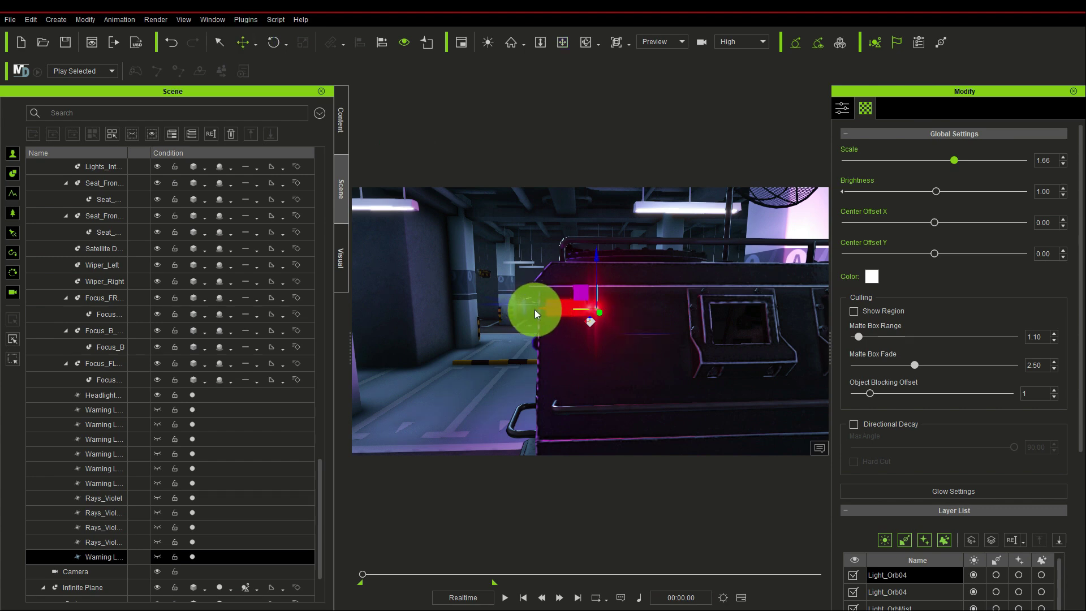
pyautogui.moveTo(546, 308); pyautogui.dragTo(643, 333)
pyautogui.click(562, 42)
# Step: Play the shot through Camera, then stop and rewind to the start
pyautogui.click(679, 88)
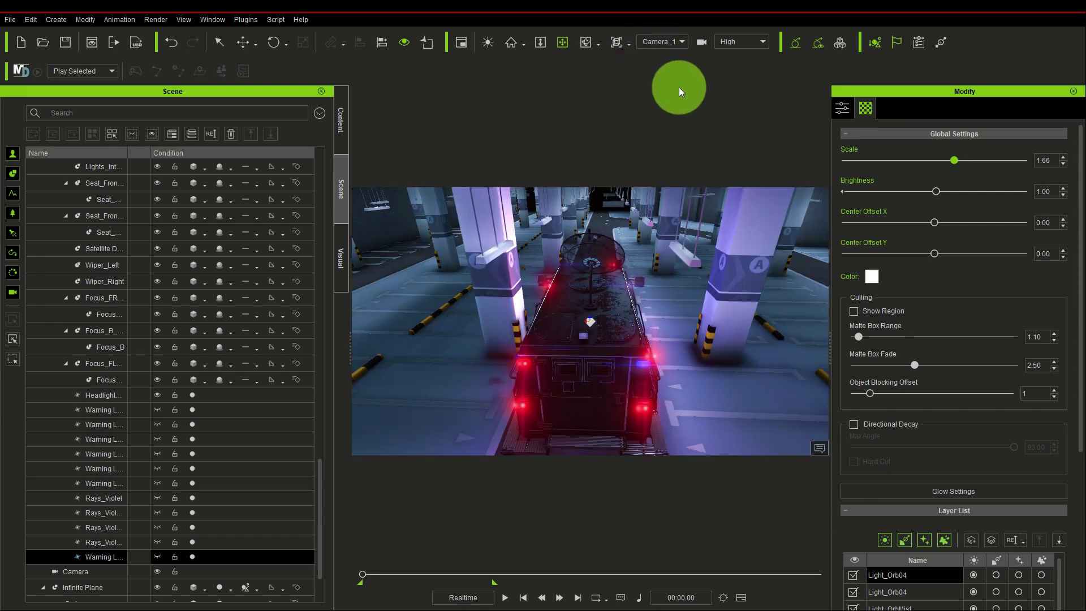
pyautogui.click(666, 87)
pyautogui.click(669, 43)
pyautogui.click(679, 77)
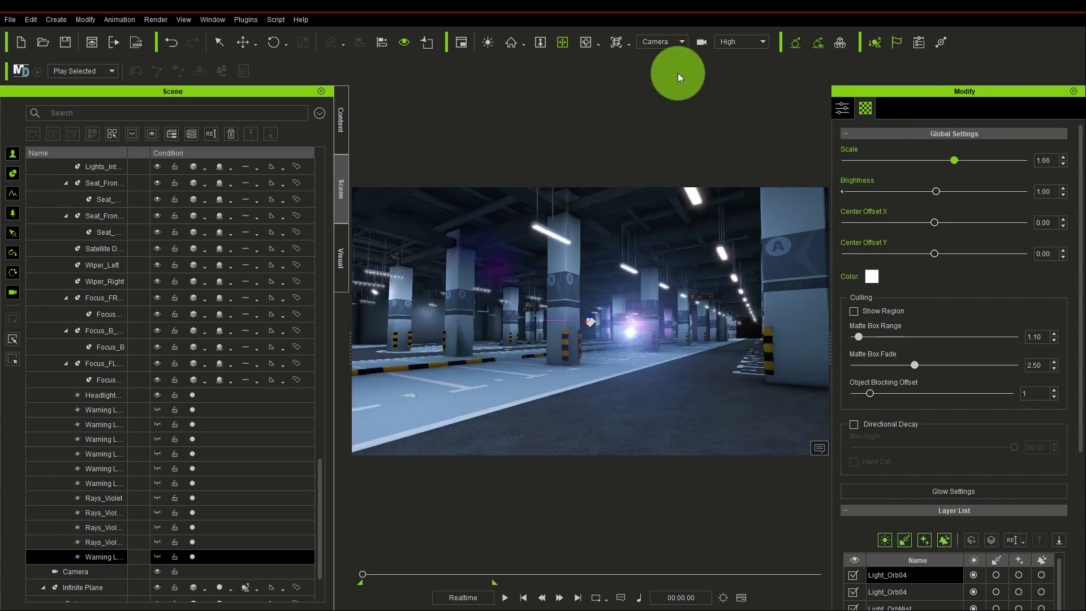
pyautogui.click(504, 598)
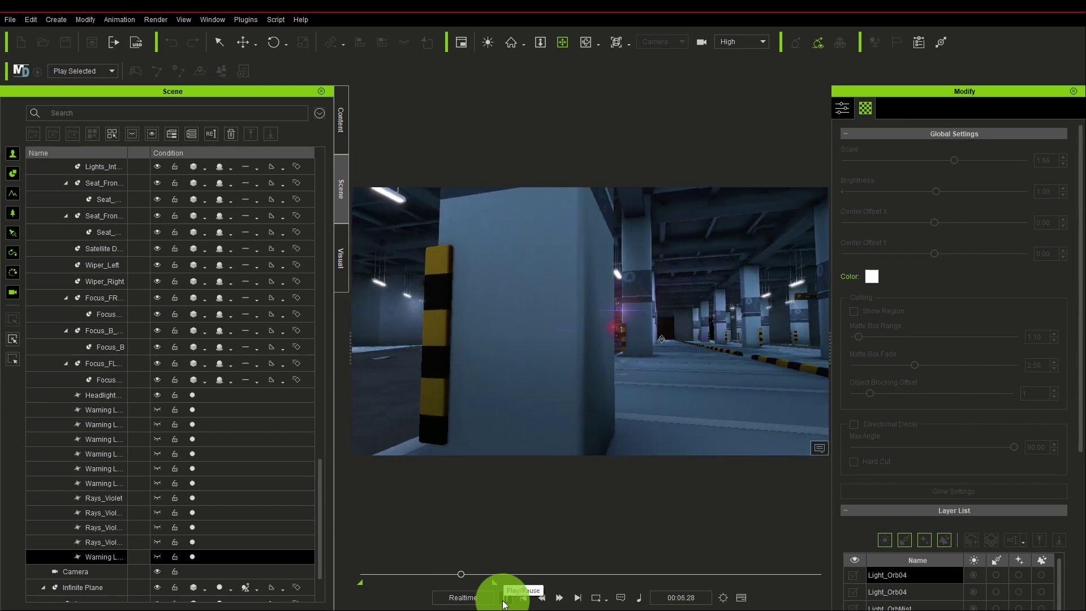
pyautogui.click(505, 602)
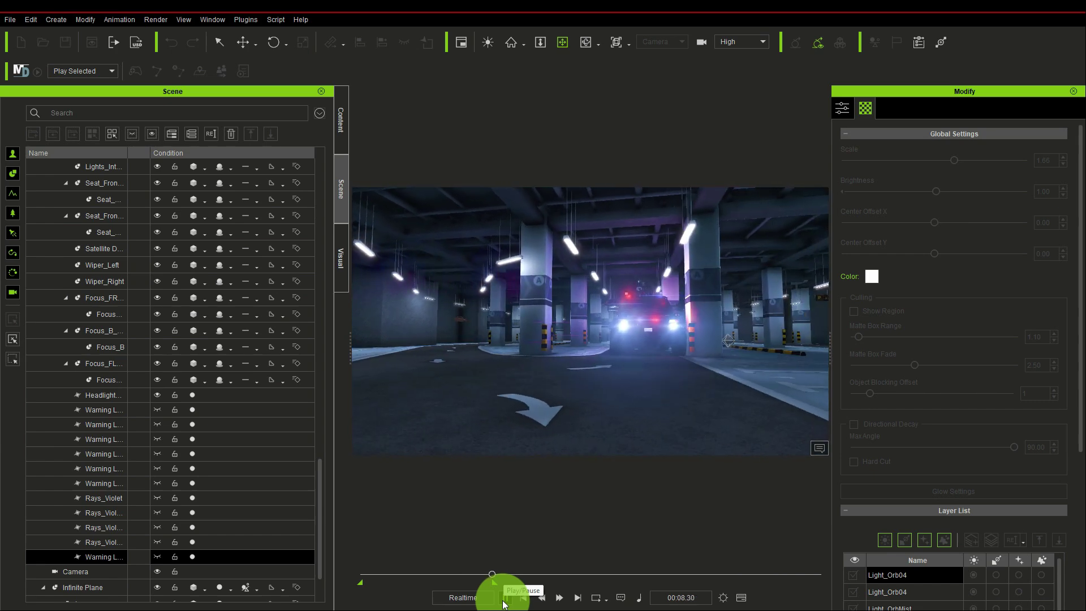
pyautogui.click(523, 598)
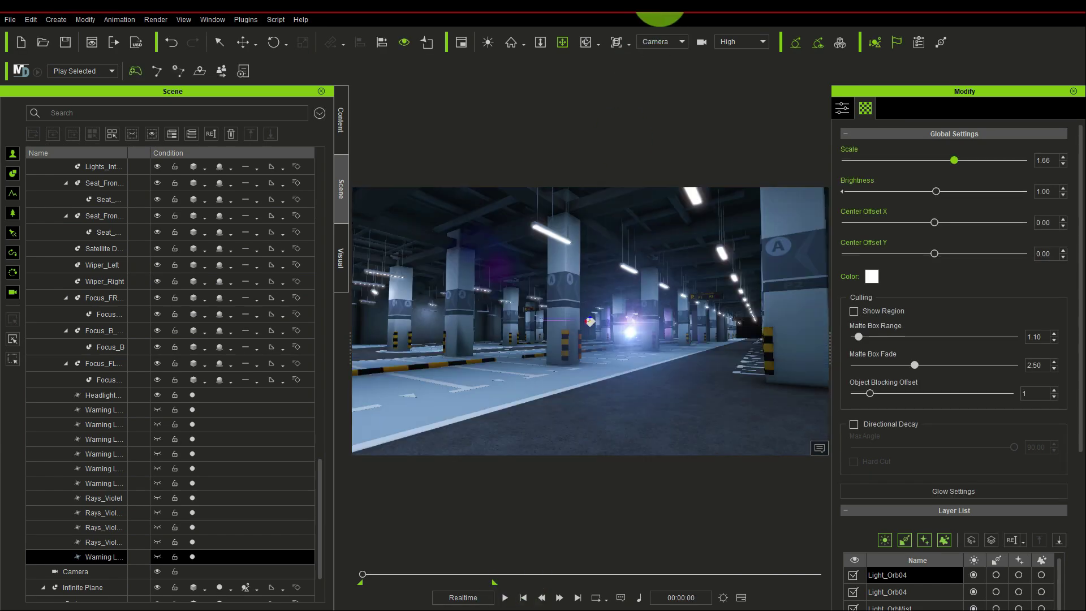
# Step: Play the shot through Camera_1, then stop and rewind
pyautogui.click(665, 40)
pyautogui.click(673, 88)
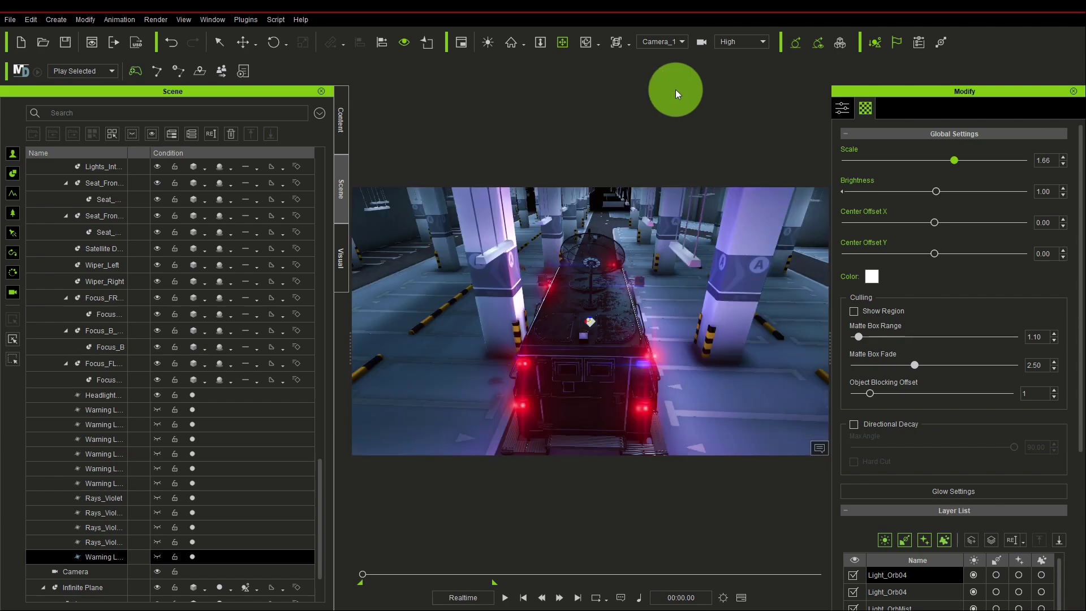
pyautogui.click(506, 598)
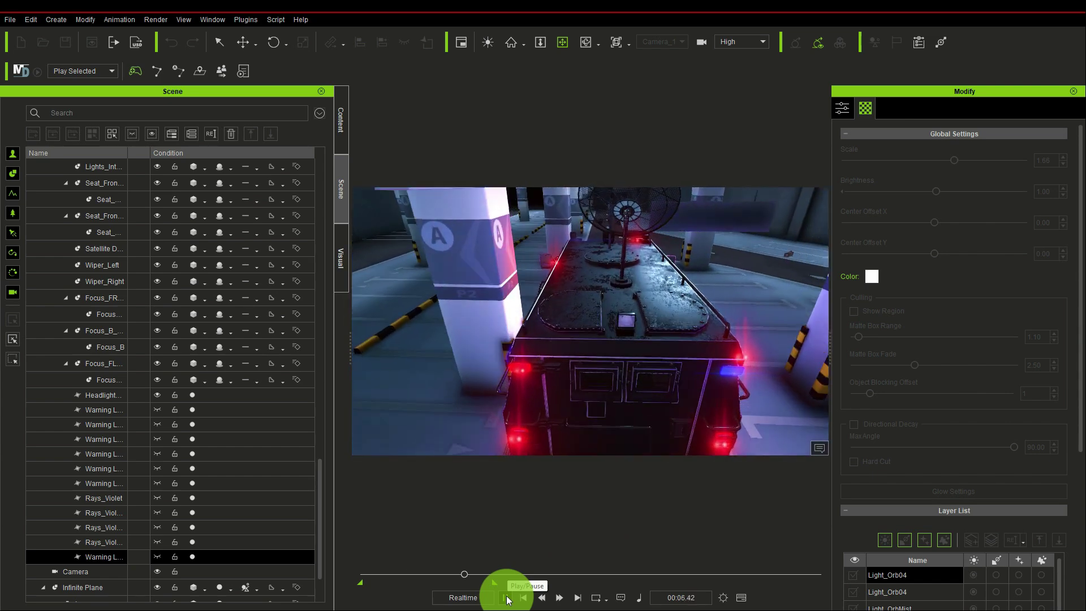
pyautogui.click(506, 598)
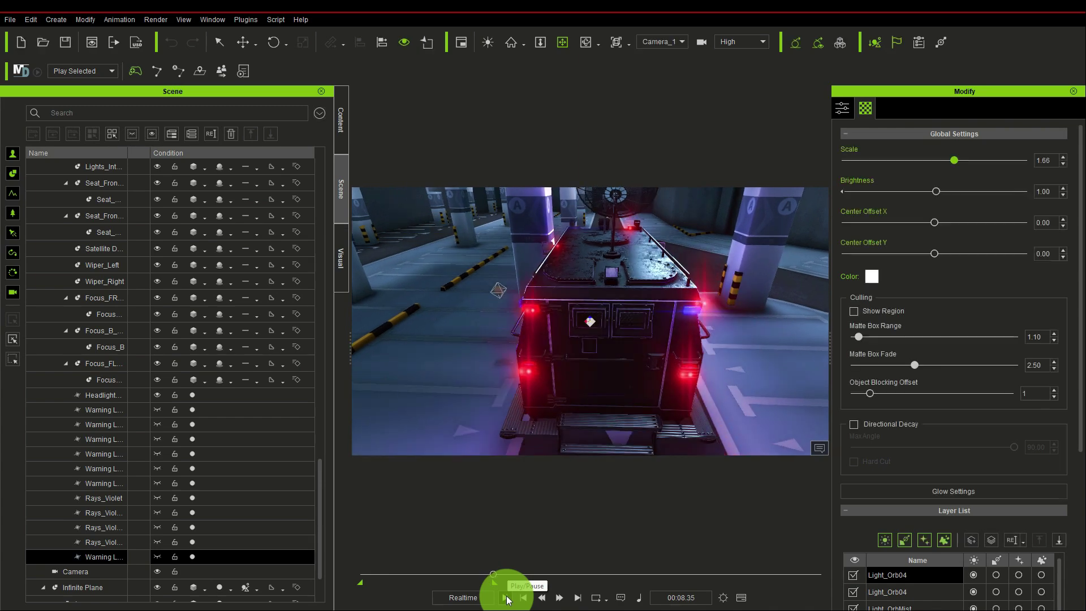
pyautogui.click(523, 597)
# Step: Play the shot through Camera_2, then stop and rewind
pyautogui.click(671, 41)
pyautogui.click(668, 94)
pyautogui.click(674, 40)
pyautogui.click(675, 95)
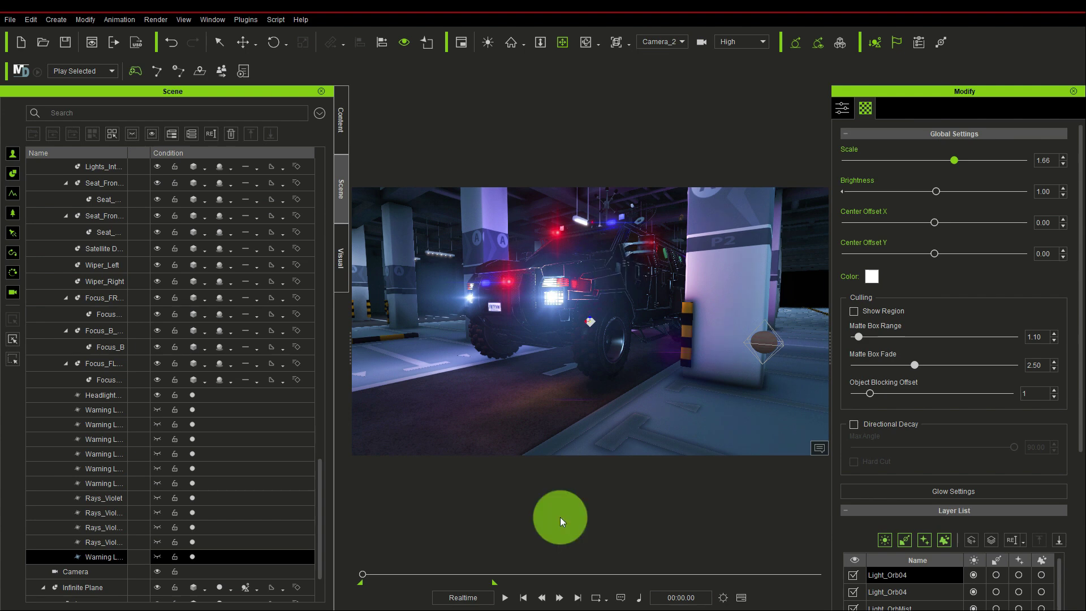
pyautogui.click(505, 597)
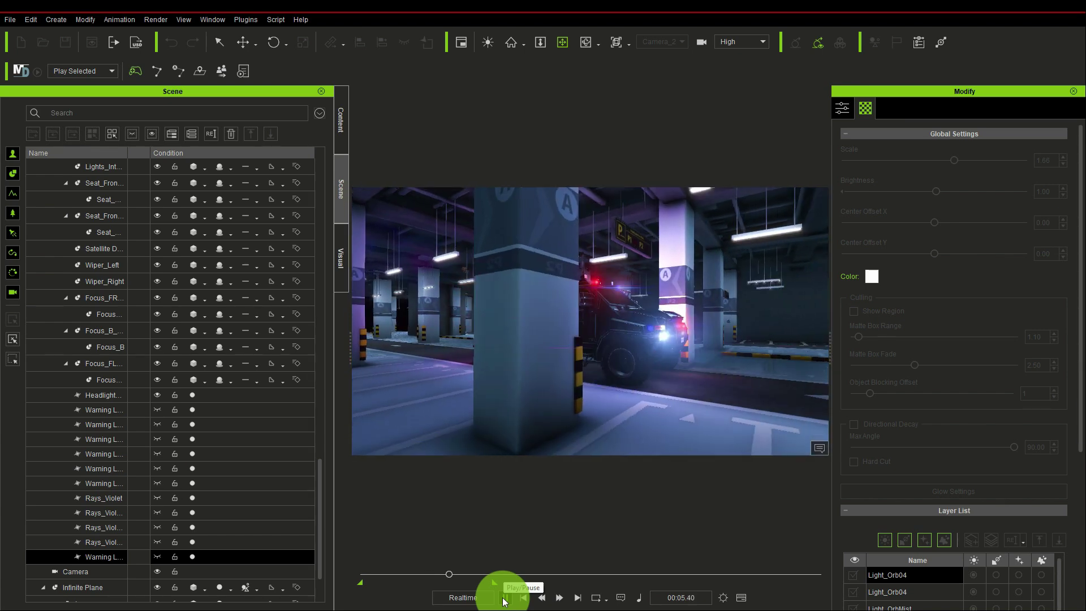
pyautogui.click(524, 598)
# Step: Play the shot through Camera_0, stop it, and rewind to the start
pyautogui.click(659, 41)
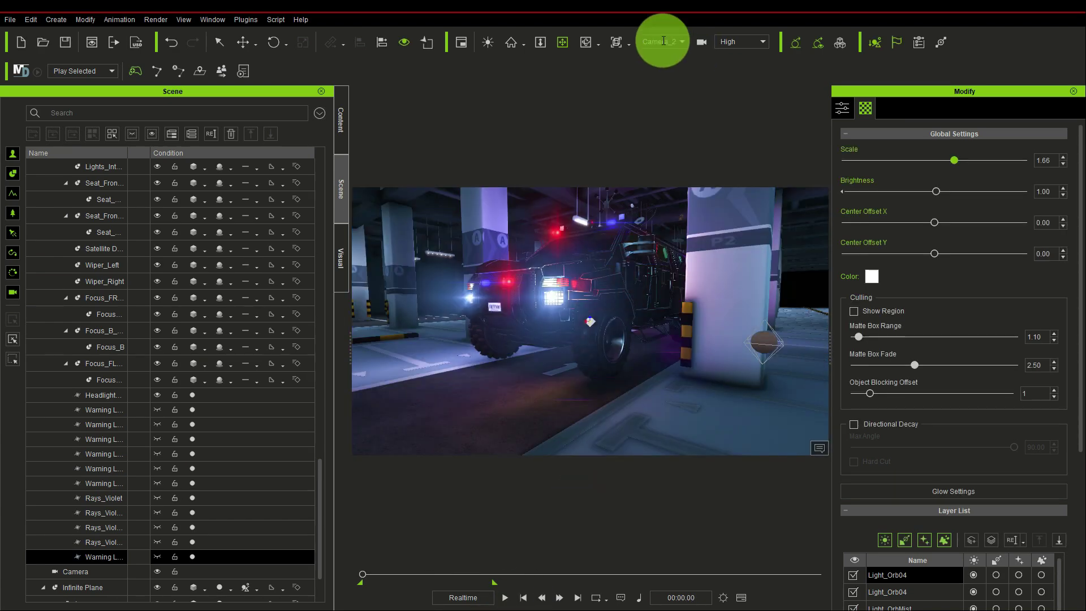
pyautogui.click(670, 85)
pyautogui.click(667, 42)
pyautogui.click(667, 78)
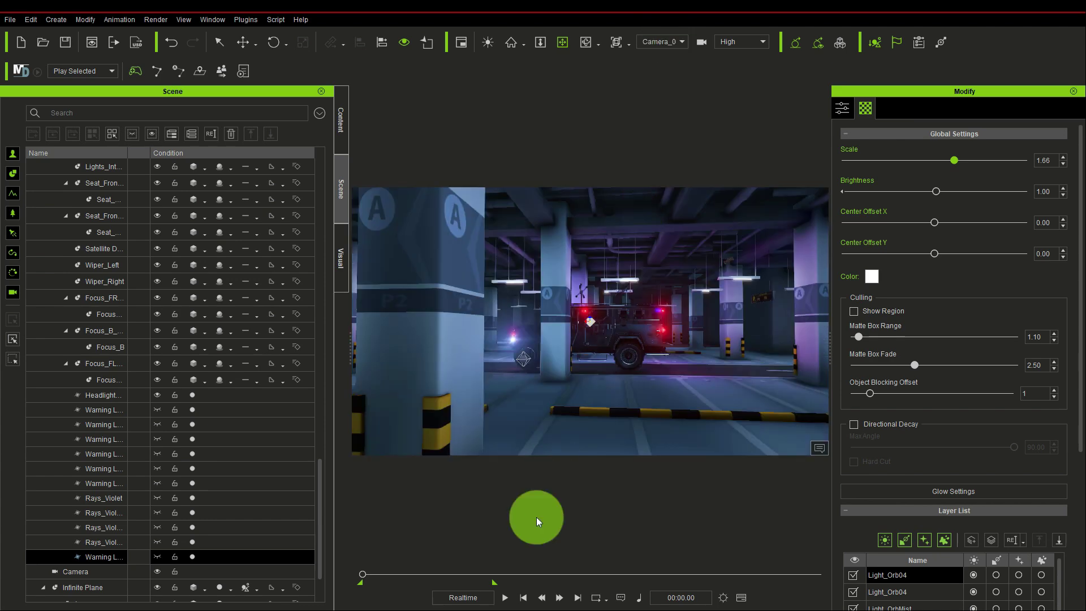
pyautogui.click(505, 597)
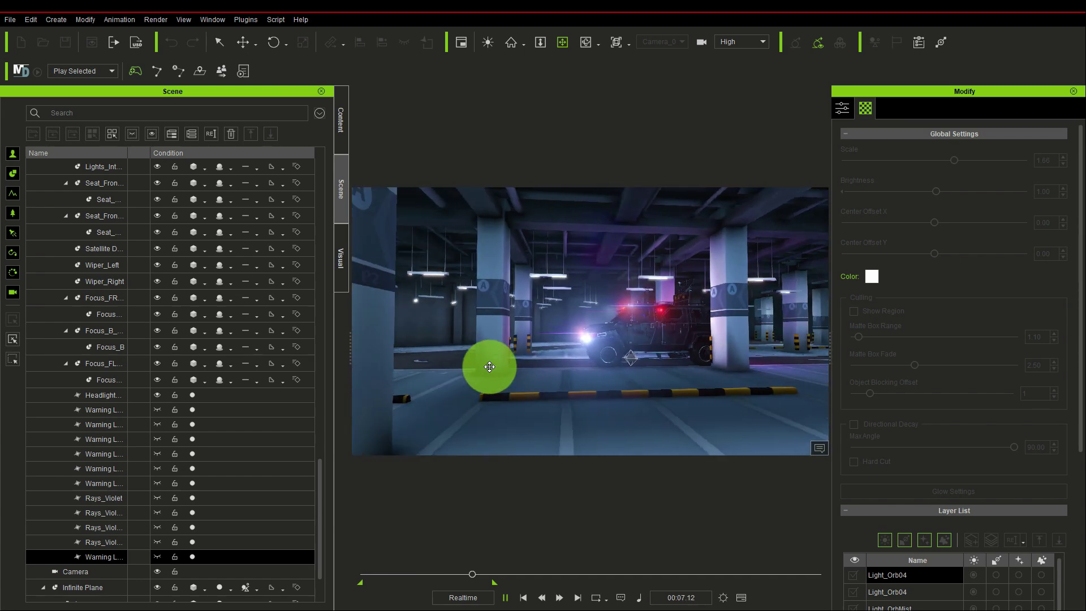
pyautogui.press('space')
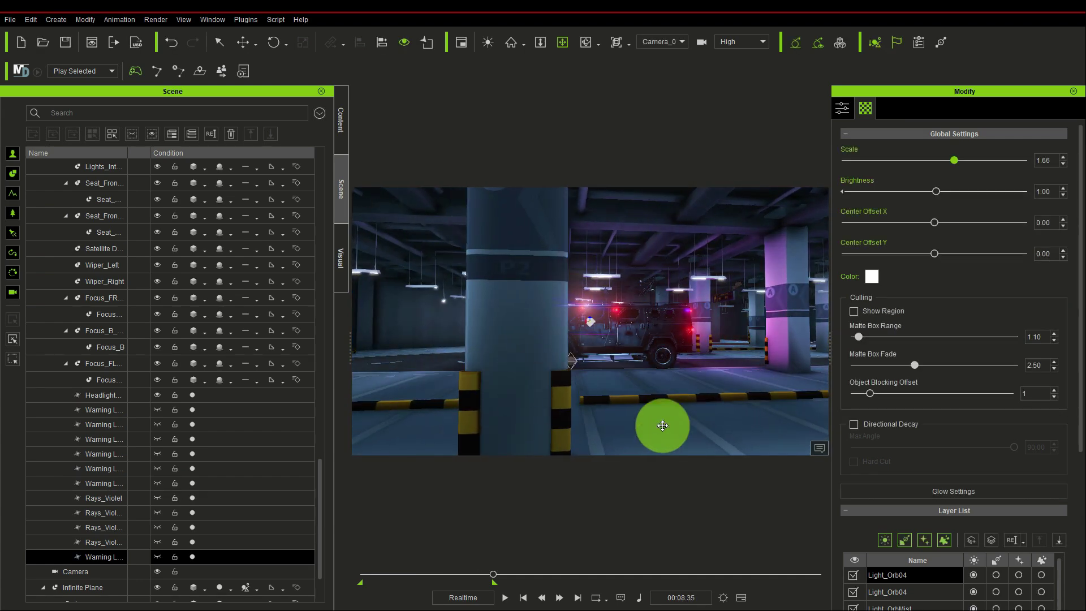
pyautogui.click(524, 599)
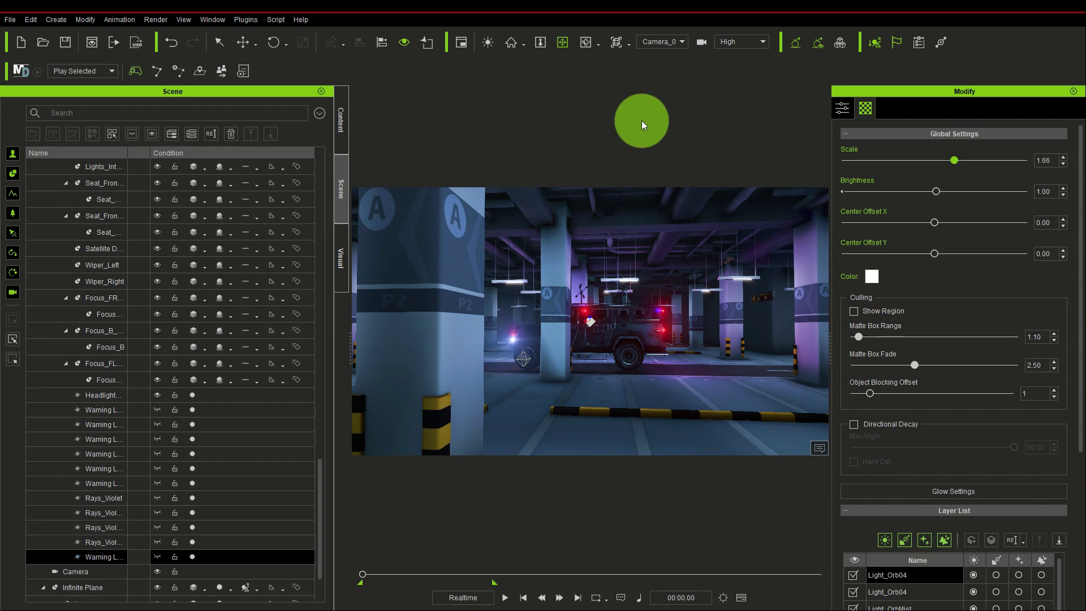